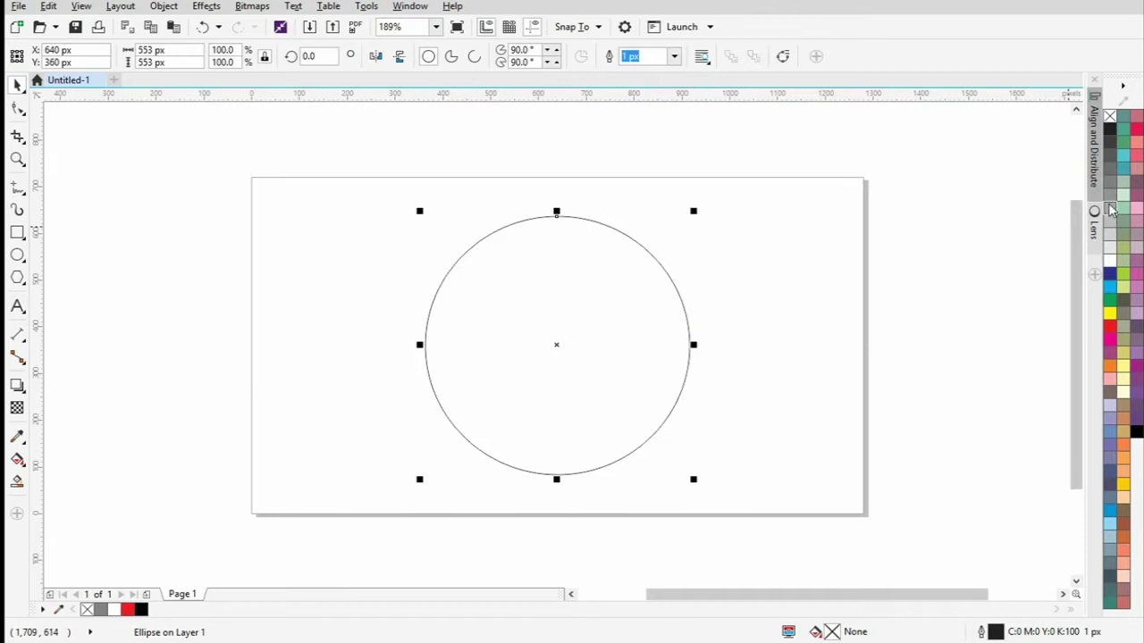
- Fill the large circle with 50% Black and remove its outline
click(1109, 197)
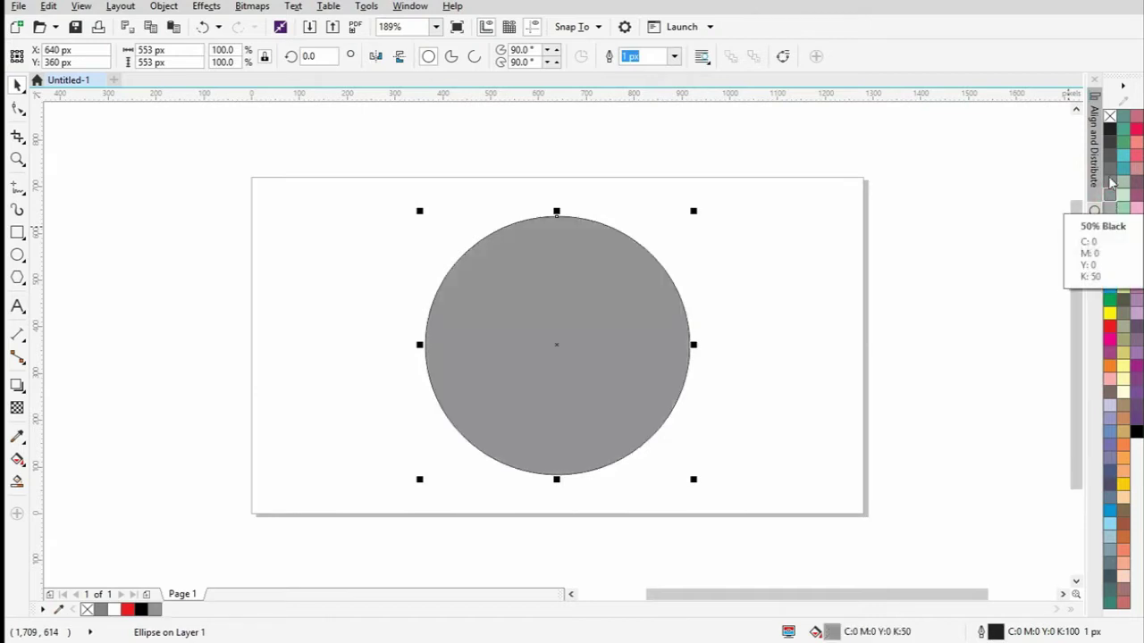
right_click(1110, 117)
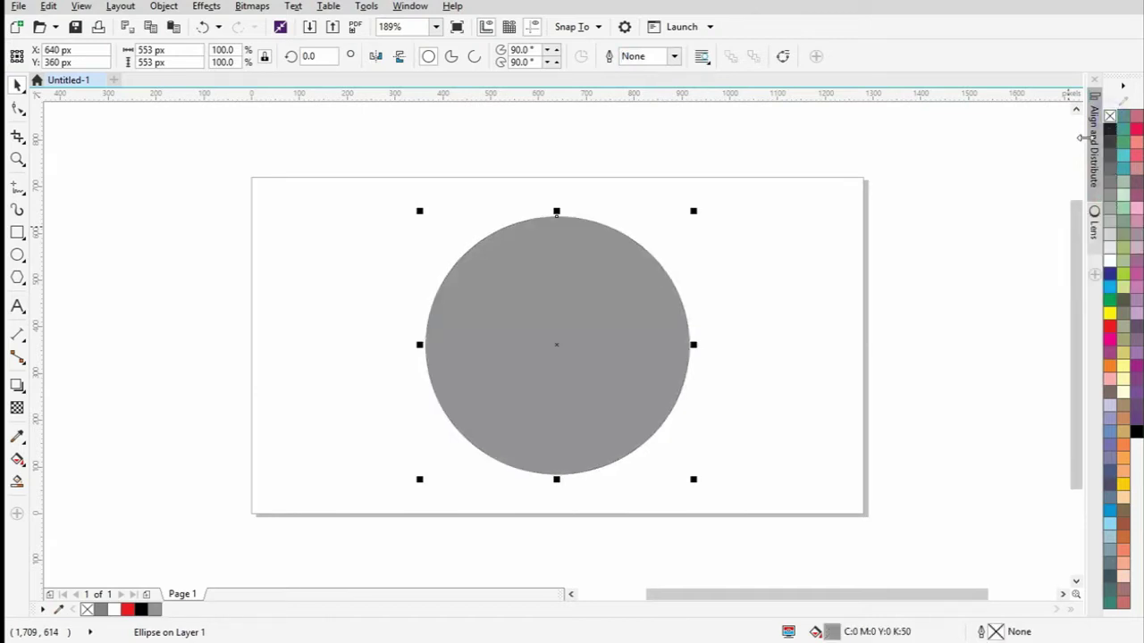
click(792, 288)
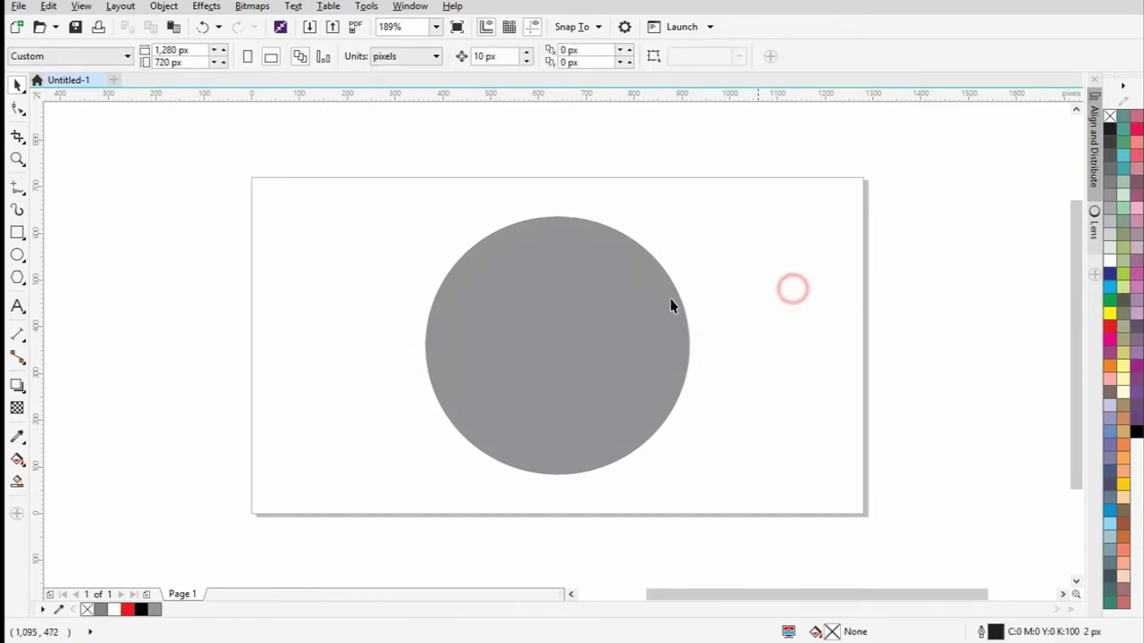
click(579, 298)
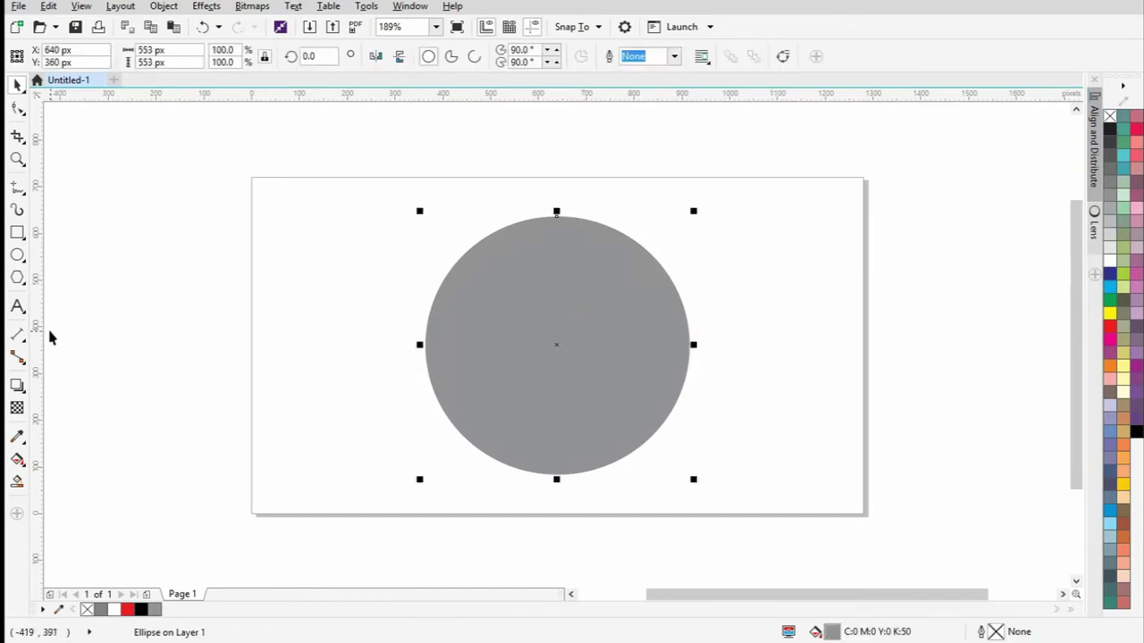
- Draw an ellipse about 189 by 215 px on the large circle's left half and set its outline width to 1 px
click(17, 257)
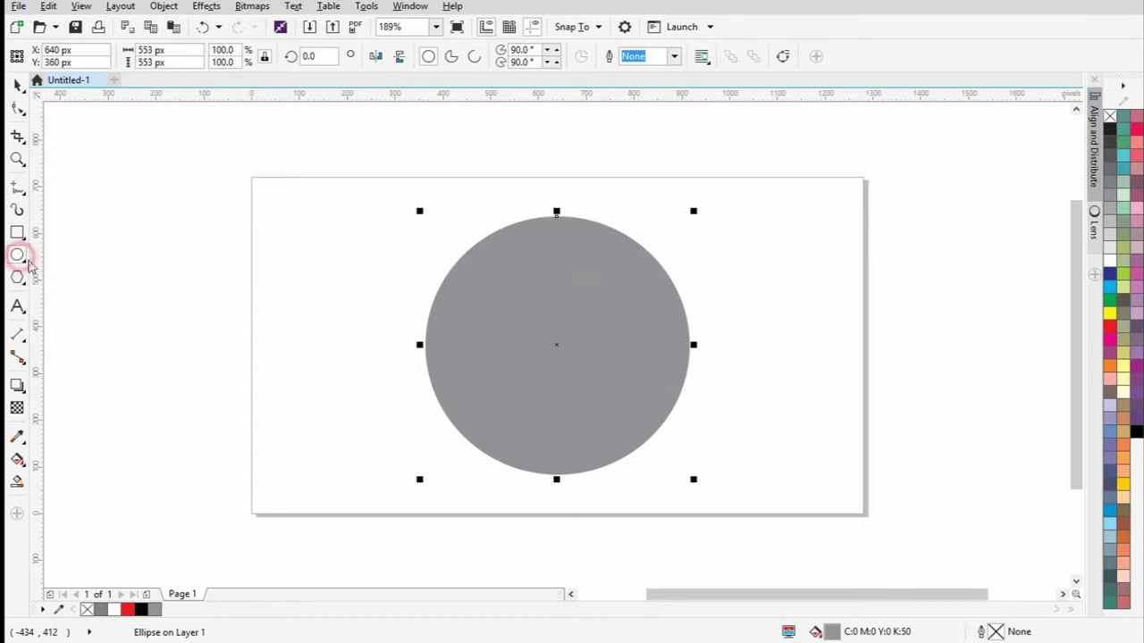
drag(449, 282, 542, 385)
click(16, 83)
click(674, 55)
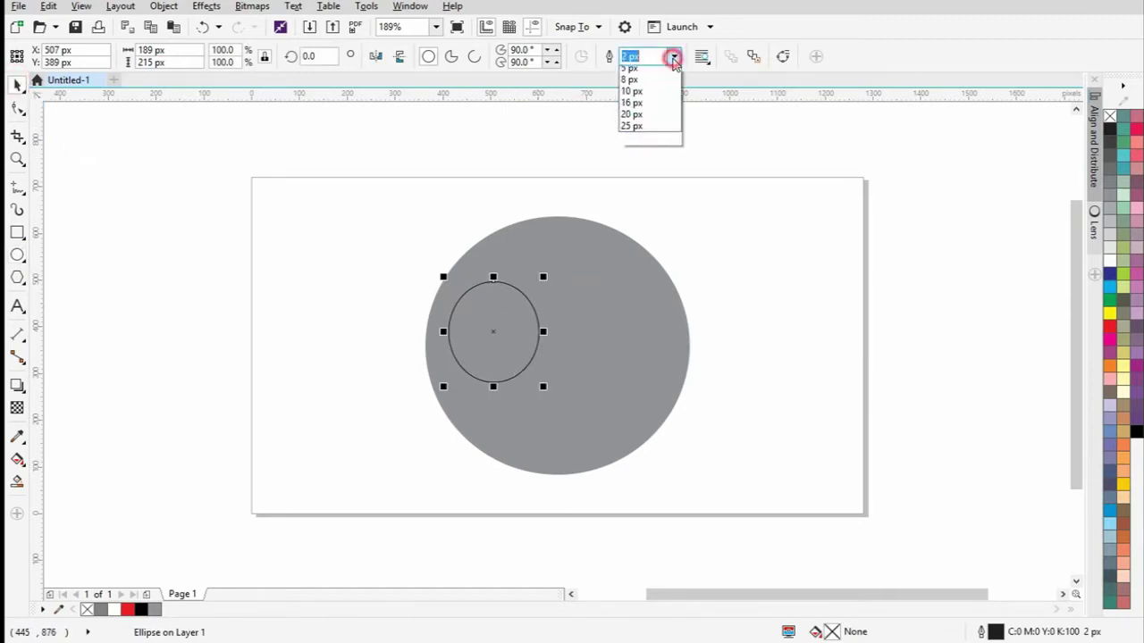
click(647, 97)
- Rotate the small ellipse to about 353° and enlarge it proportionally to about 204 by 232 px
click(493, 331)
drag(543, 272, 554, 284)
click(350, 349)
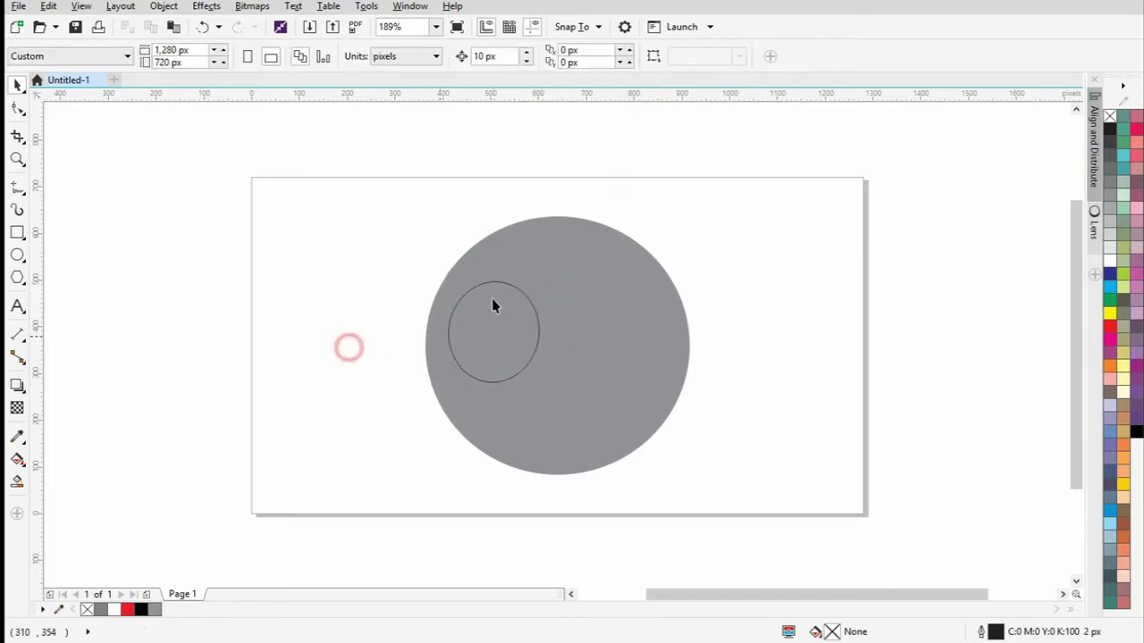
click(490, 288)
drag(541, 386, 552, 397)
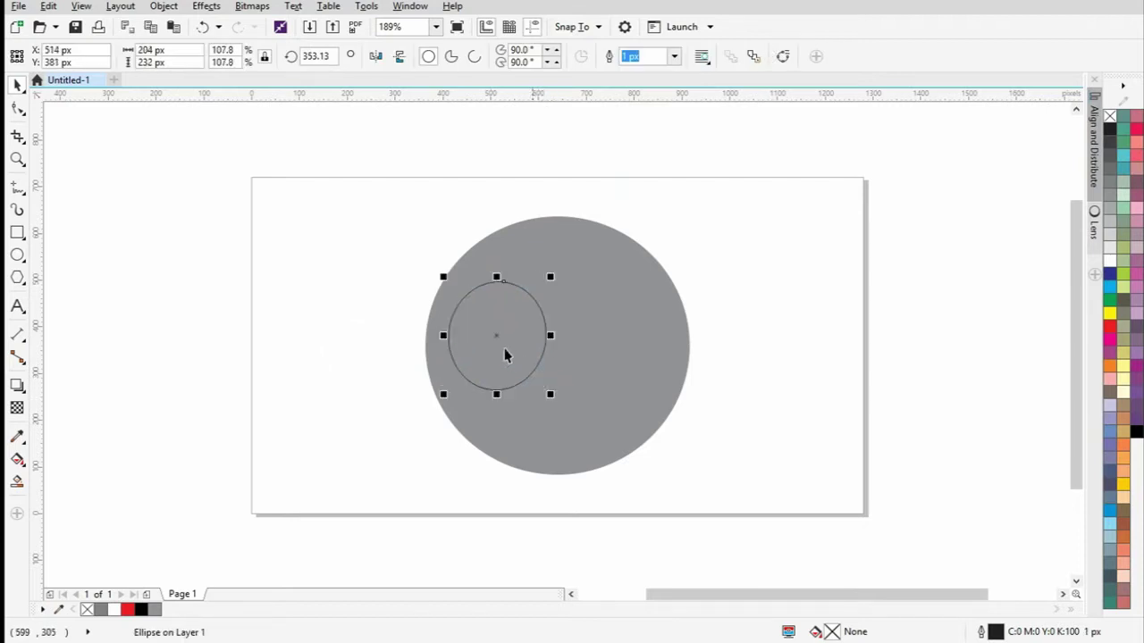
- Duplicate the ellipse to the circle's upper right, shrink the copy to about 151 by 171 px and rotate it slightly
drag(494, 337, 604, 308)
right_click(603, 309)
drag(552, 364, 579, 338)
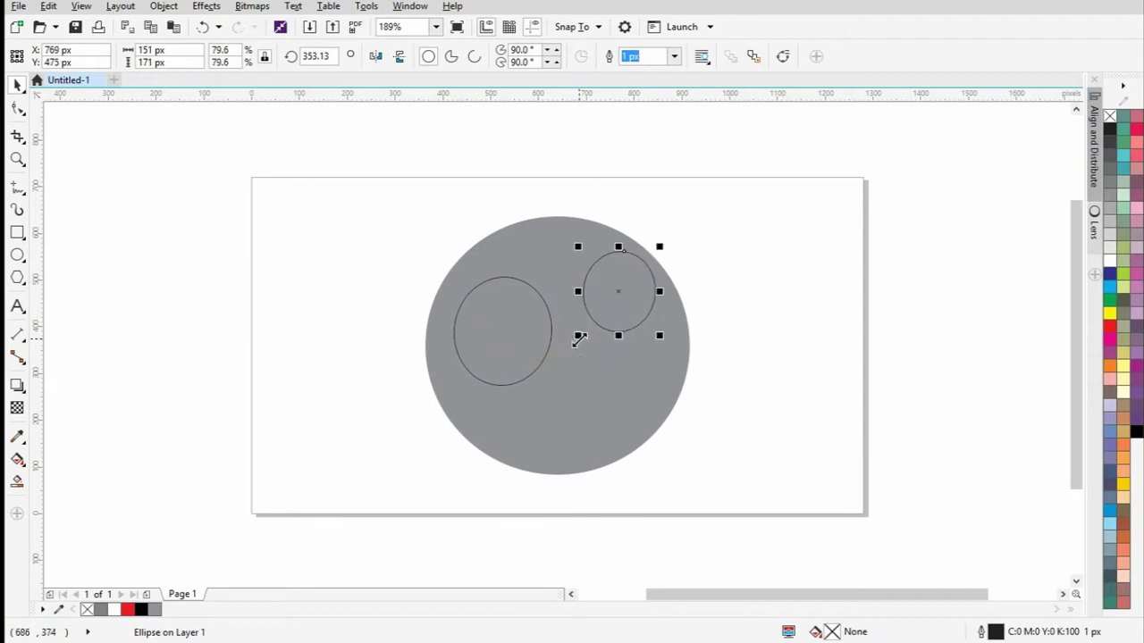
click(621, 288)
mouse_move(663, 339)
mouse_down()
mouse_move(696, 321)
mouse_move(671, 337)
mouse_up()
click(766, 286)
click(529, 372)
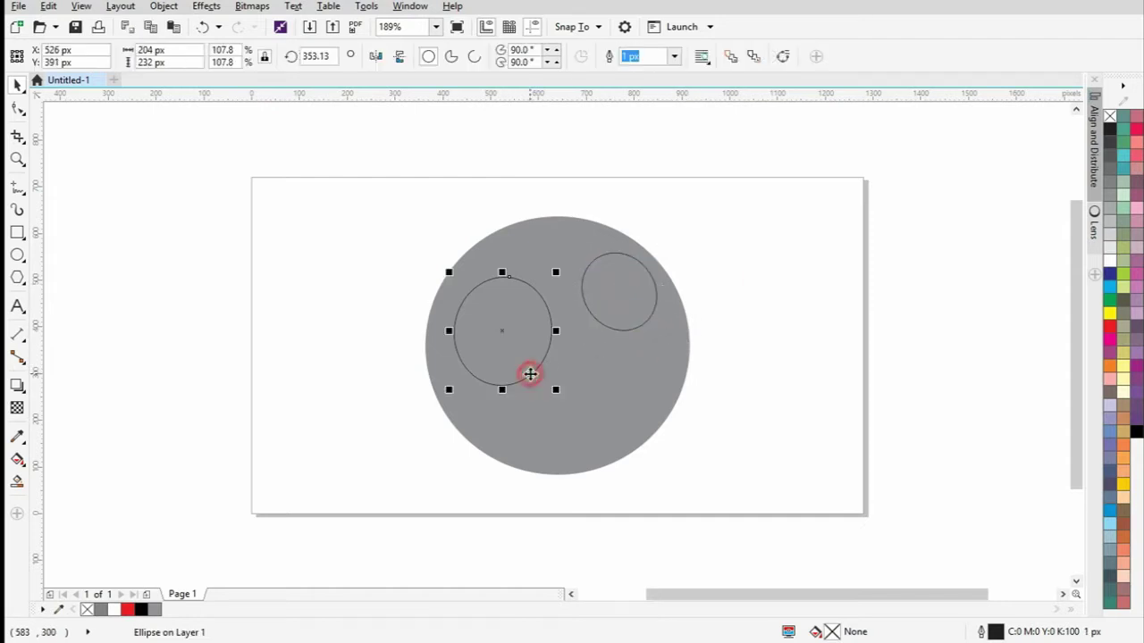
drag(498, 331, 582, 404)
key(ctrl+z)
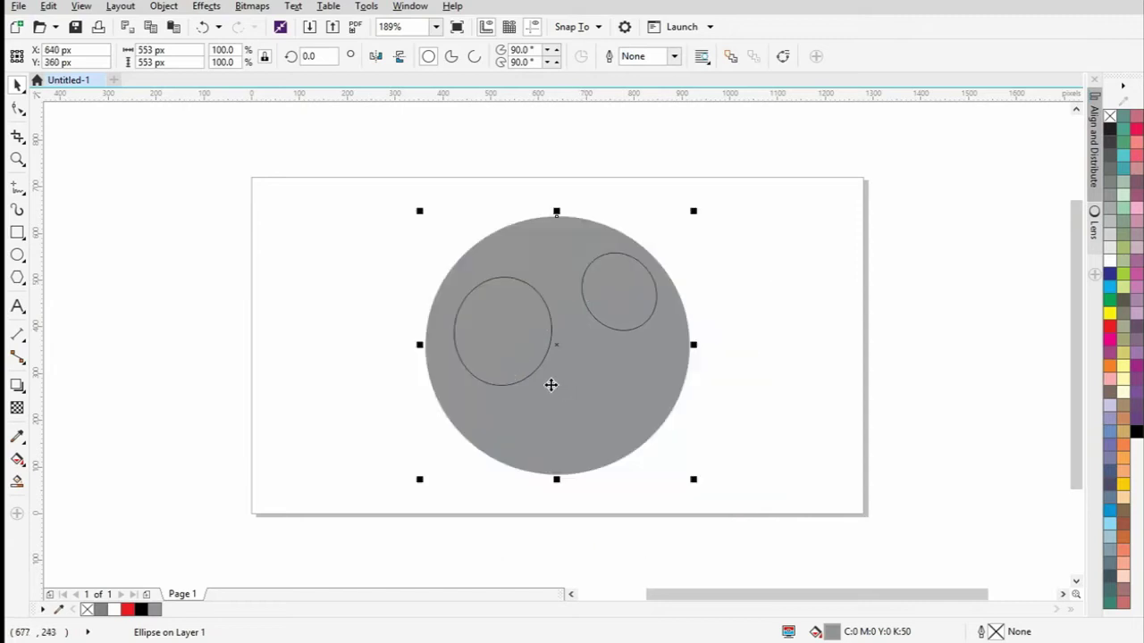
- Duplicate the left ellipse to the lower middle of the circle and rotate the copy to about 286°
click(531, 378)
drag(501, 330, 571, 399)
click(571, 399)
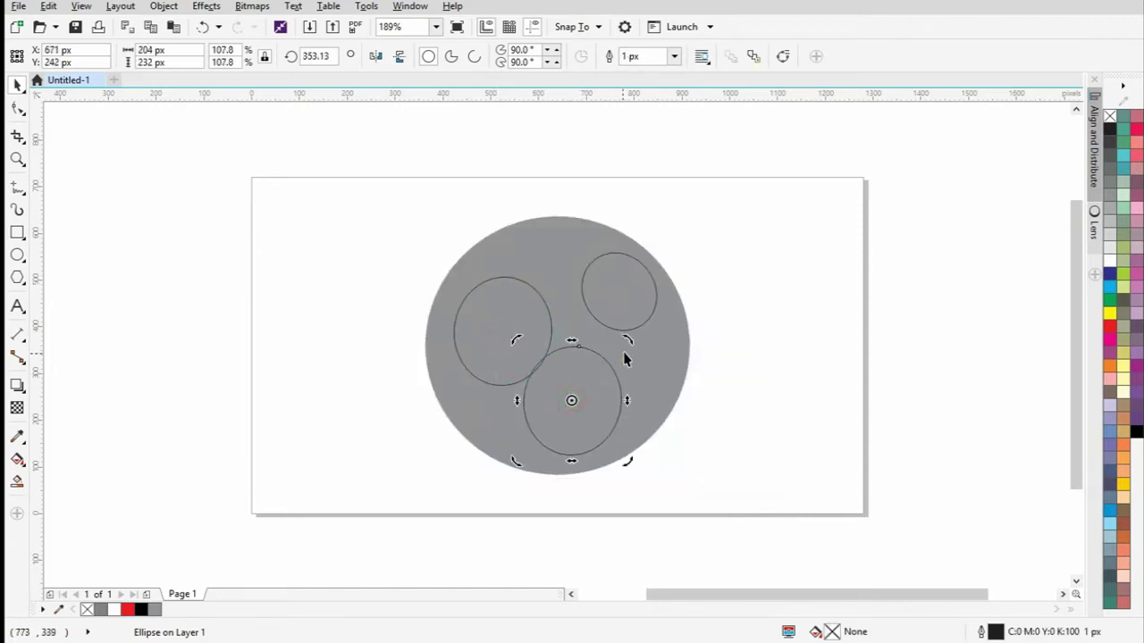
drag(625, 338, 649, 433)
click(735, 396)
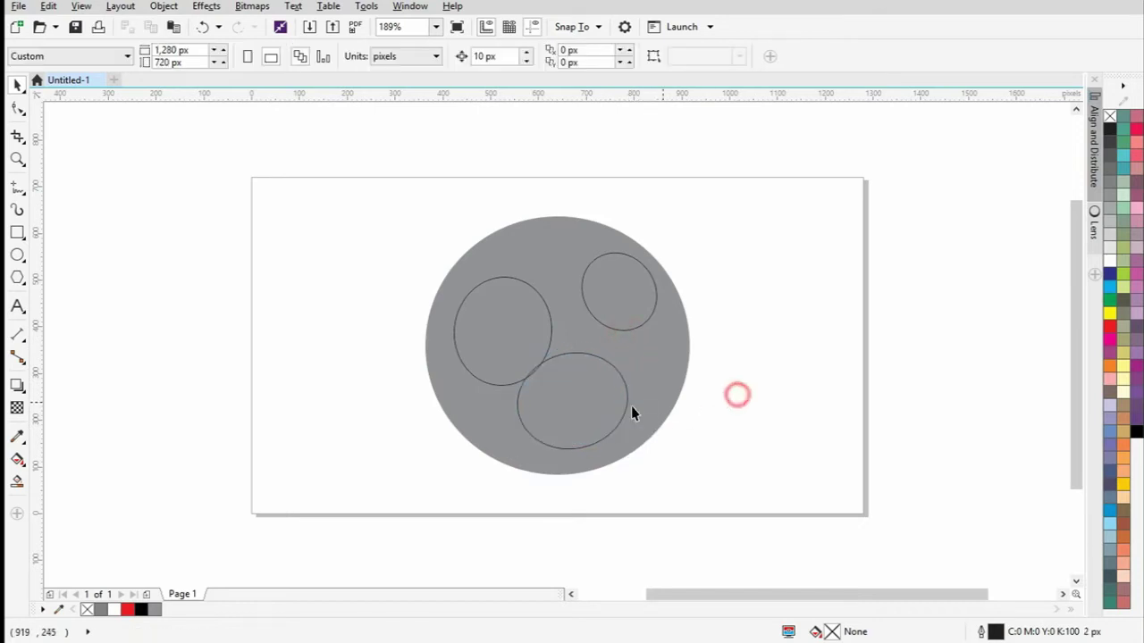
- Shrink the lower ellipse to about 198 by 178 px and shift it slightly right, clear of the left ellipse
click(623, 410)
drag(512, 352, 521, 363)
drag(580, 406, 588, 408)
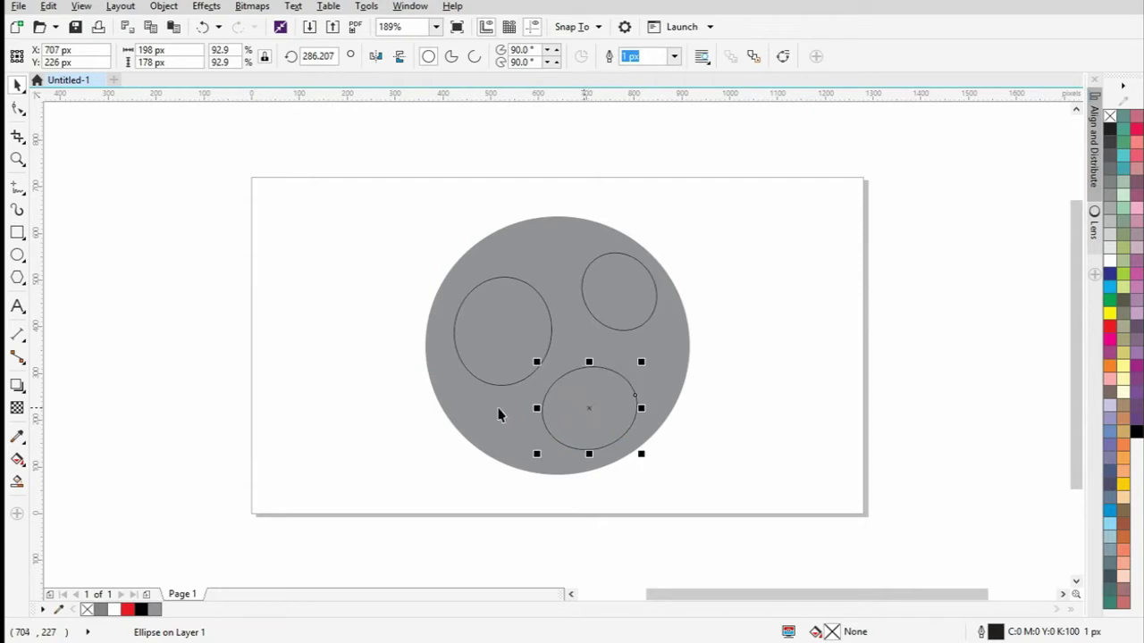
- Nudge the left ellipse and the upper-right ellipse slightly to the left
click(501, 345)
drag(501, 336, 498, 333)
click(606, 308)
drag(618, 292, 613, 292)
- Weld the three ellipses together and cut them out of the grey circle with Back Minus Front
shift+click(485, 283)
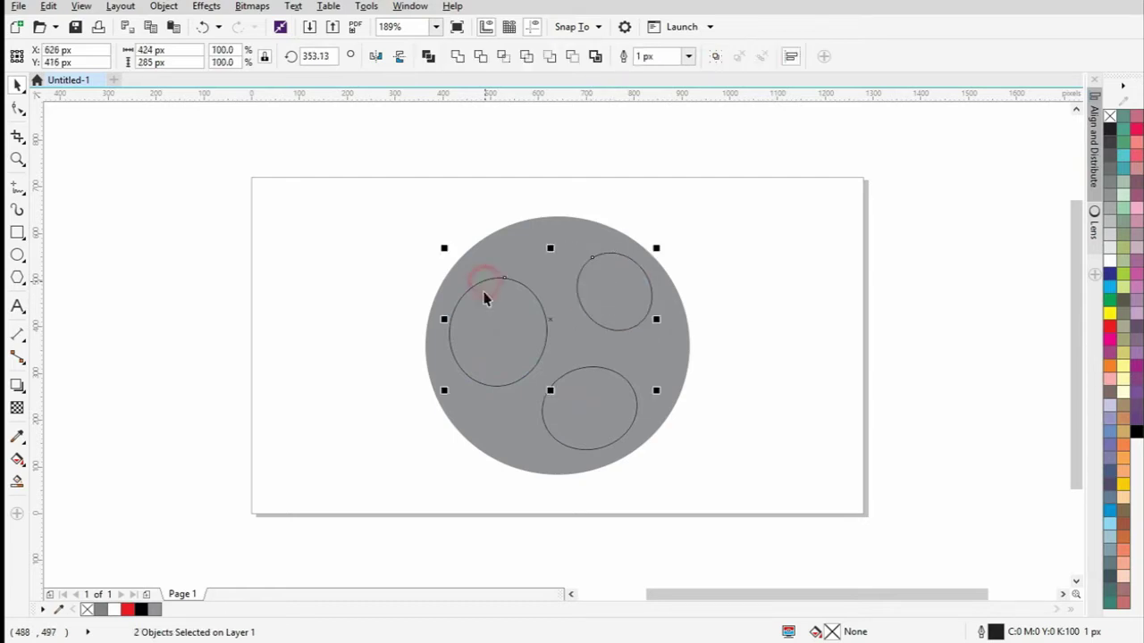
shift+click(551, 435)
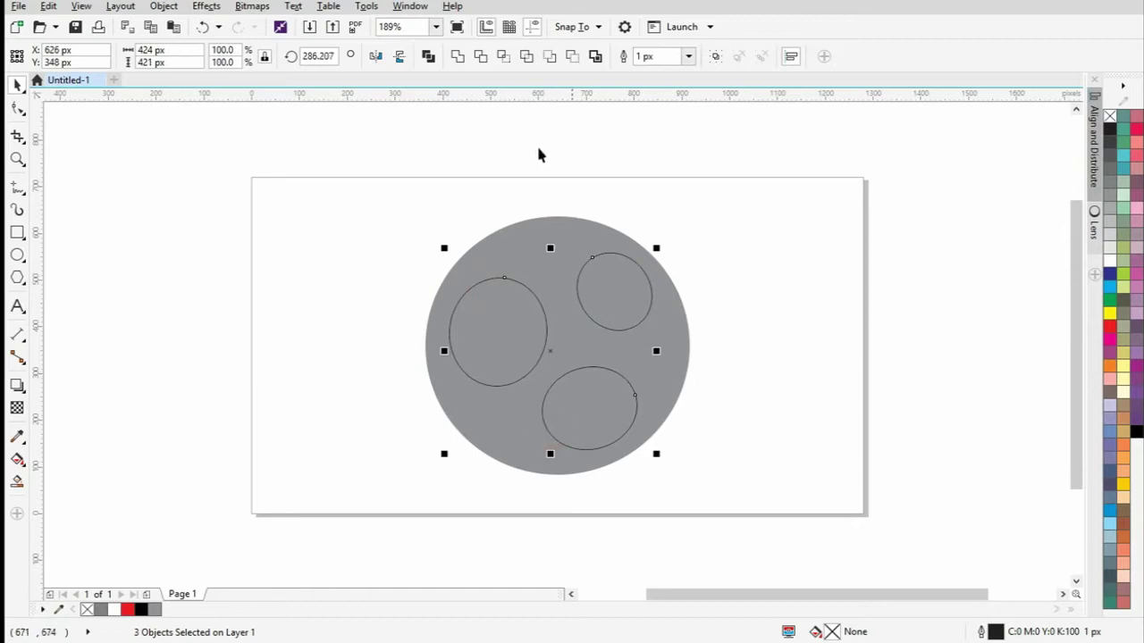
click(459, 58)
shift+click(572, 226)
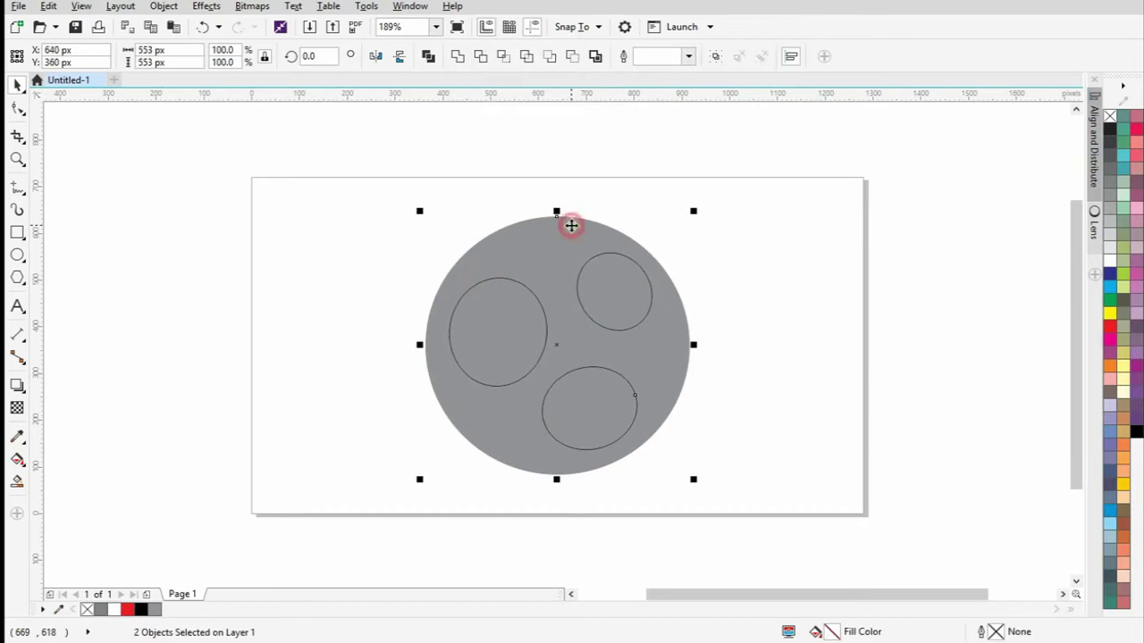
click(572, 57)
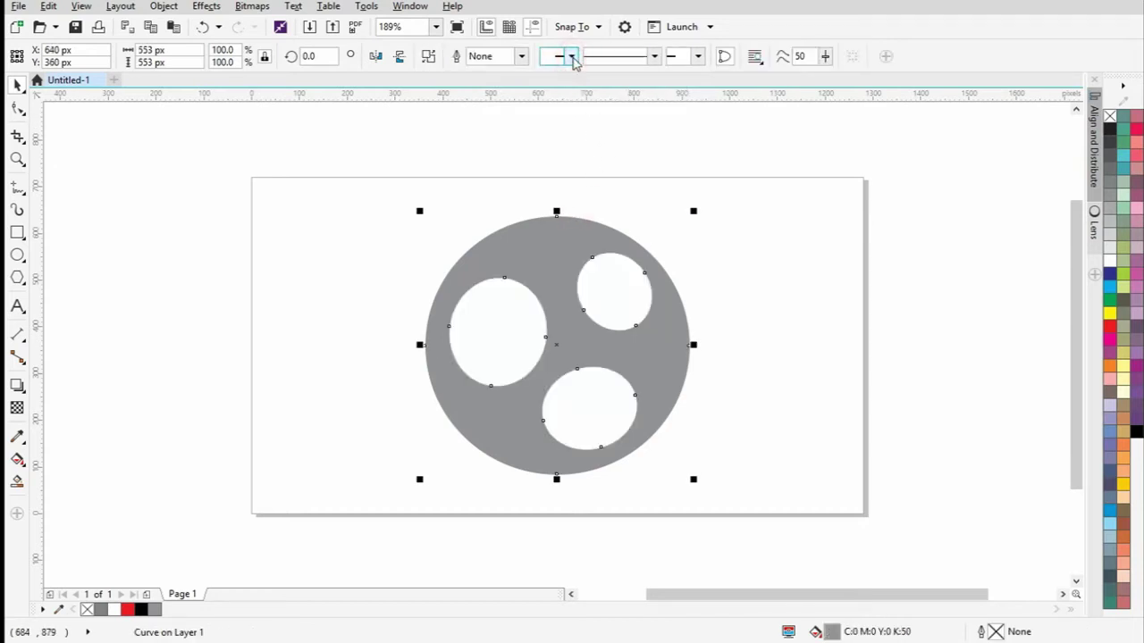
click(356, 315)
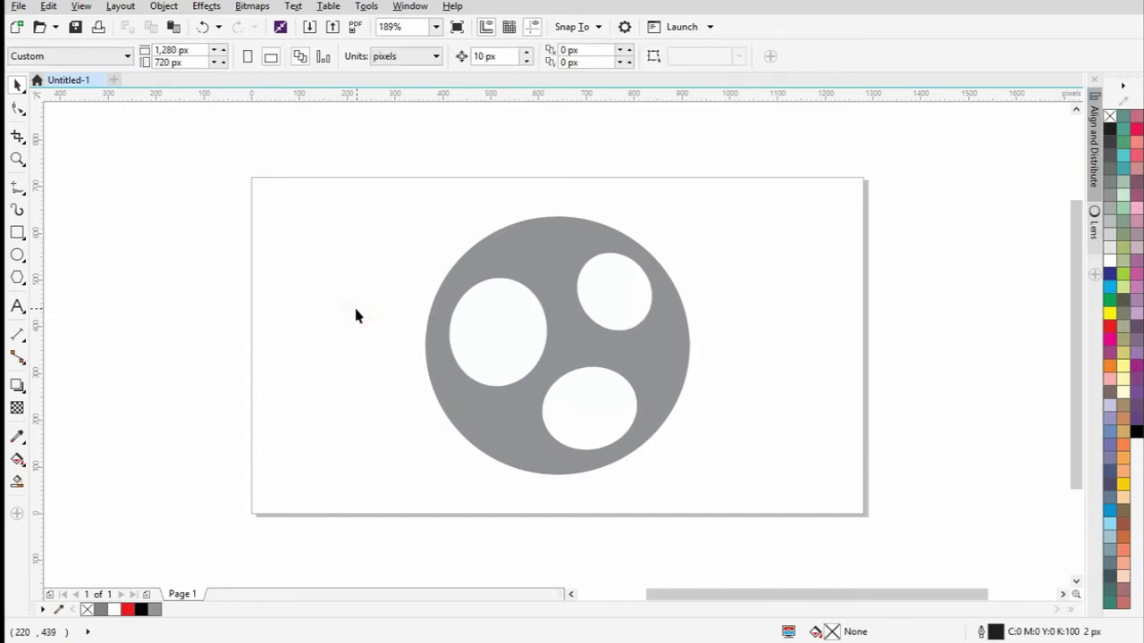
- Draw an ellipse about 643 by 510 px over the lower part of the grey shape, filled white without an outline
click(18, 256)
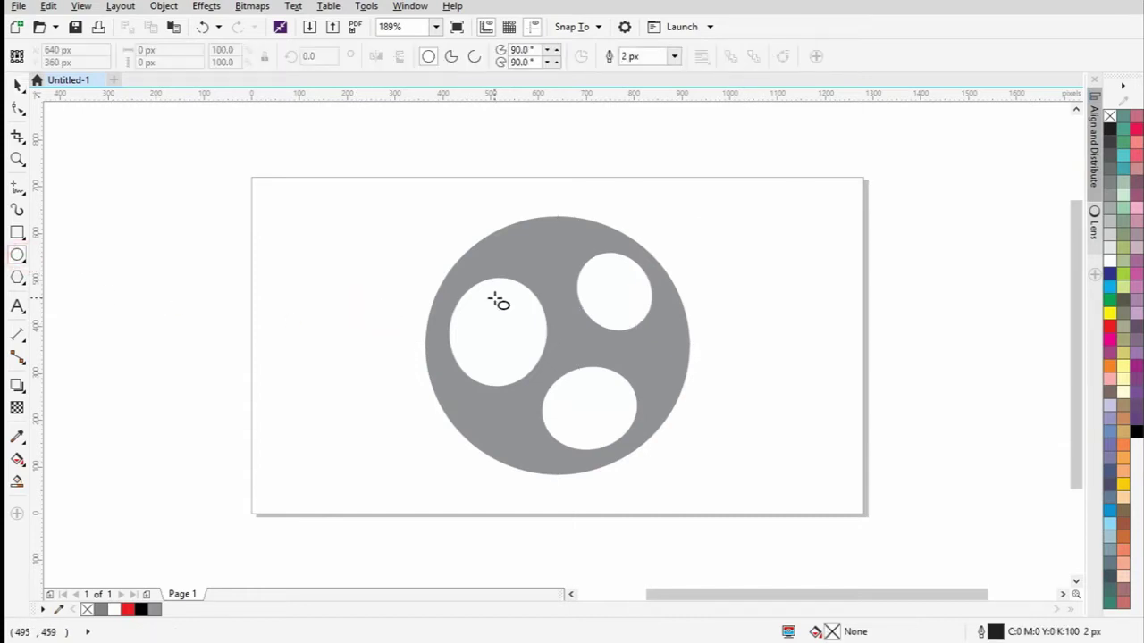
drag(423, 247, 728, 484)
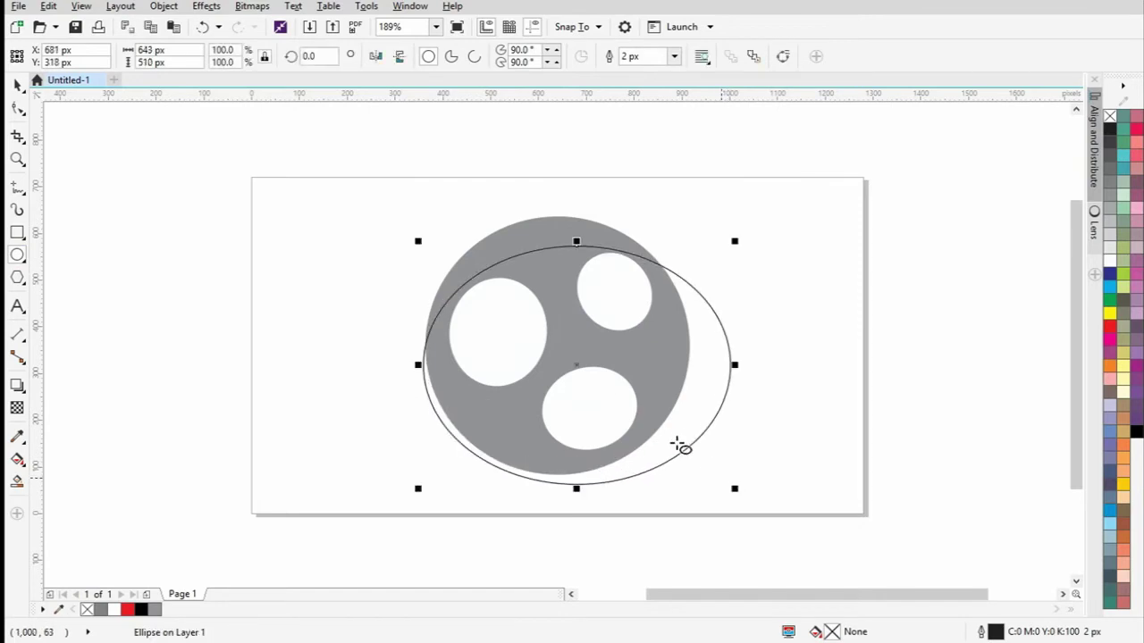
click(16, 84)
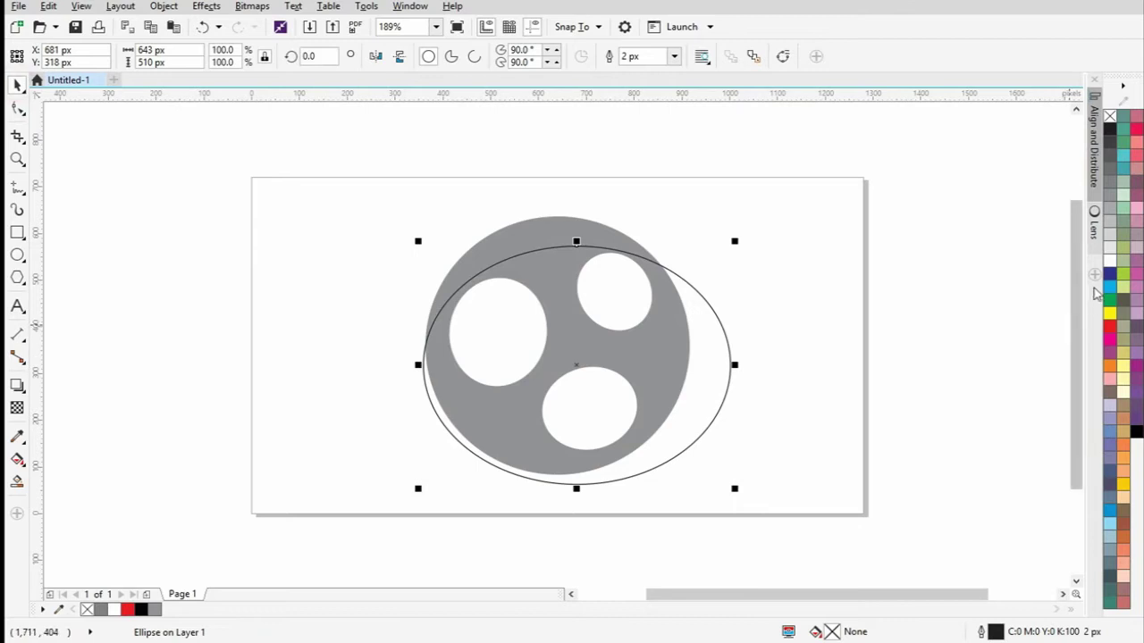
click(1109, 261)
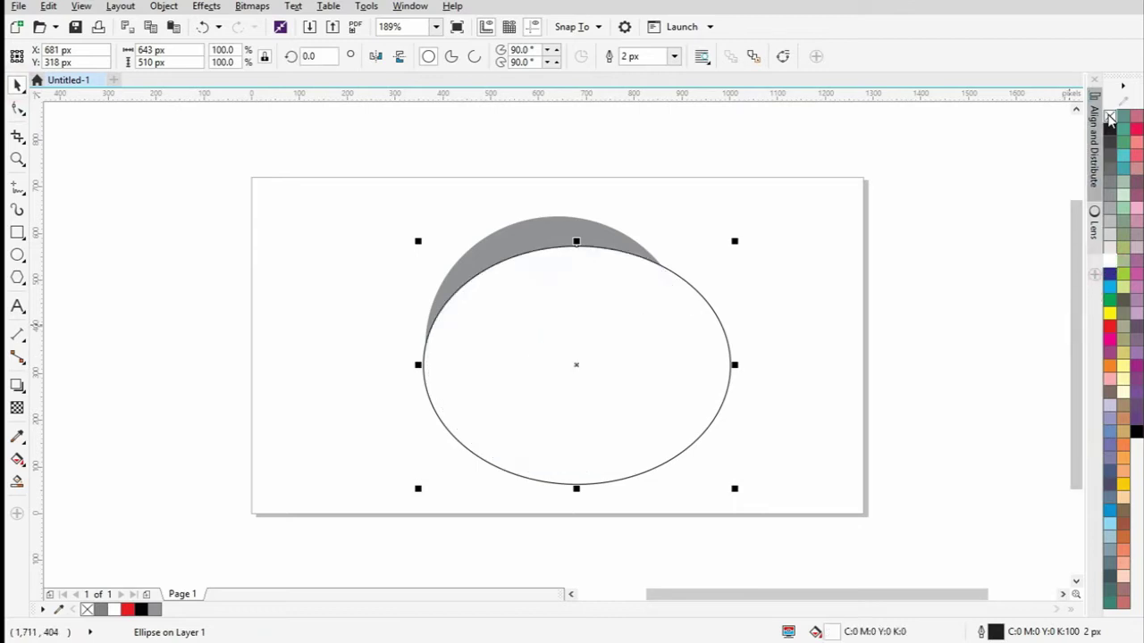
right_click(1109, 118)
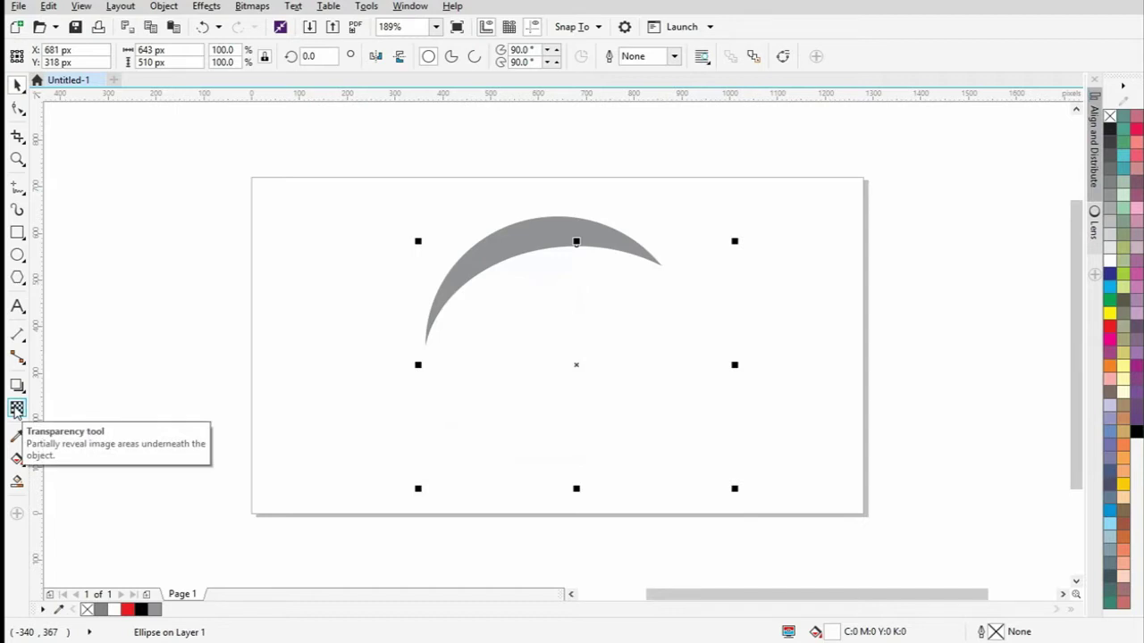
- Apply a linear transparency to the white ellipse, fading from opaque at its upper left to fully transparent at its lower right
click(17, 409)
drag(436, 223, 658, 463)
click(655, 459)
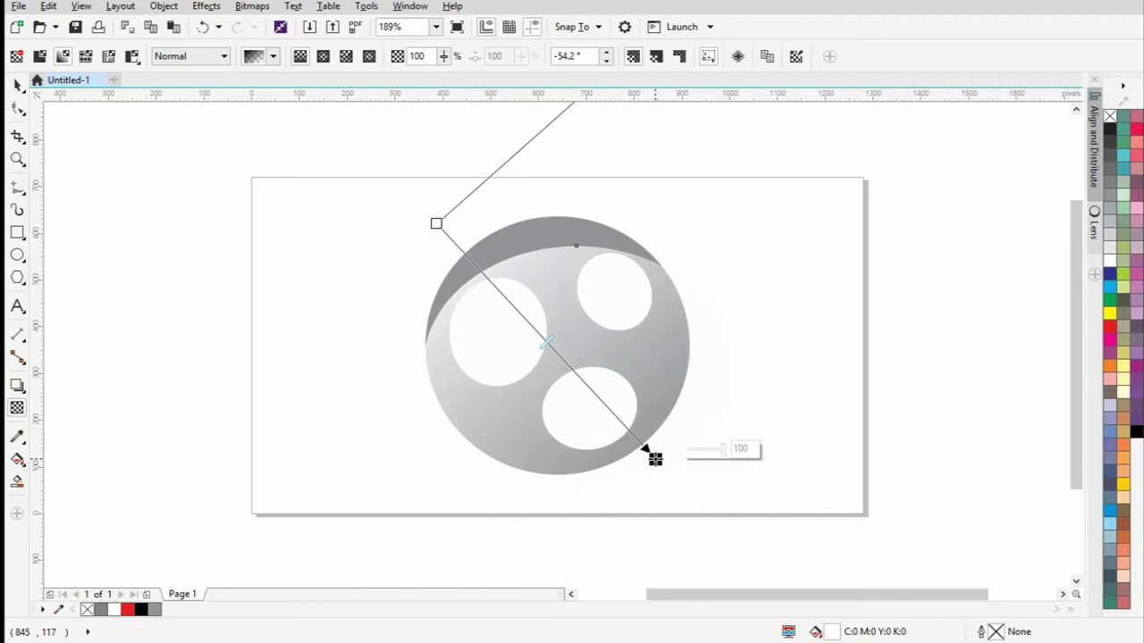
click(18, 85)
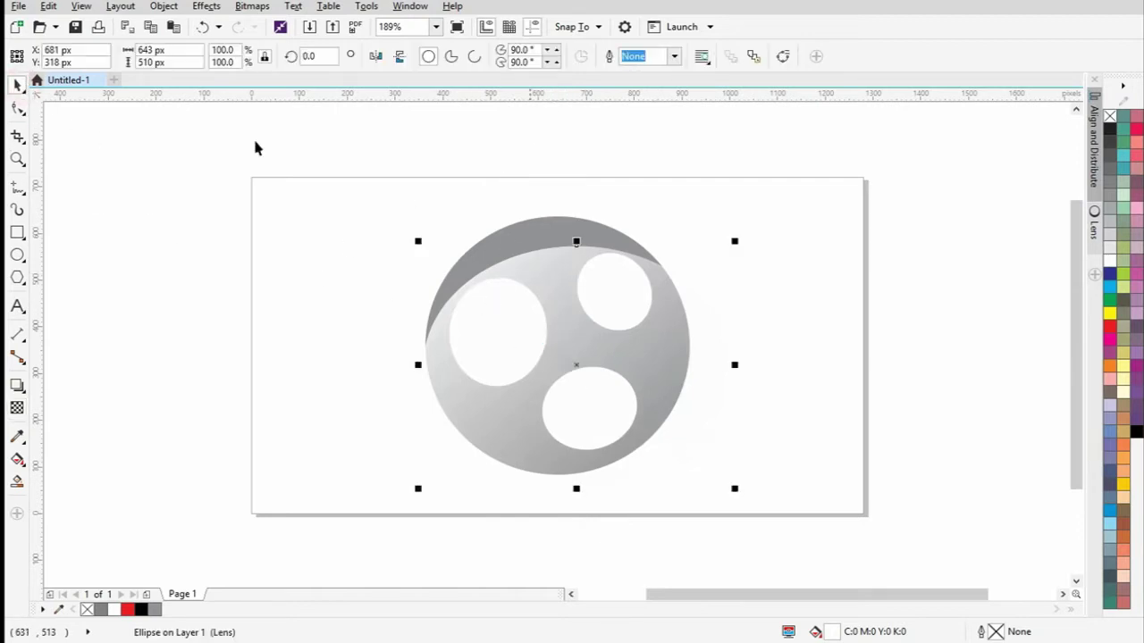
- PowerClip the transparent white ellipse inside the grey circle with the three holes
click(49, 7)
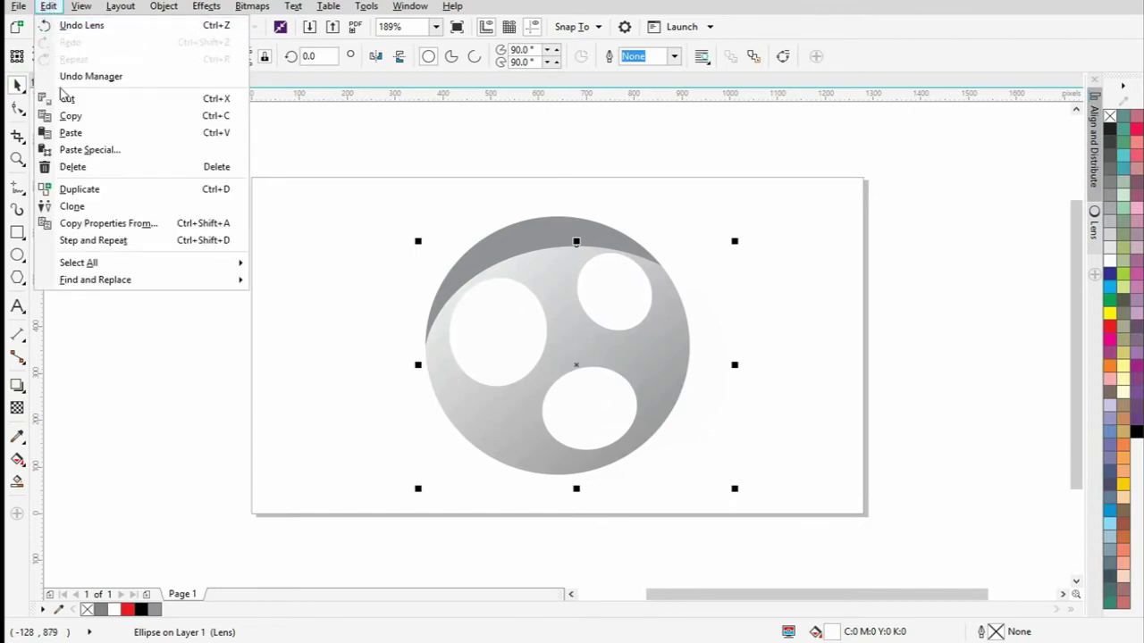
click(50, 6)
click(207, 6)
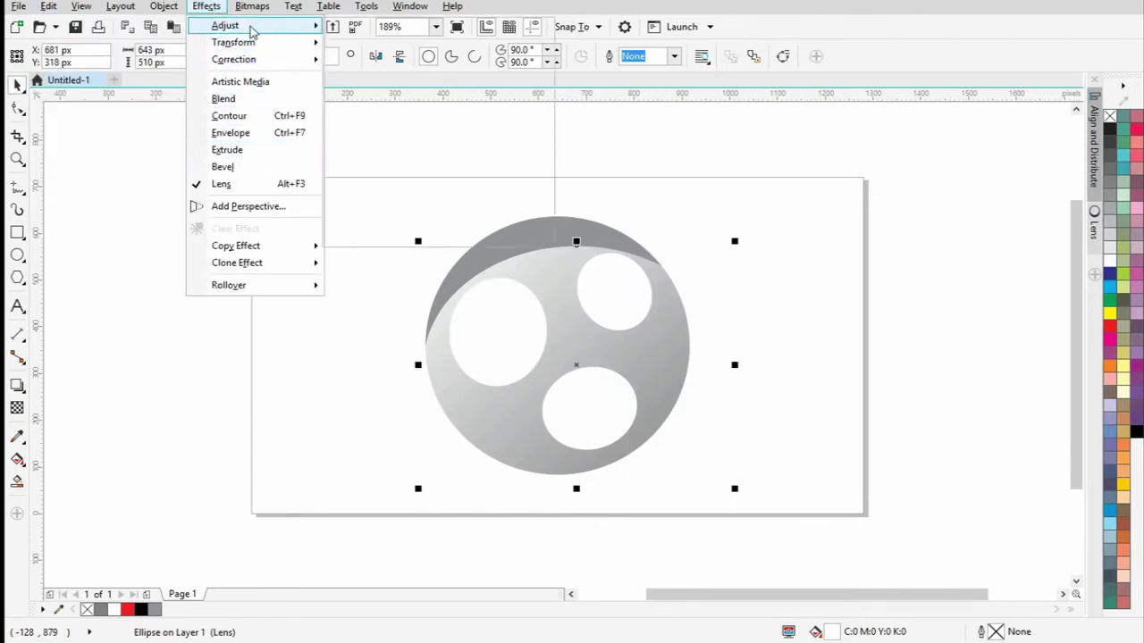
mouse_move(254, 9)
mouse_move(174, 11)
click(222, 145)
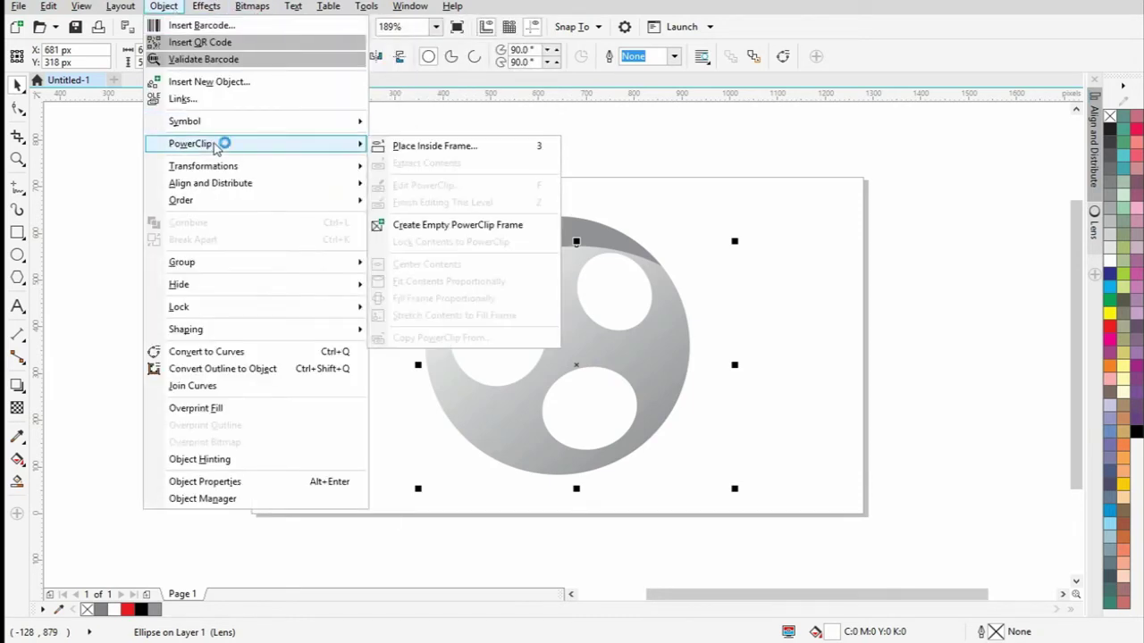
click(435, 146)
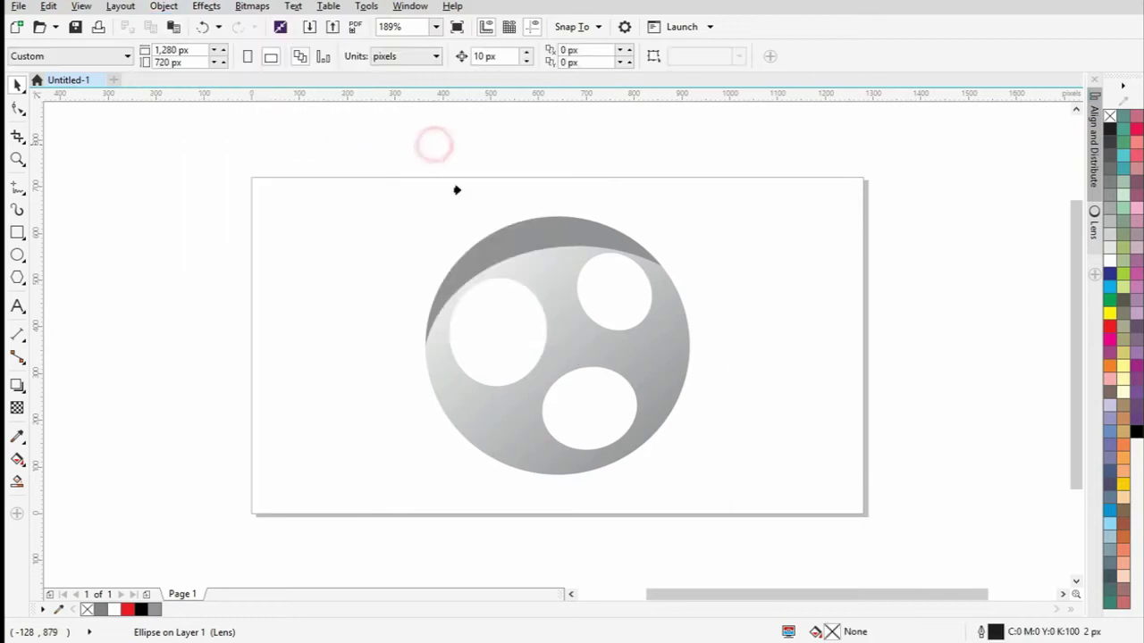
click(516, 230)
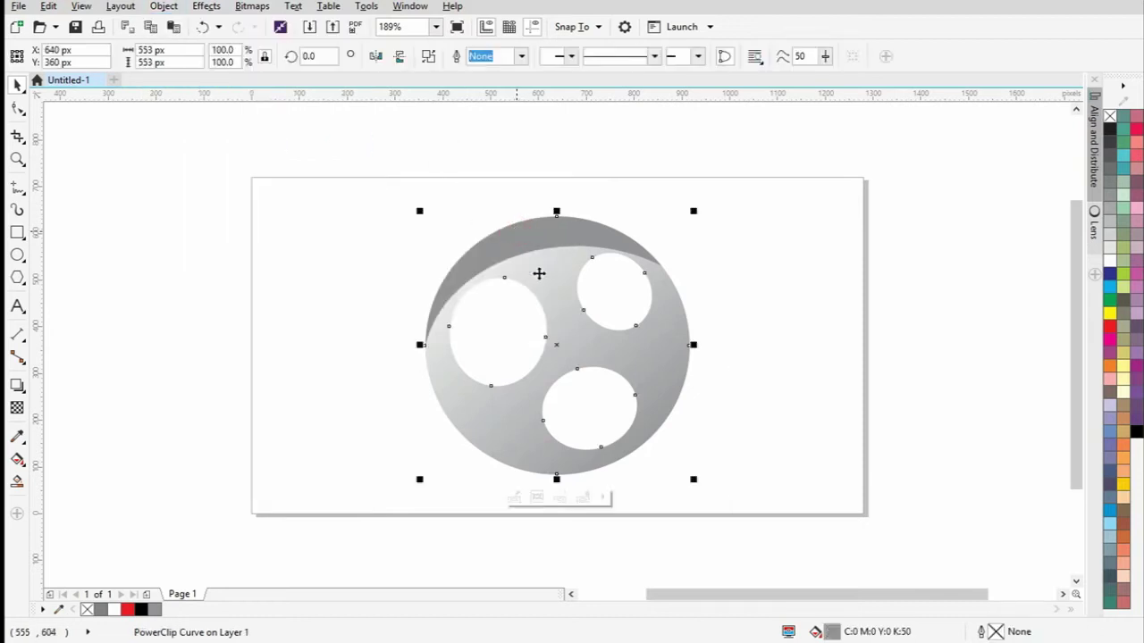
click(355, 309)
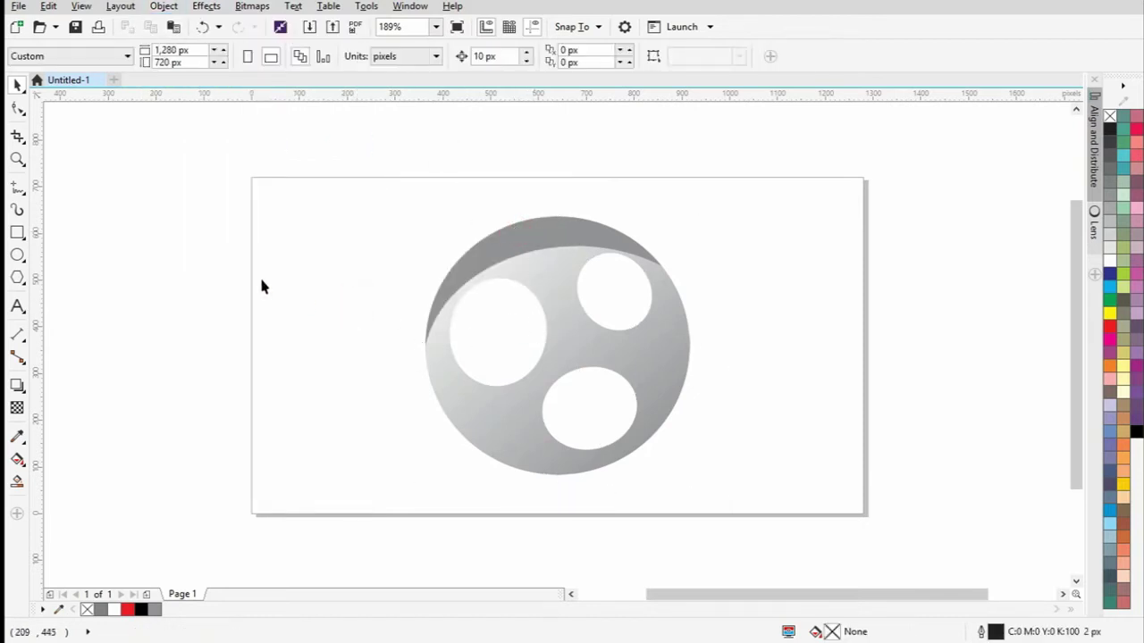
- Draw a circle about 363 px in diameter over the grey shape and align it to the shape's horizontal center
click(17, 255)
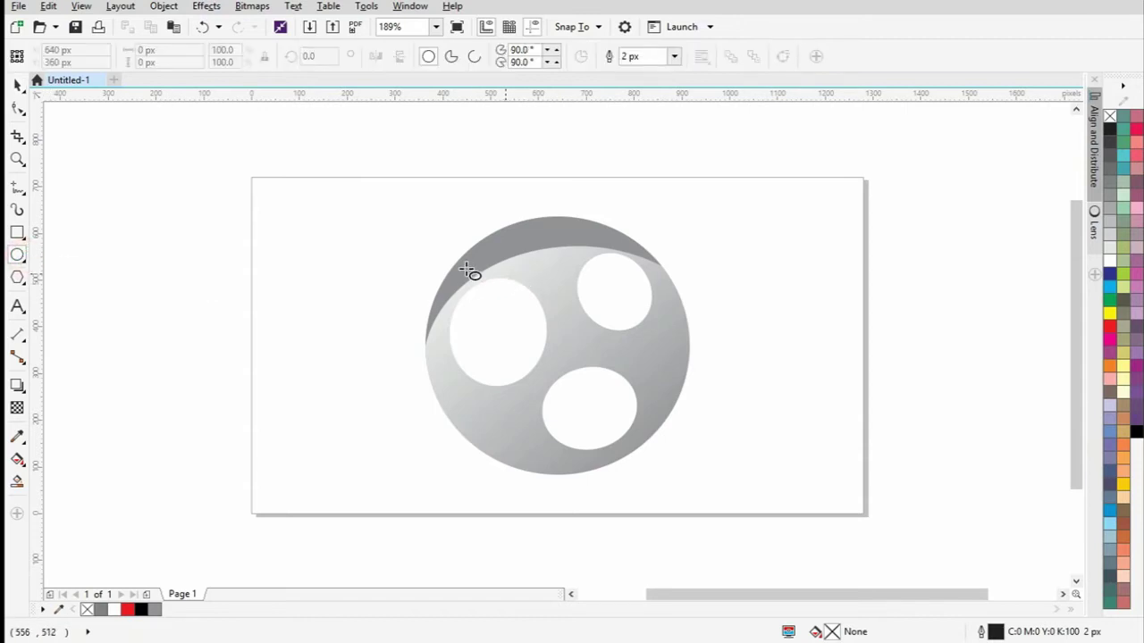
drag(479, 260, 653, 425)
click(16, 85)
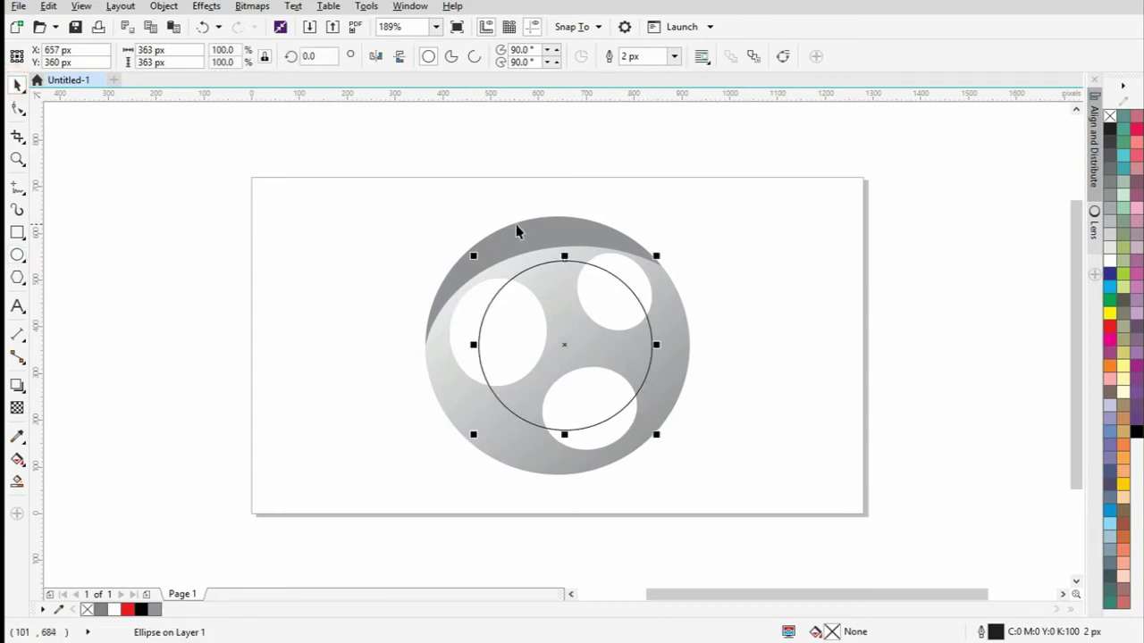
shift+click(522, 244)
key(c)
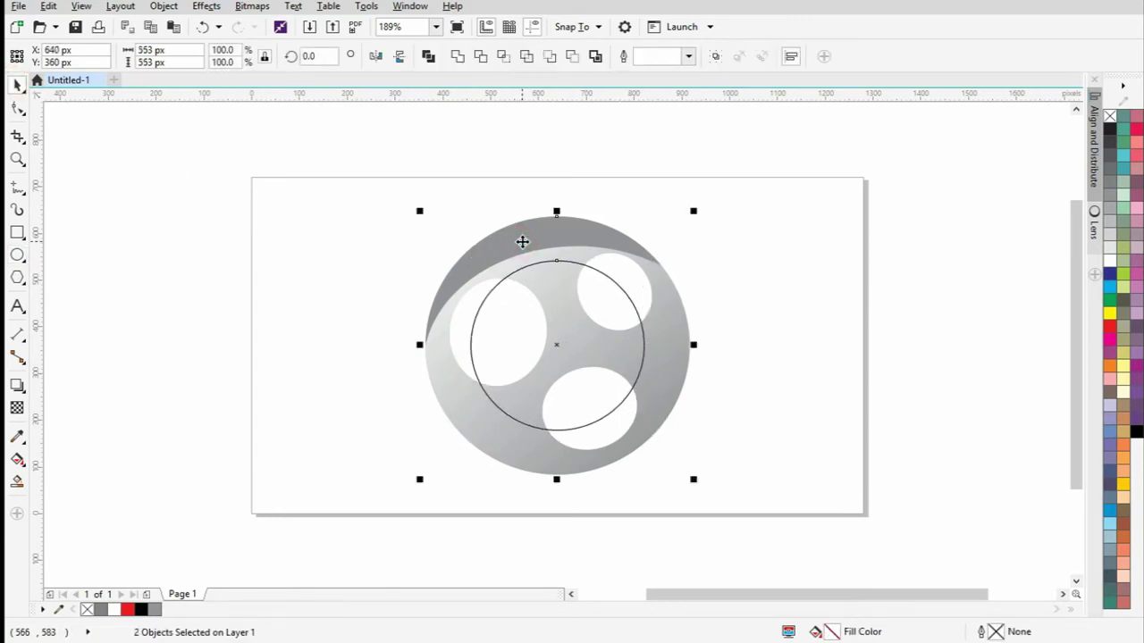
- Fill the inner circle with dark red (C:13 M:100 Y:100 K:6) and remove its outline
click(796, 276)
click(613, 277)
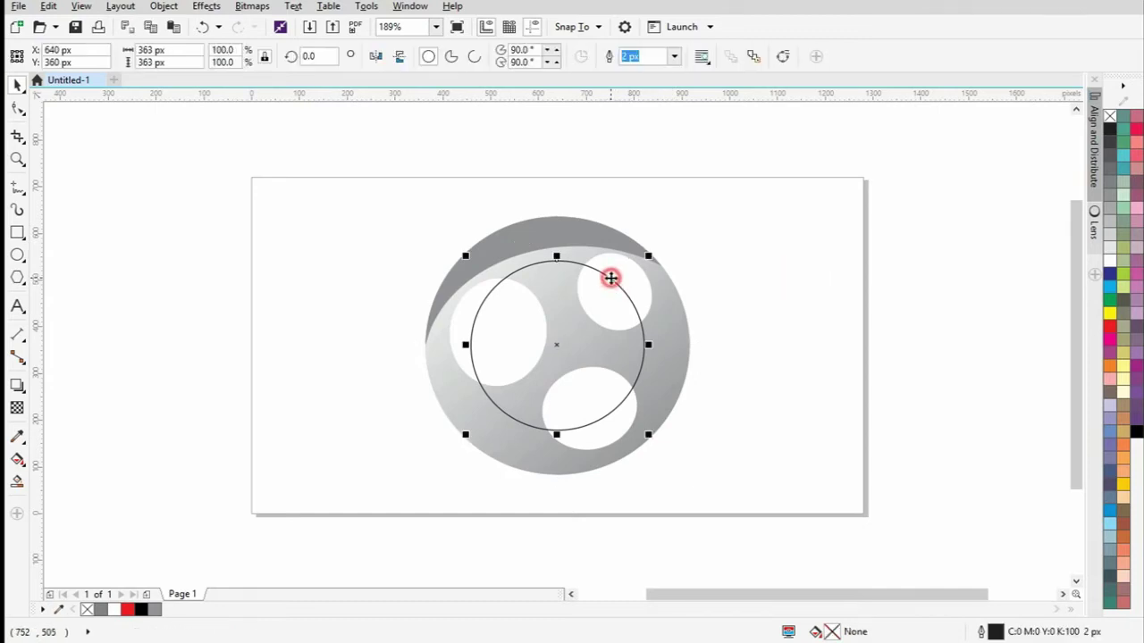
click(1112, 332)
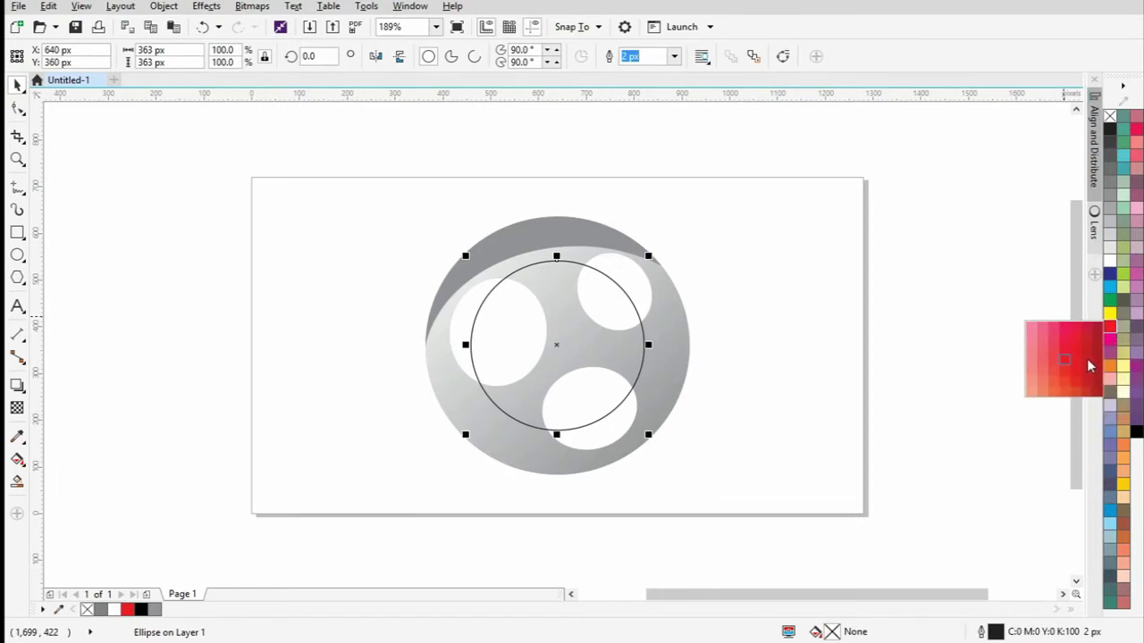
click(1088, 356)
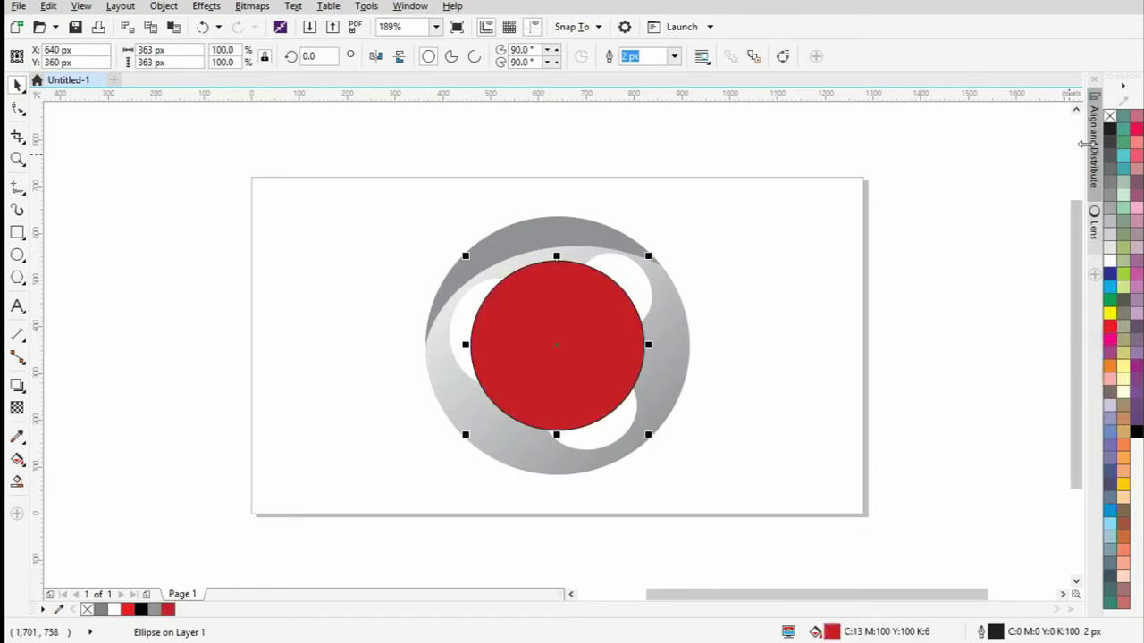
click(766, 286)
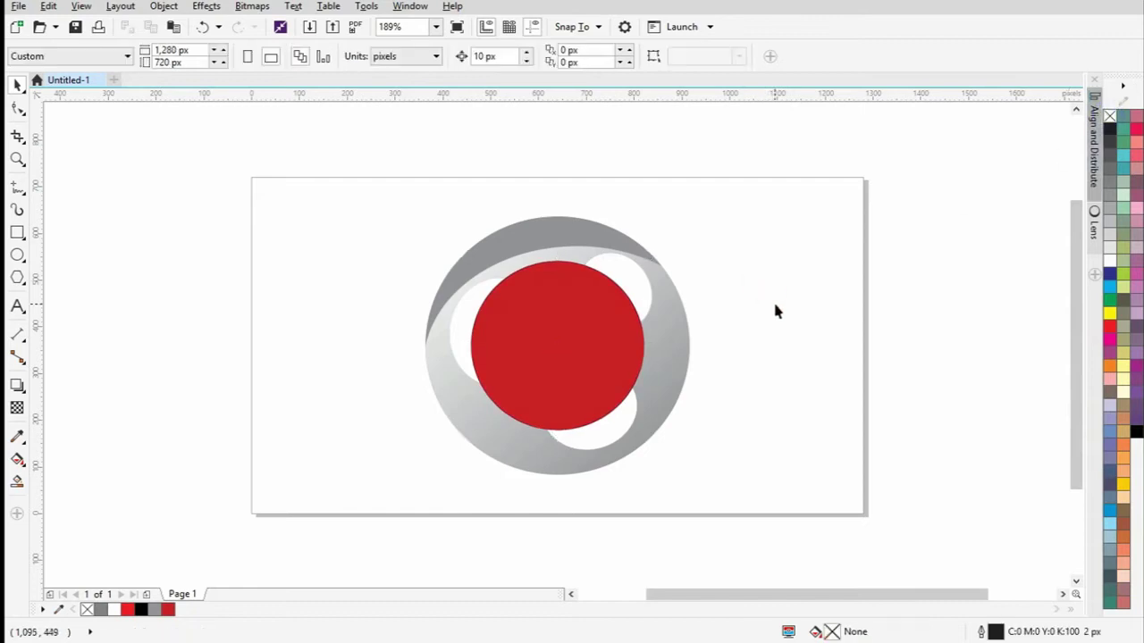
click(554, 349)
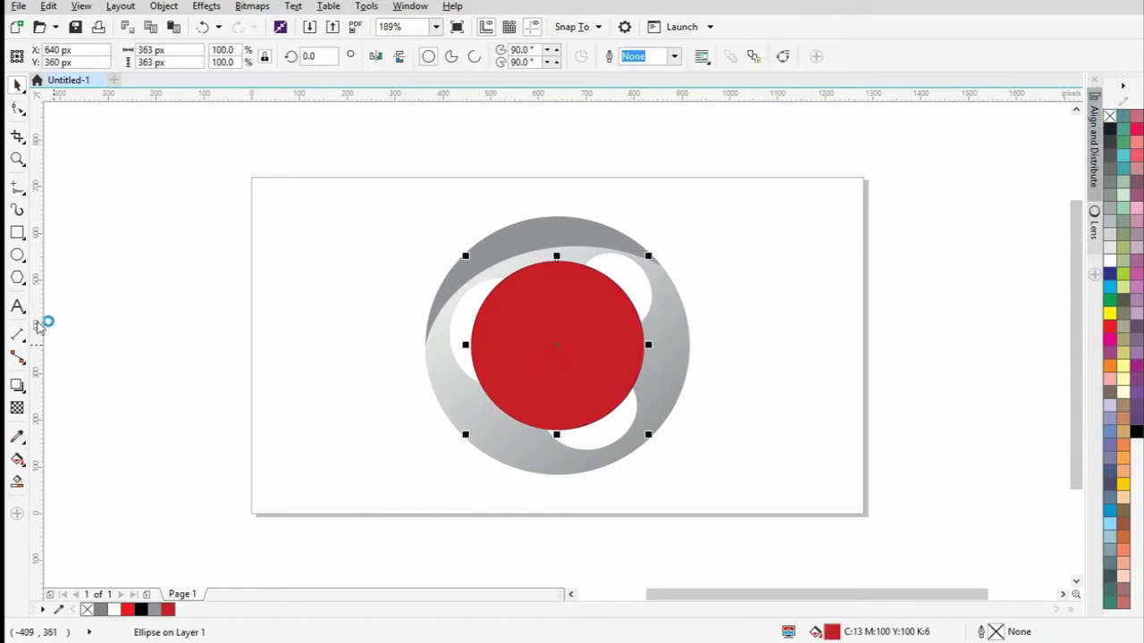
- Draw an ellipse about 476 by 341 px, rotated about 17.5°, over the lower part of the red circle, centered at about X 690, Y 310 px
click(17, 255)
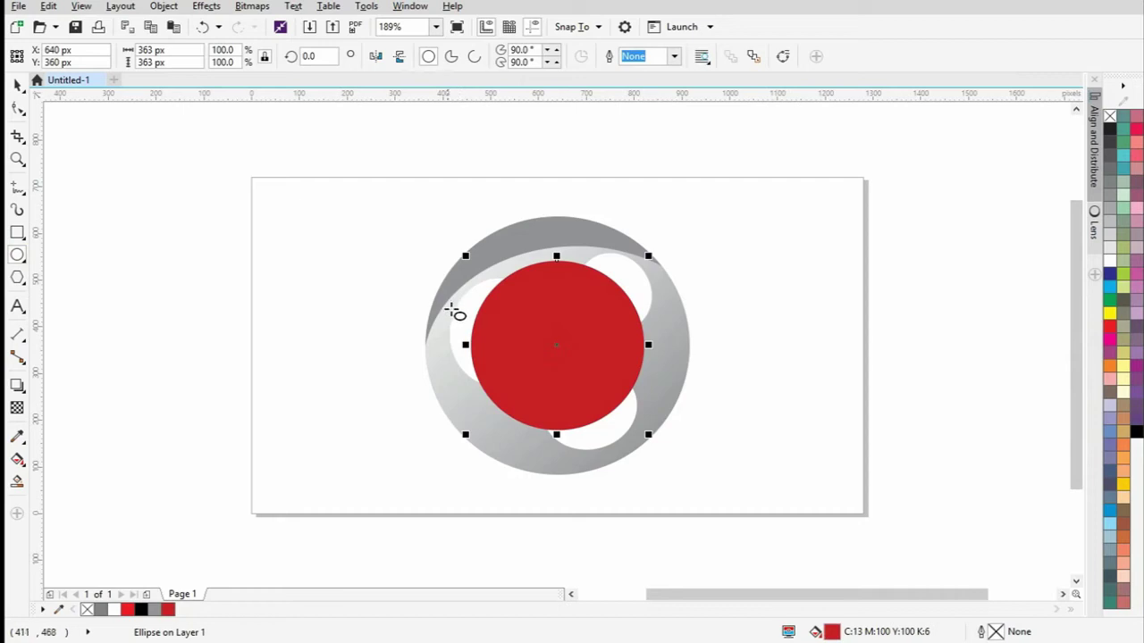
drag(450, 315, 687, 471)
click(580, 392)
drag(692, 472, 692, 430)
click(16, 86)
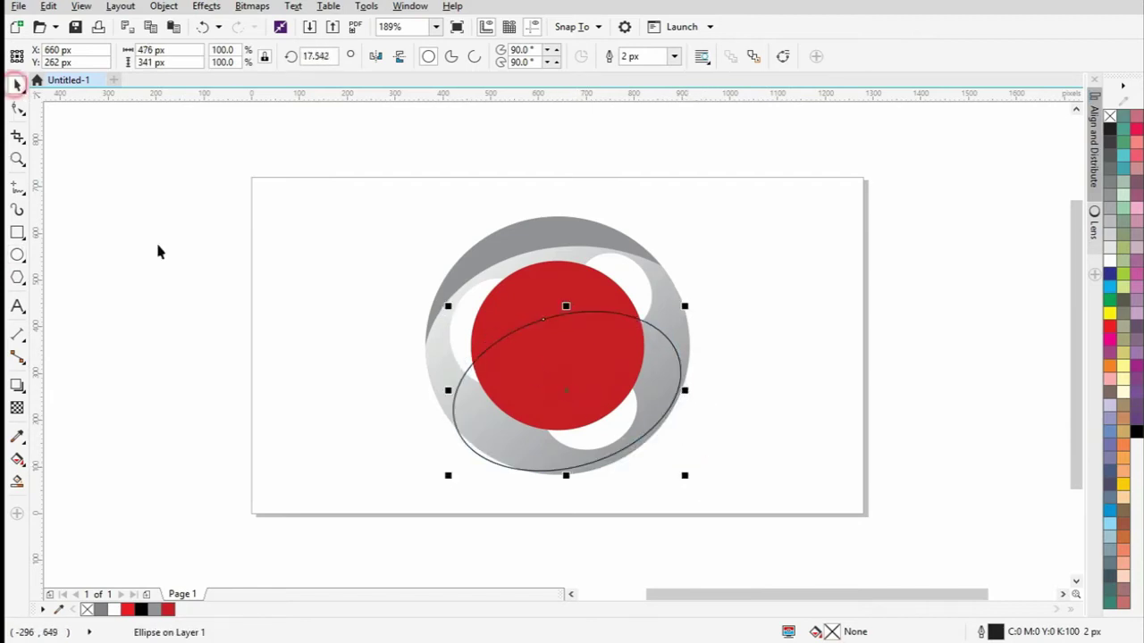
drag(572, 400, 582, 372)
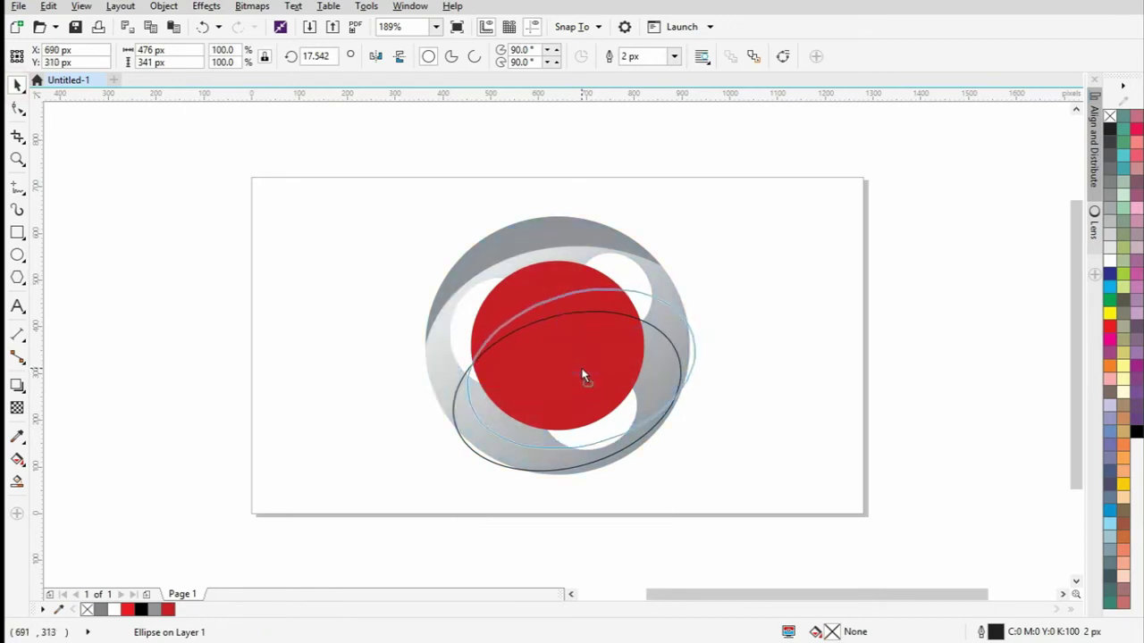
- Fill the tilted ellipse white without an outline and stretch it upward to about 476 by 365 px
click(1110, 260)
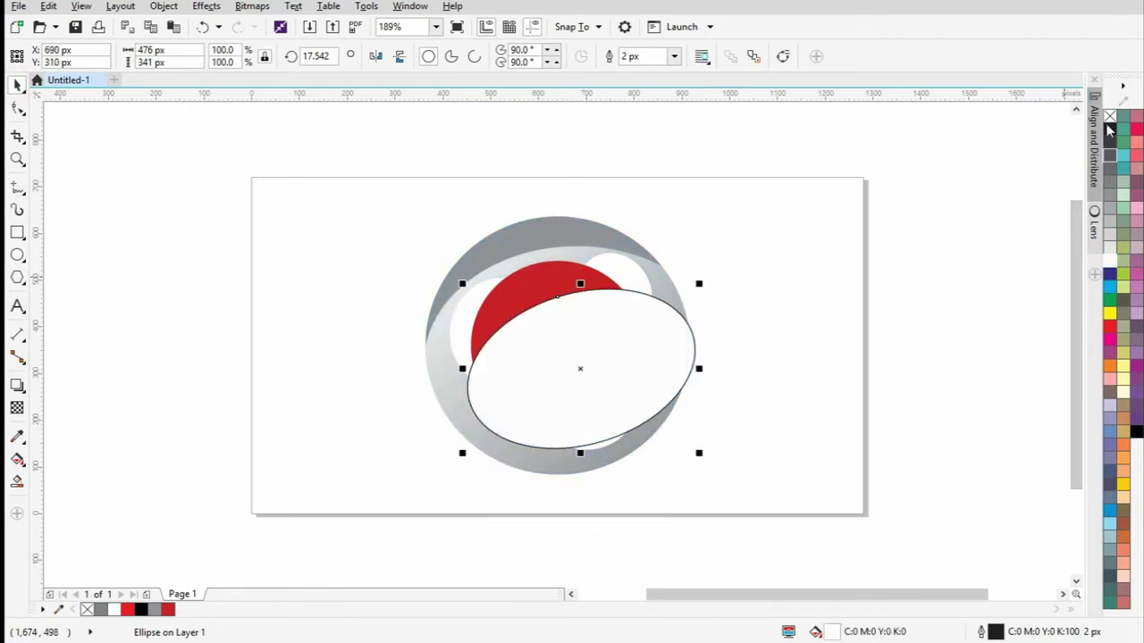
right_click(1109, 116)
click(754, 301)
click(549, 302)
drag(580, 283, 580, 273)
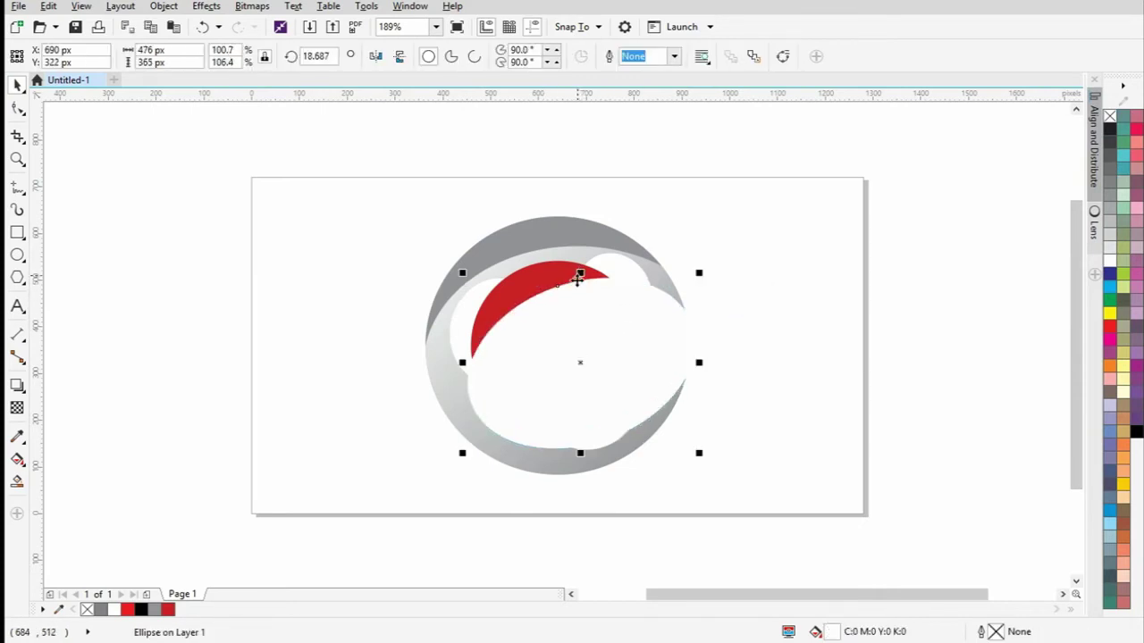
- Apply a linear transparency to the white ellipse, fading from opaque at its upper left to fully transparent at its lower right
click(25, 409)
drag(437, 247, 647, 414)
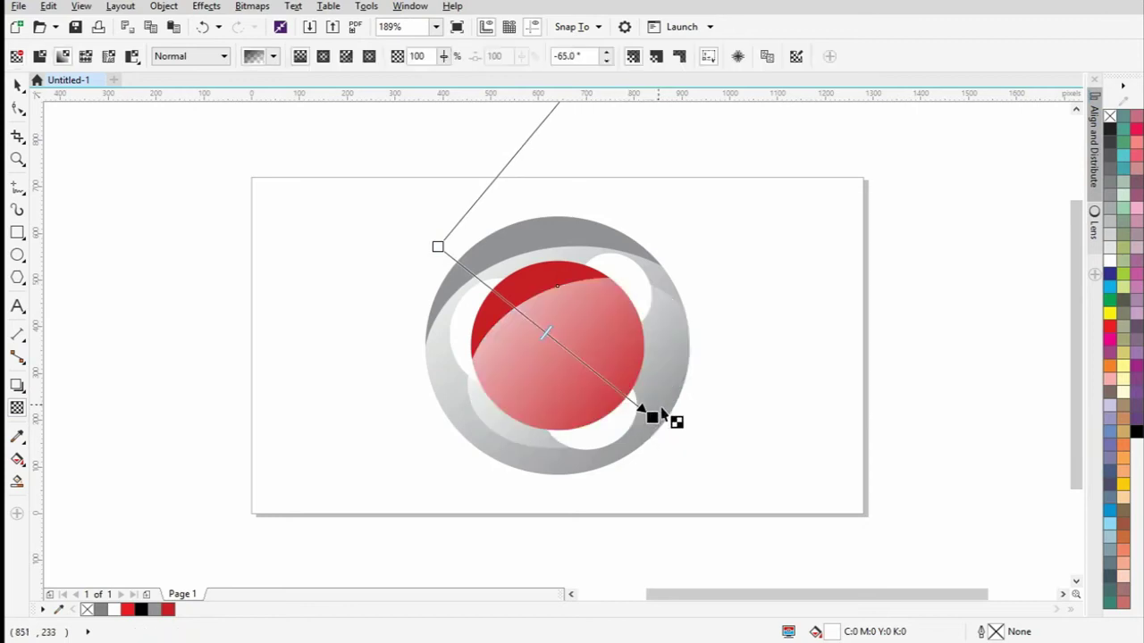
drag(437, 247, 419, 227)
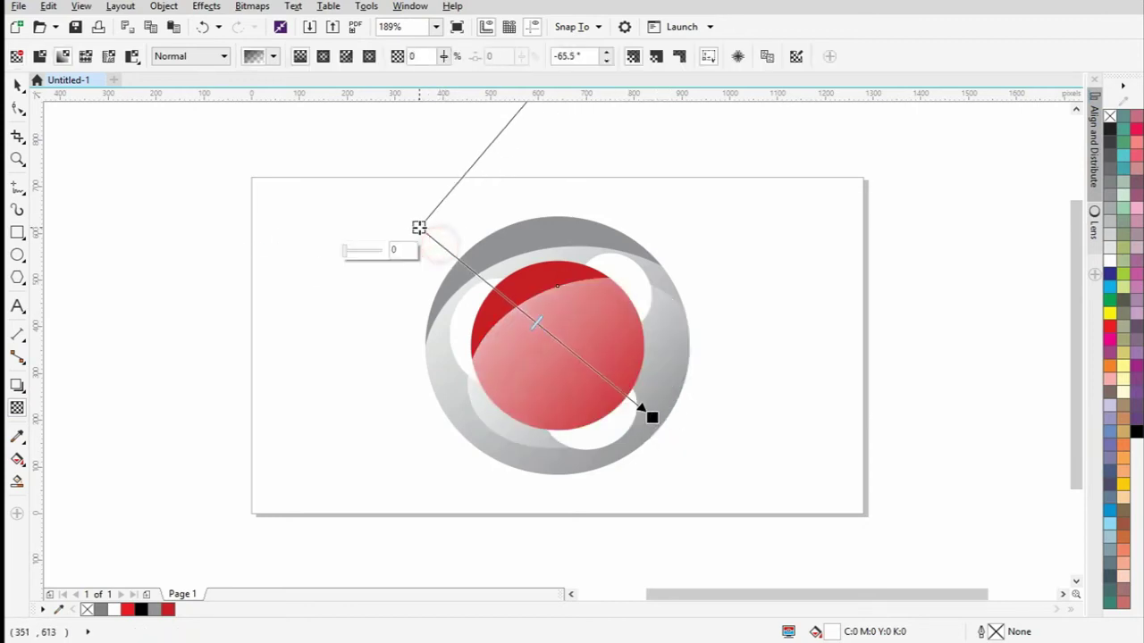
- Move the transparent ellipse up to about X 652, Y 380 px and PowerClip it inside the red circle
click(18, 86)
click(202, 310)
drag(518, 349, 515, 324)
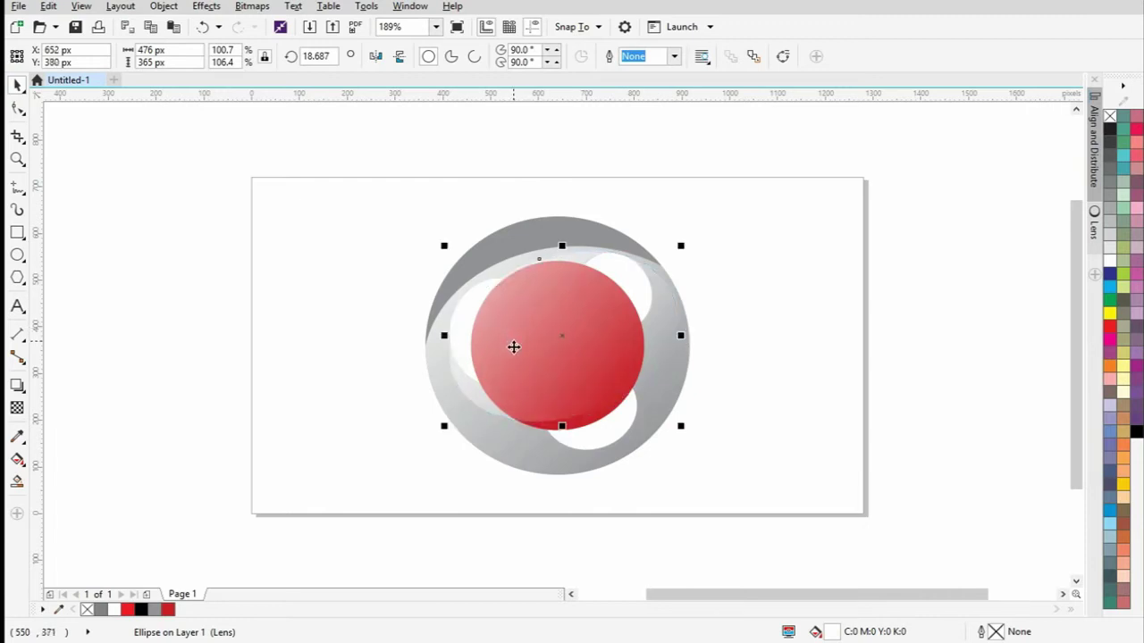
key(Escape)
click(580, 422)
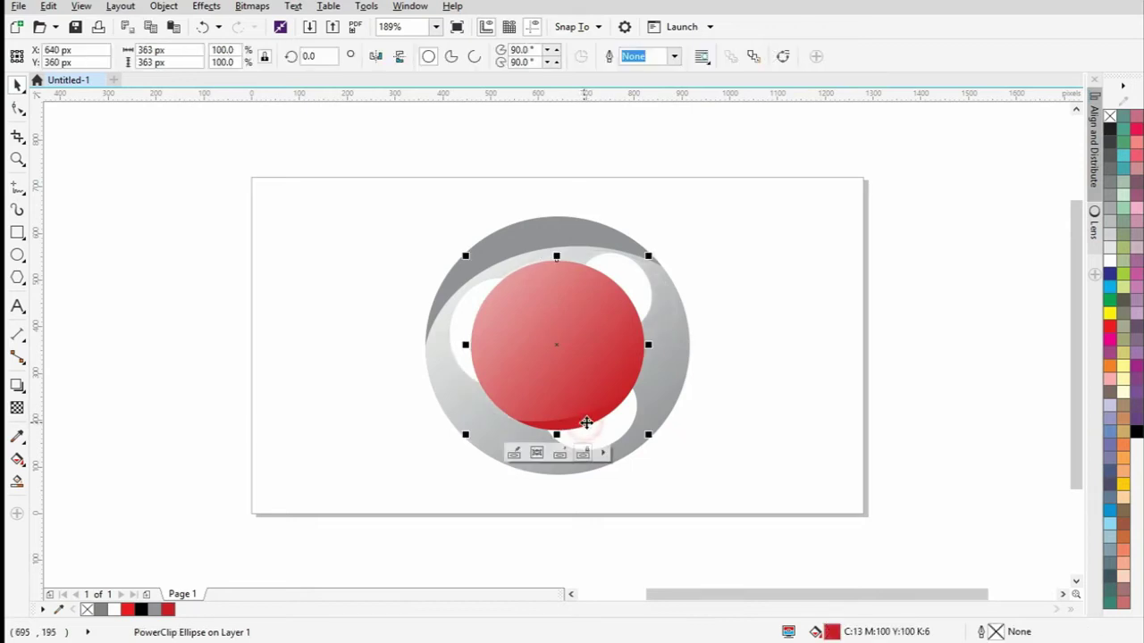
click(247, 315)
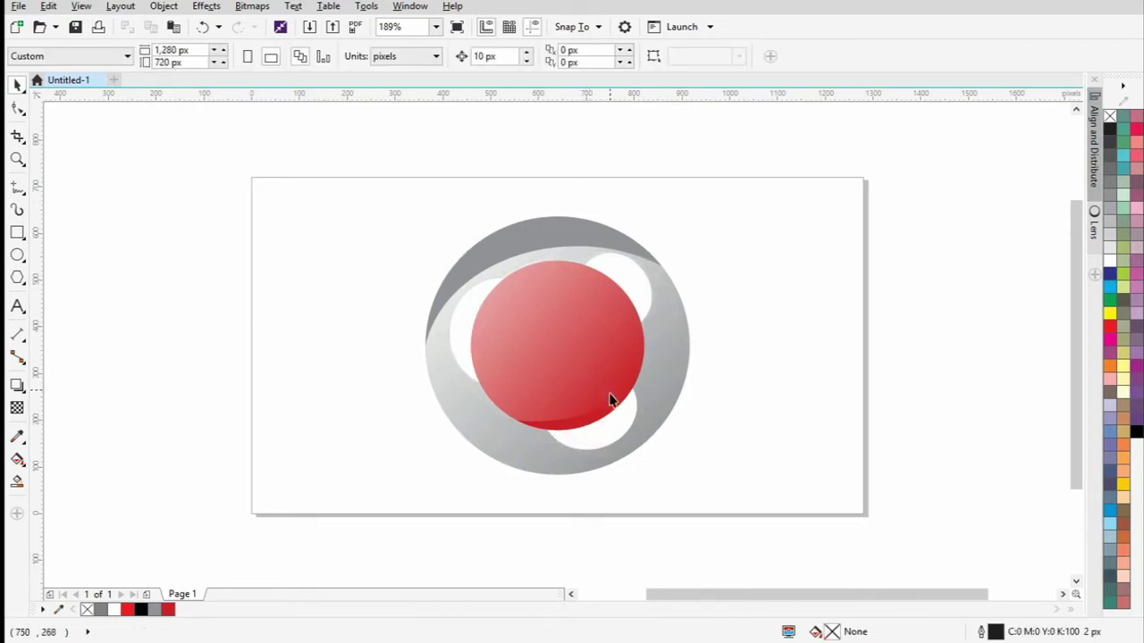
- Give the red circle an elliptical fountain fill, with a white center near its upper left fading to red at its lower right
click(589, 428)
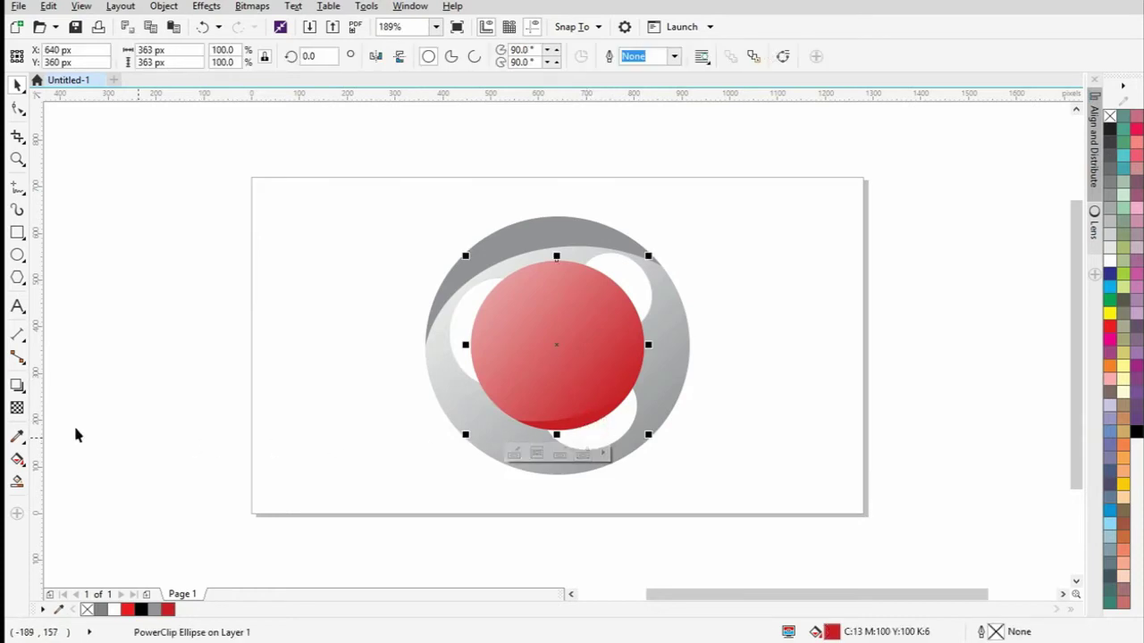
click(17, 460)
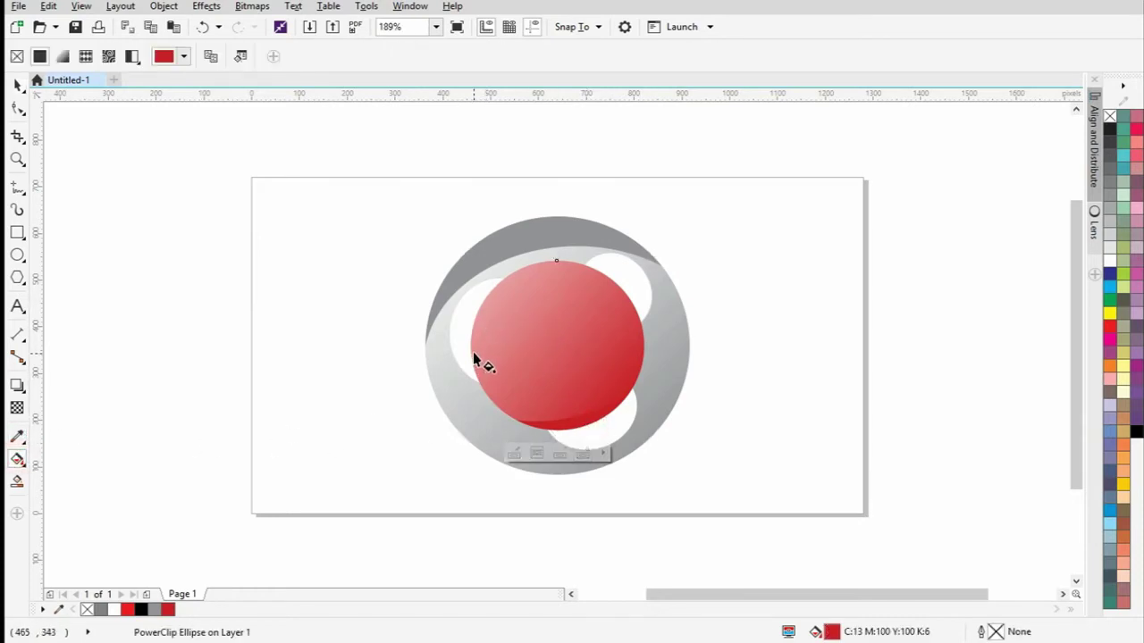
drag(489, 294, 613, 389)
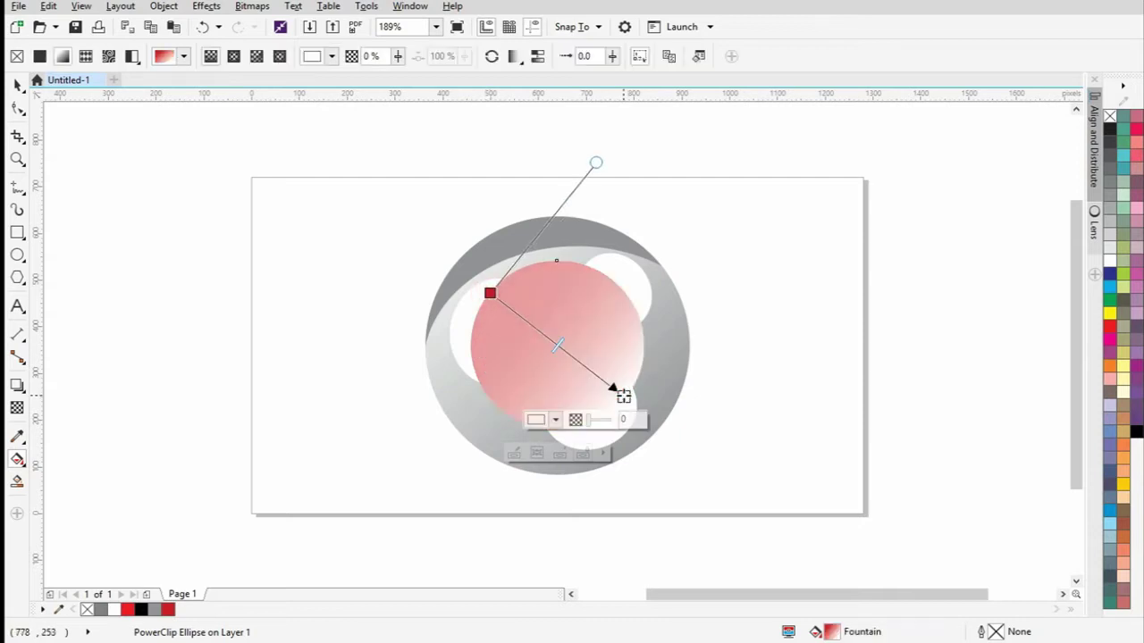
click(234, 58)
drag(556, 342, 516, 305)
click(565, 356)
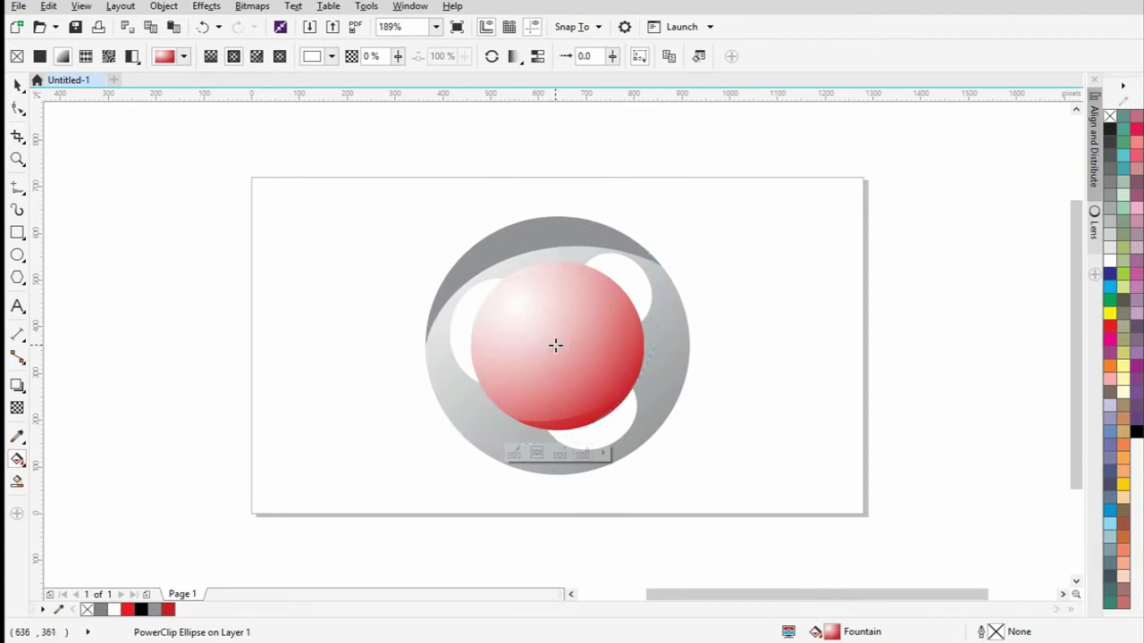
click(554, 345)
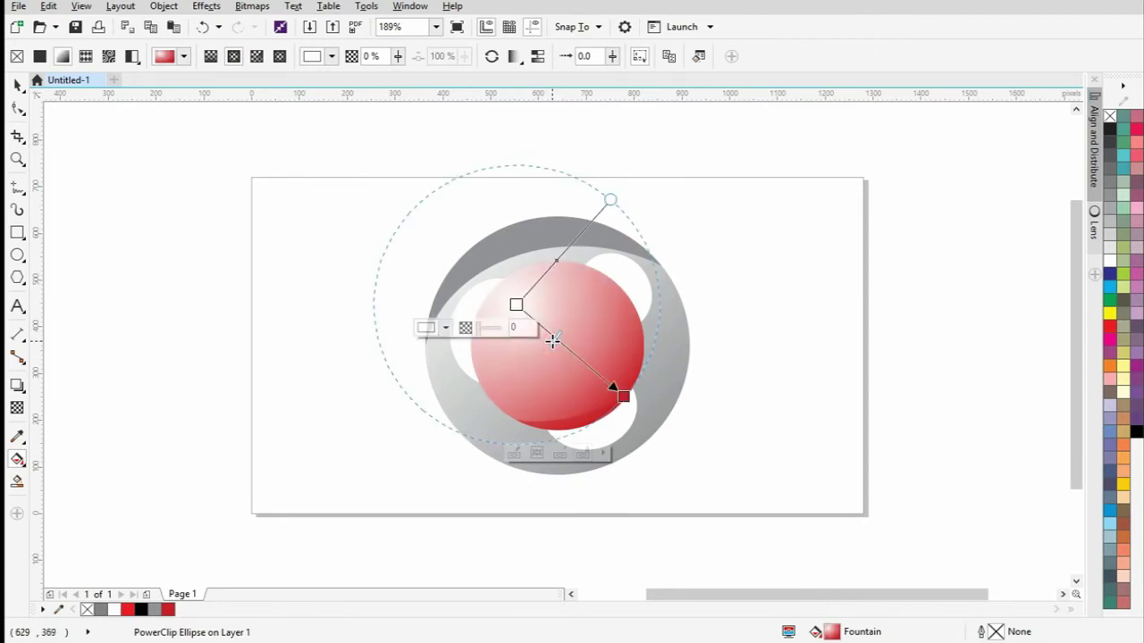
drag(615, 391, 621, 403)
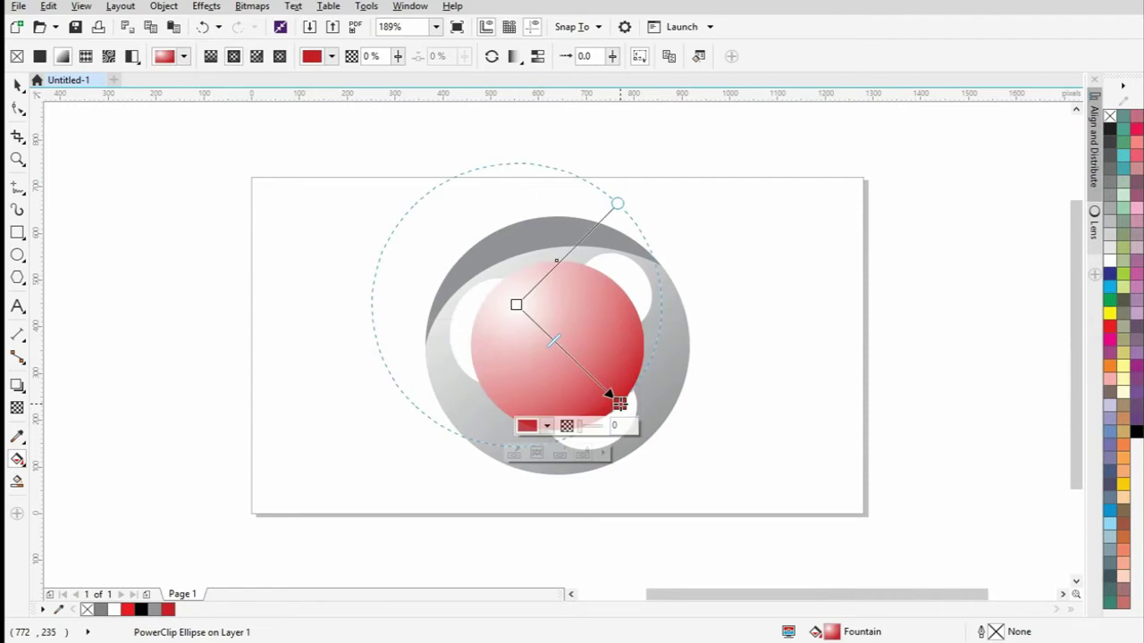
click(17, 84)
click(207, 262)
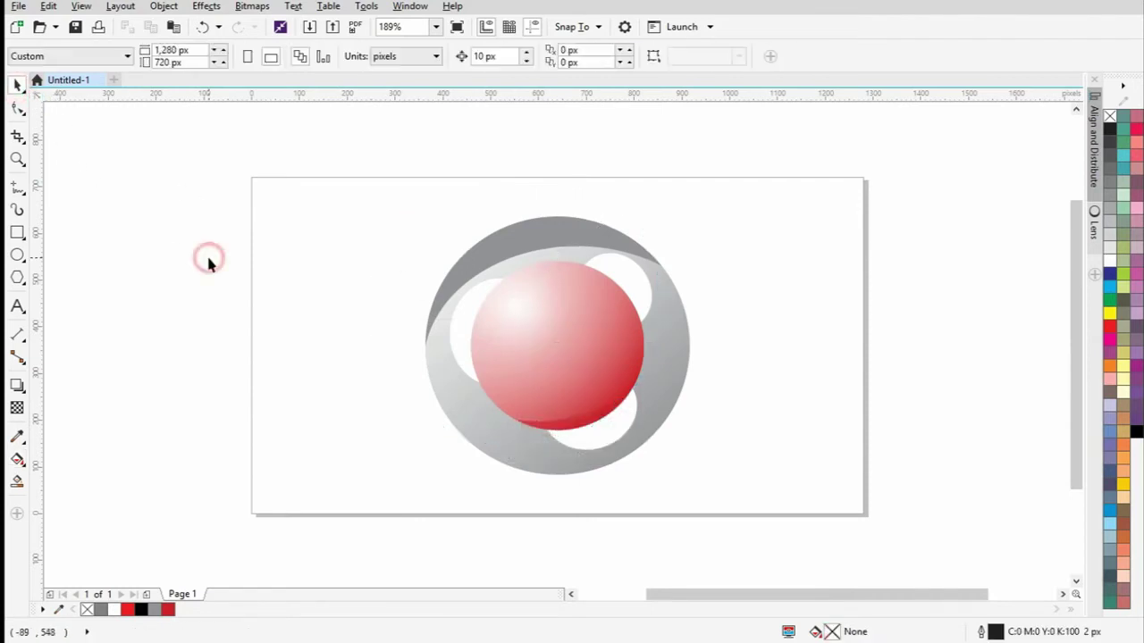
- Extract the transparent highlight ellipse from the red circle's PowerClip
click(539, 384)
right_click(539, 385)
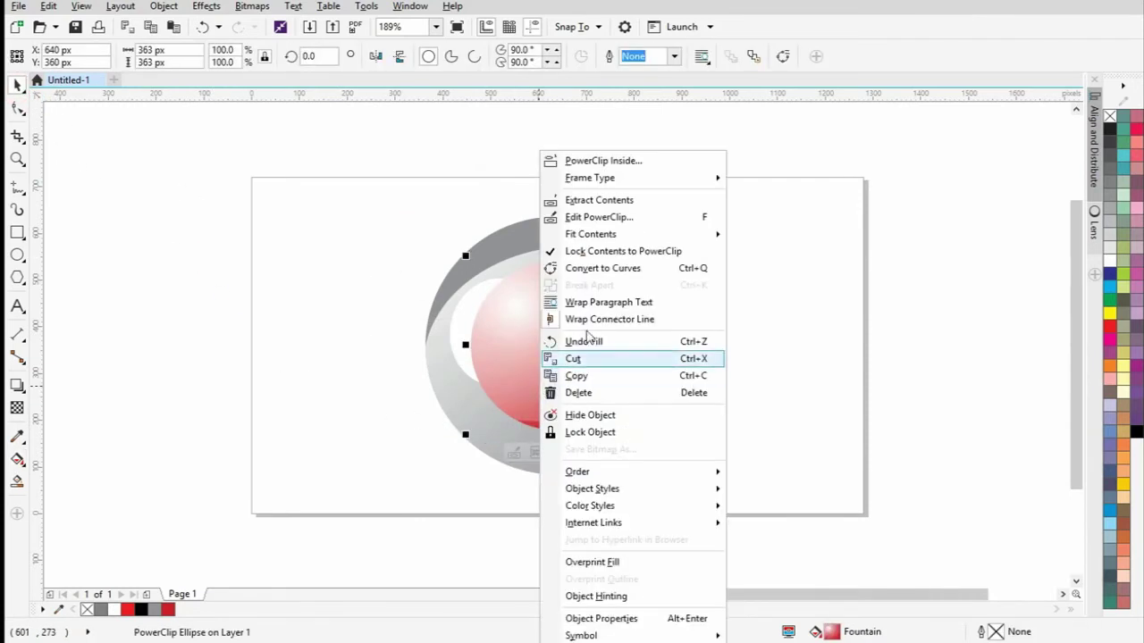
click(613, 200)
click(331, 329)
- Shrink the transparent highlight ellipse to about 402 by 349 px and PowerClip it back inside the red circle
click(452, 347)
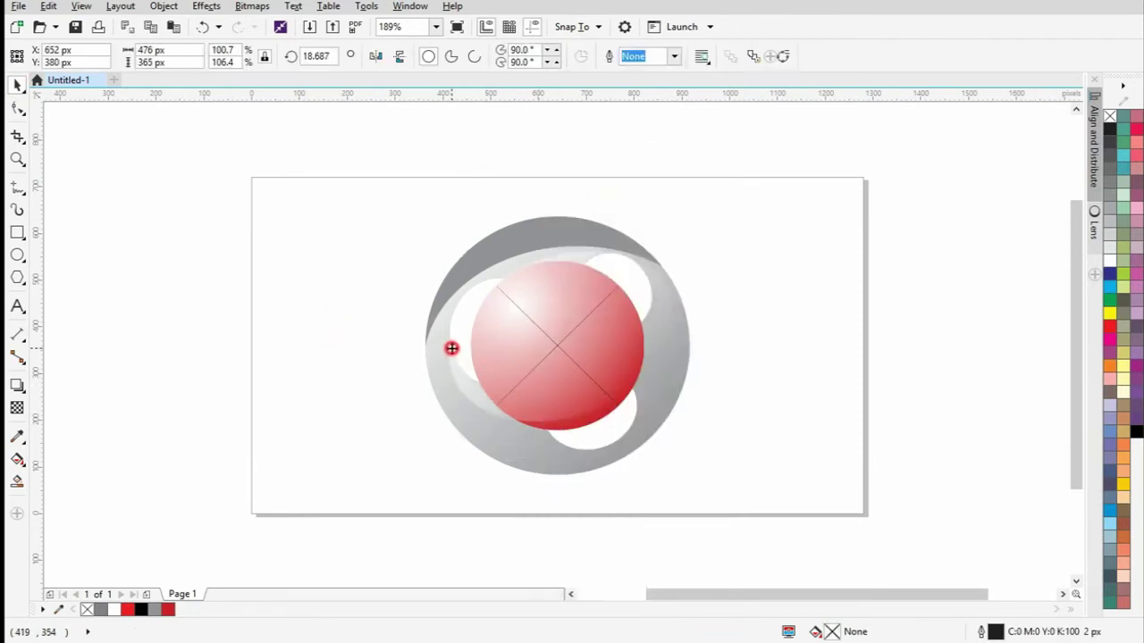
drag(442, 427, 447, 420)
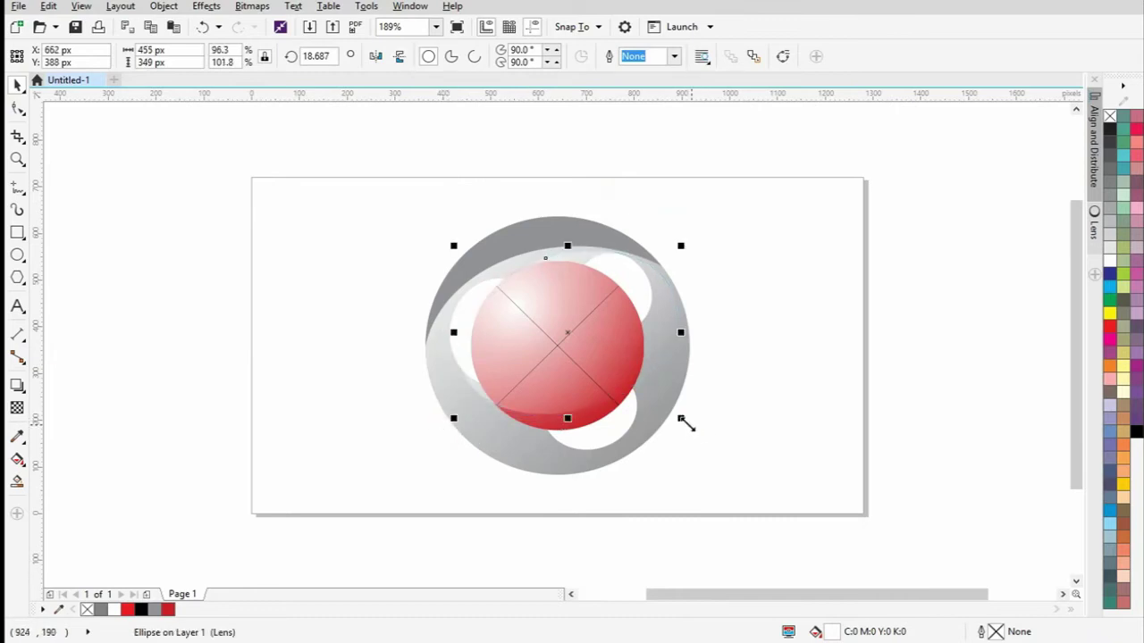
drag(683, 330, 662, 349)
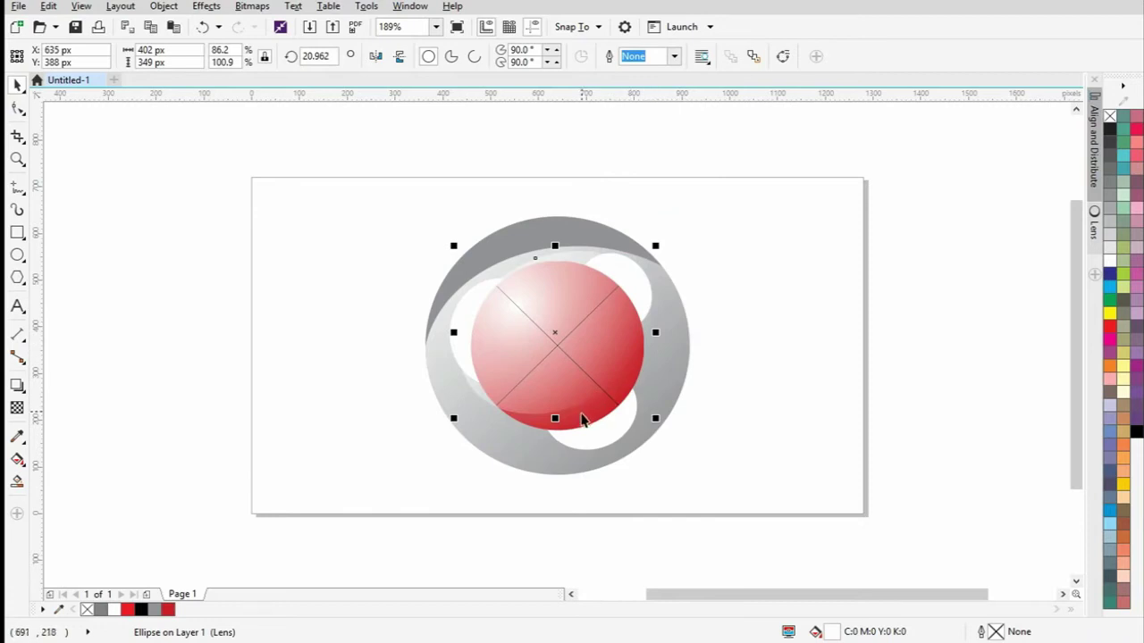
click(579, 416)
click(845, 311)
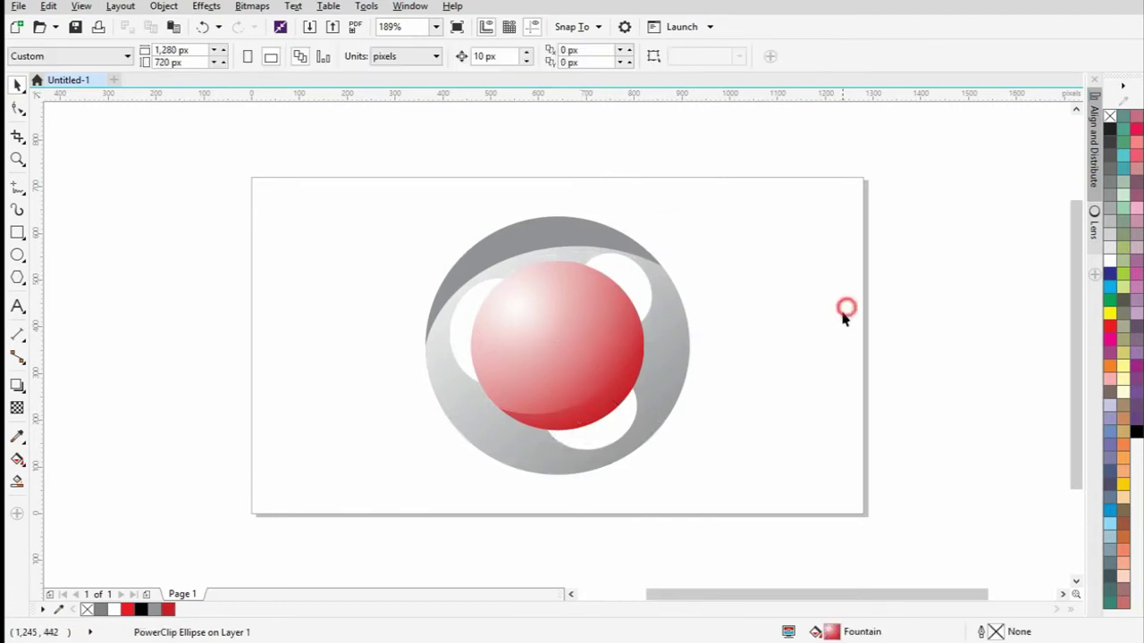
- Send the red sphere to the back, behind the grey shape with the three holes
click(588, 348)
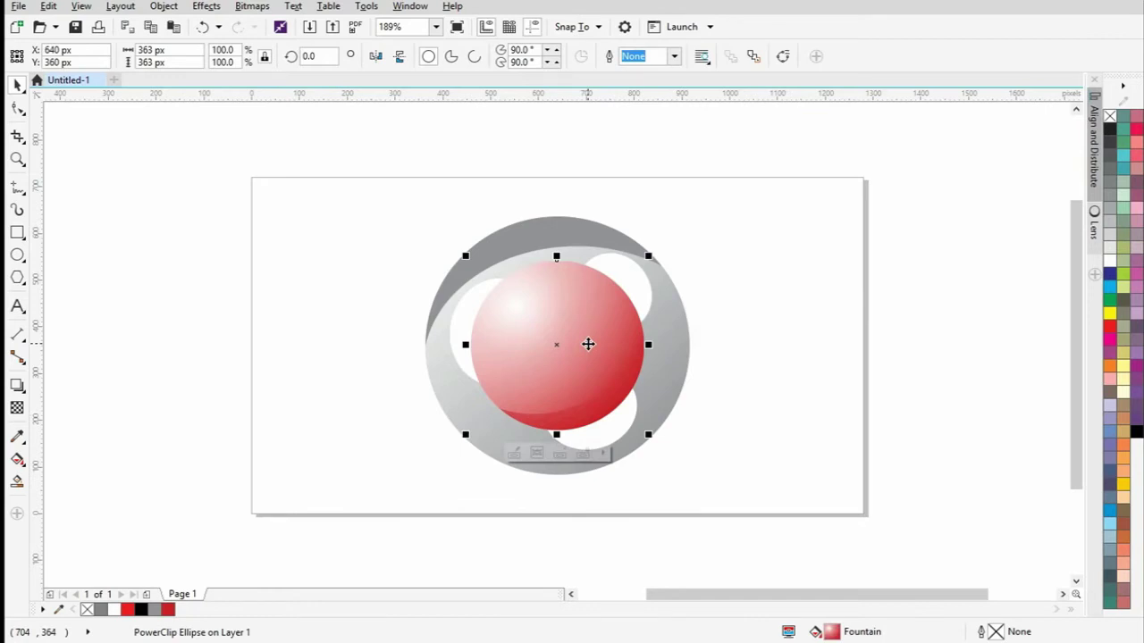
key(shift+Page_Down)
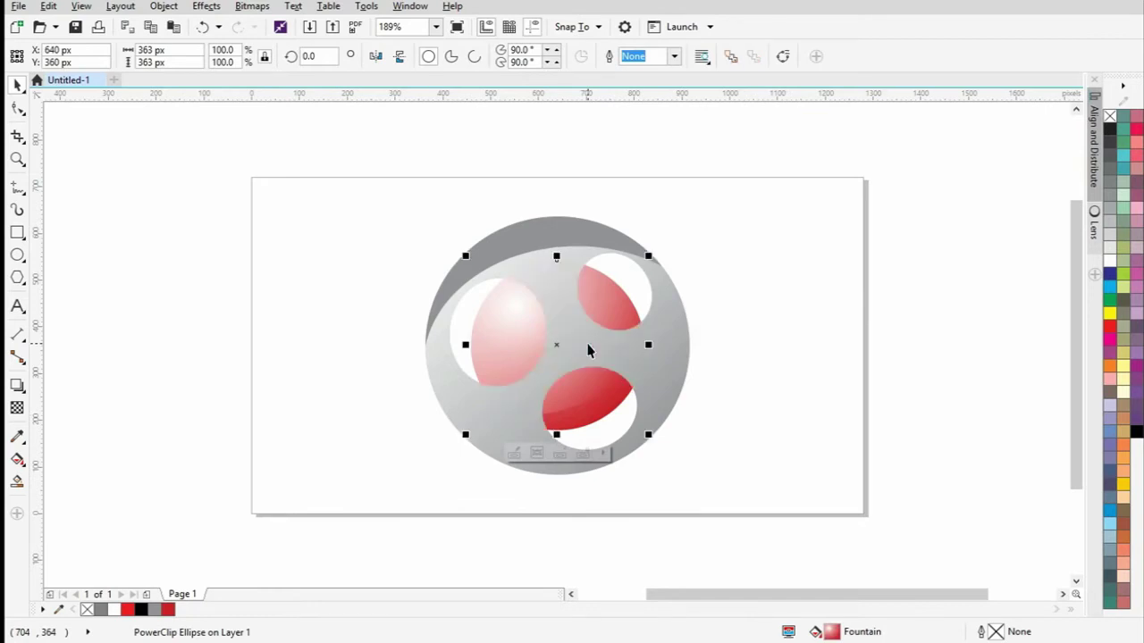
click(774, 344)
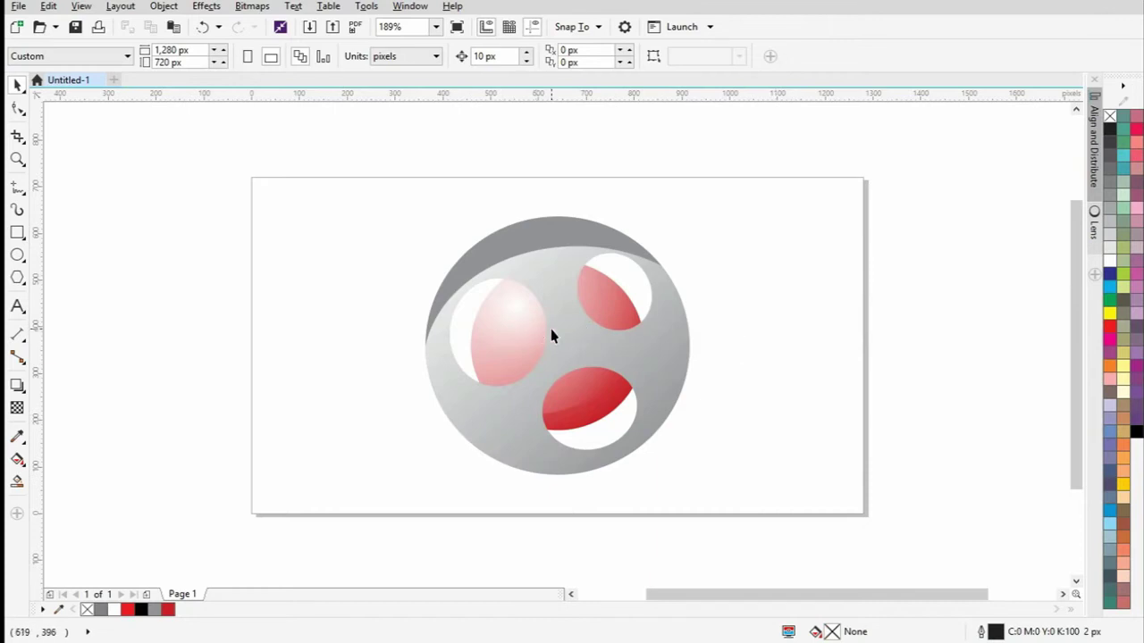
- Draw an ellipse about 260 by 160 px across the upper part of the large hole at the grey shape's upper left
click(17, 255)
drag(446, 280, 560, 350)
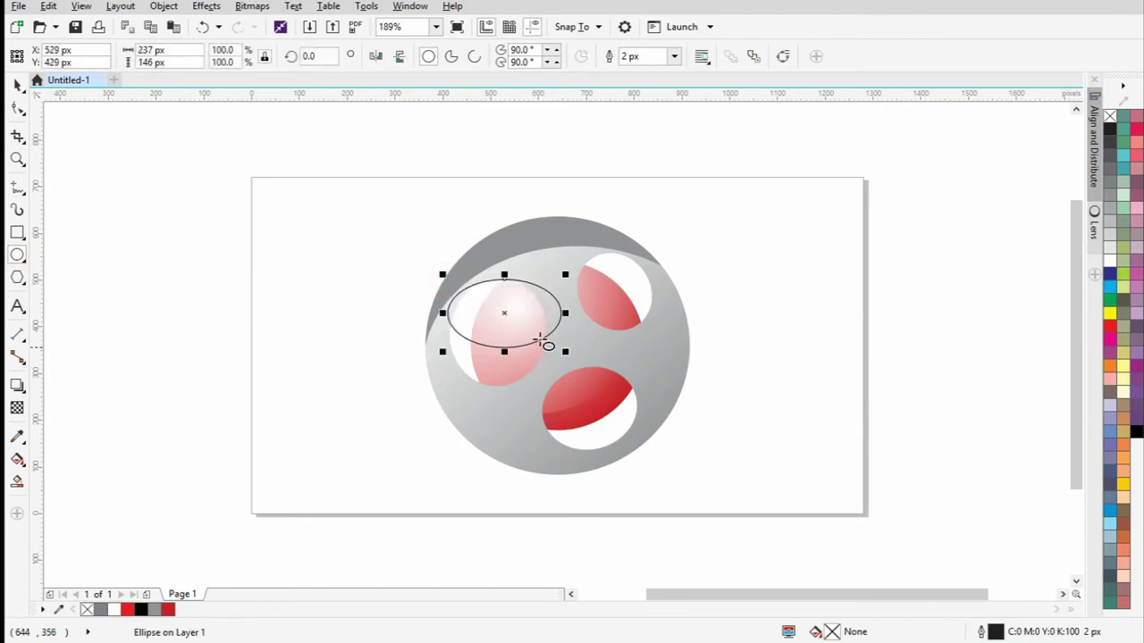
click(17, 85)
drag(504, 312, 498, 304)
drag(560, 344, 572, 351)
drag(506, 306, 505, 305)
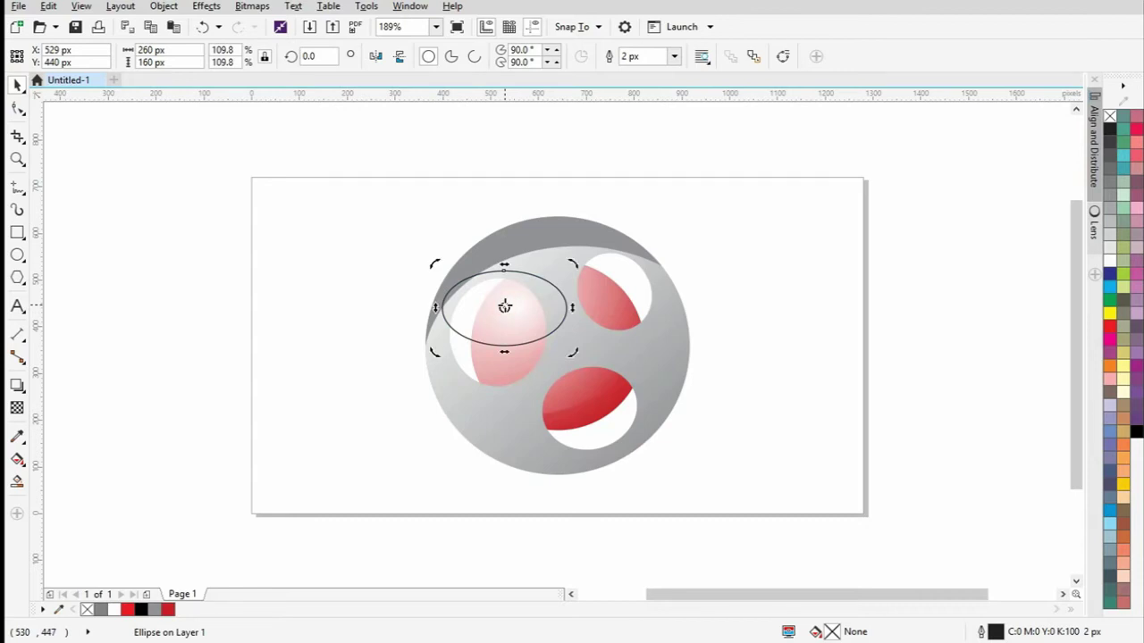
- Rotate the new outlined ellipse slightly clockwise, to an angle of about 351.8°
click(367, 288)
click(475, 281)
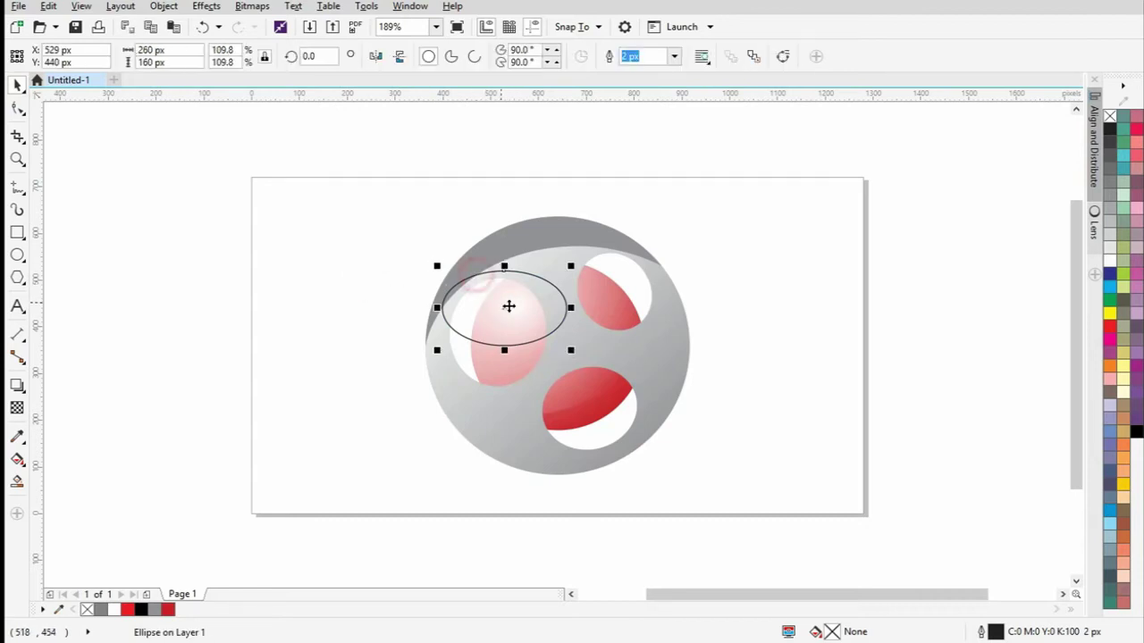
click(504, 310)
drag(571, 351, 568, 363)
click(304, 290)
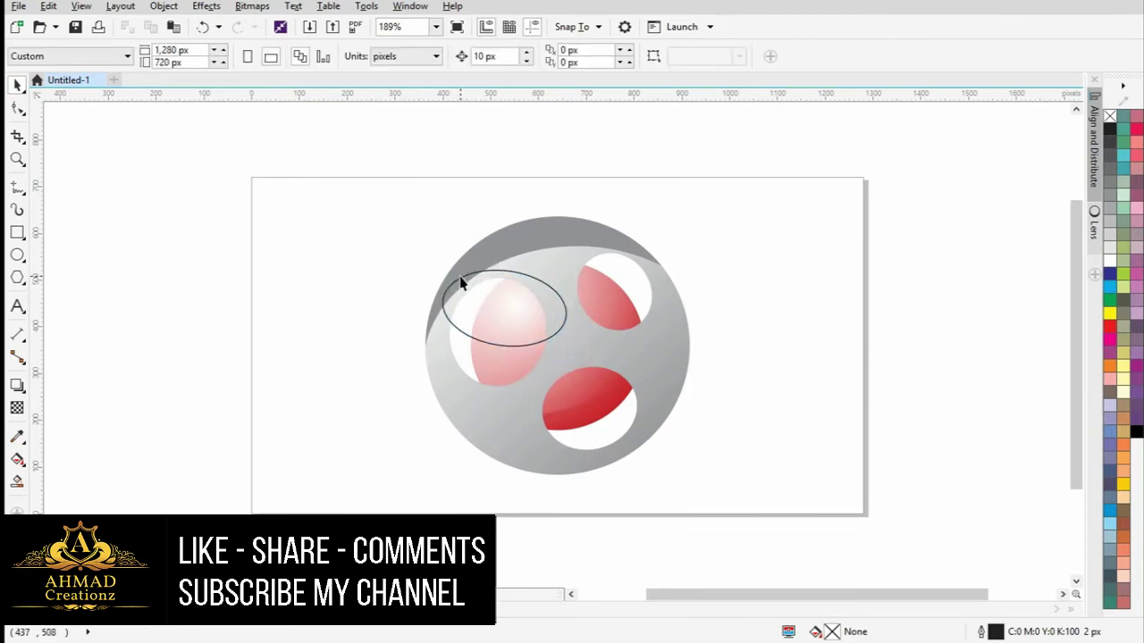
- Place a copy of the tilted outlined ellipse slightly below and to its right, centered at about X 560, Y 395 px
click(461, 282)
drag(503, 306, 519, 329)
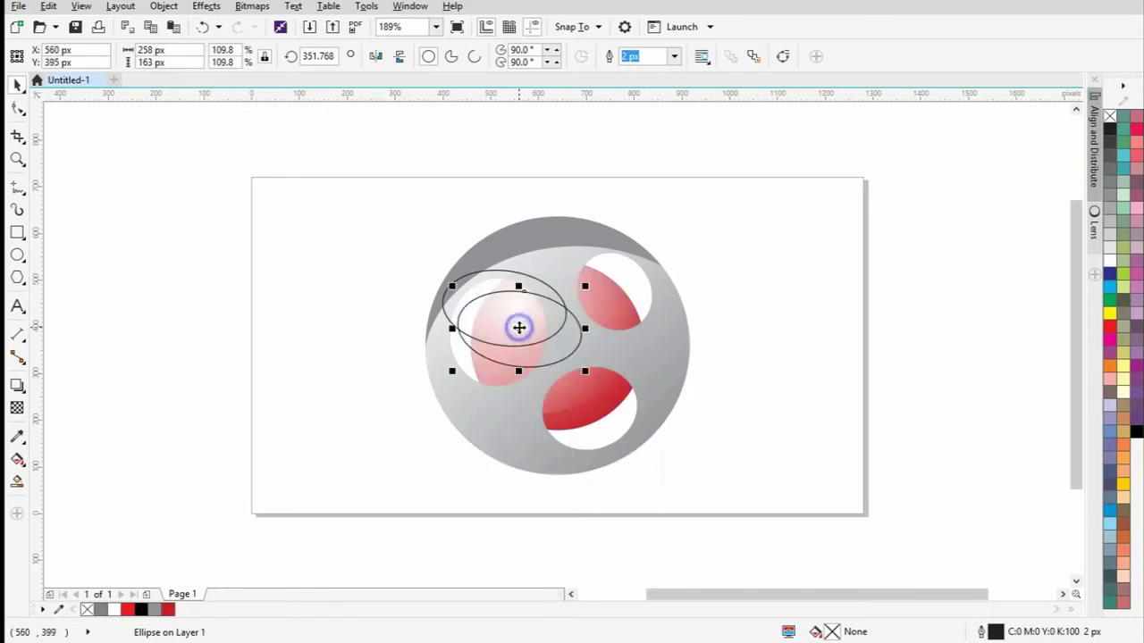
- Cut the lower tilted ellipse out of the upper one, leaving a crescent along the upper edge of the large hole
shift+click(502, 271)
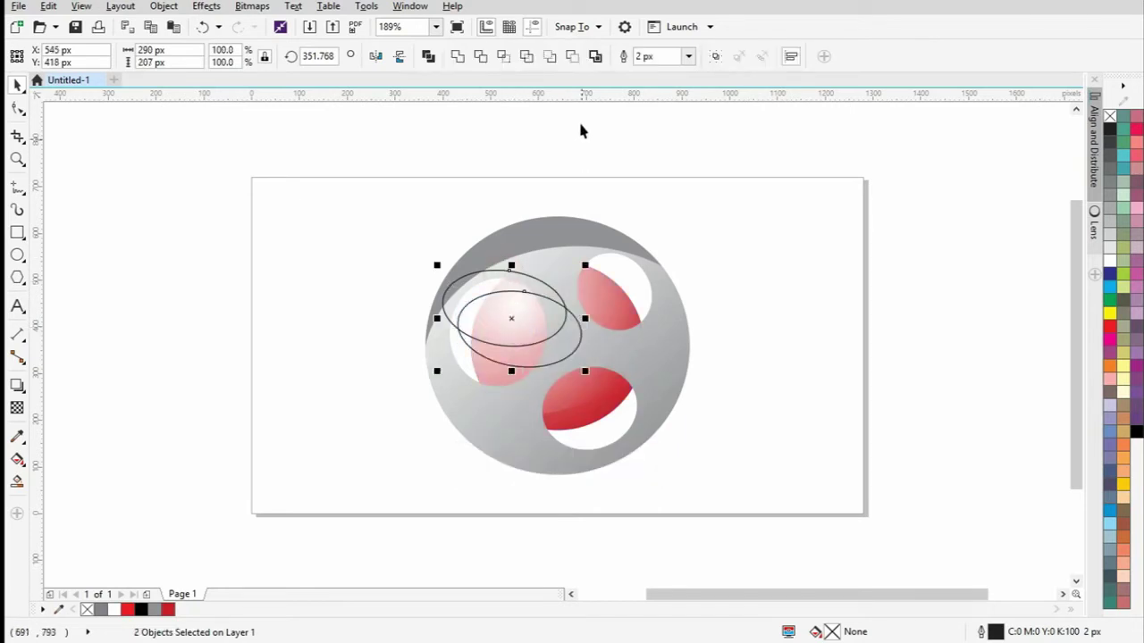
click(571, 57)
click(324, 246)
click(498, 295)
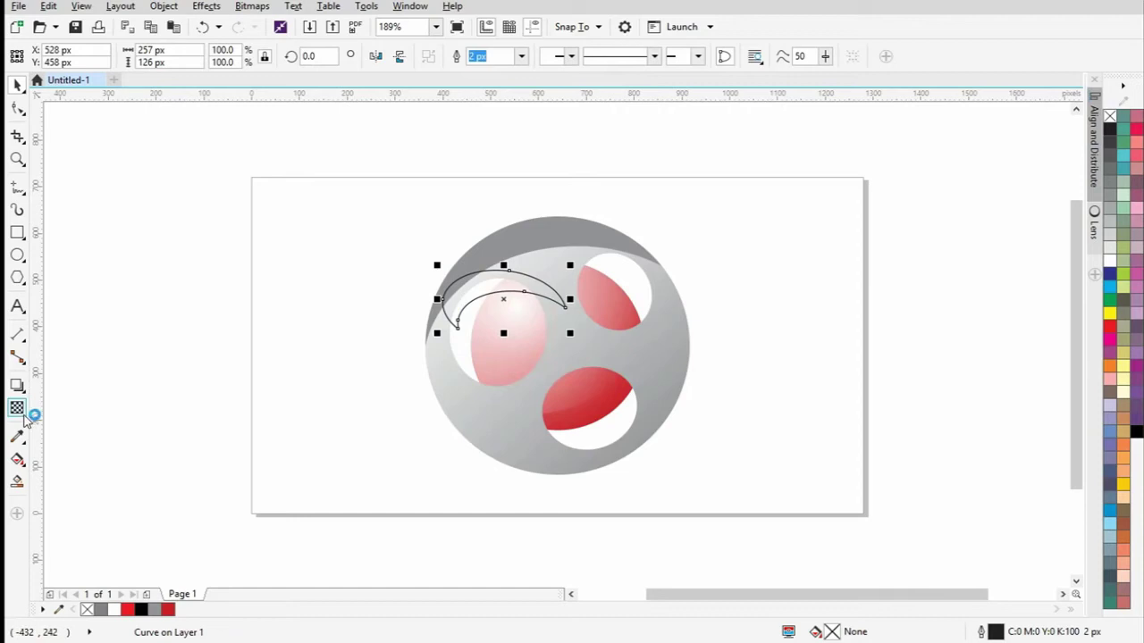
- Give the crescent a linear gradient fill from red at its left end to light grey at its right end, with the midpoint shifted left
click(17, 459)
drag(445, 287, 572, 301)
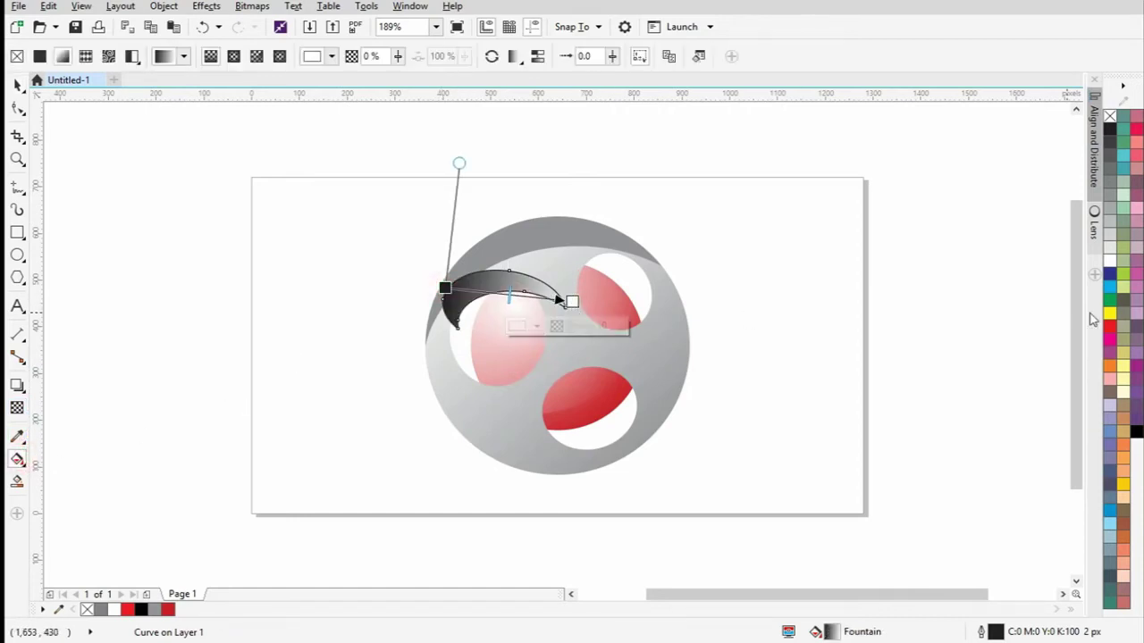
drag(1111, 334, 446, 289)
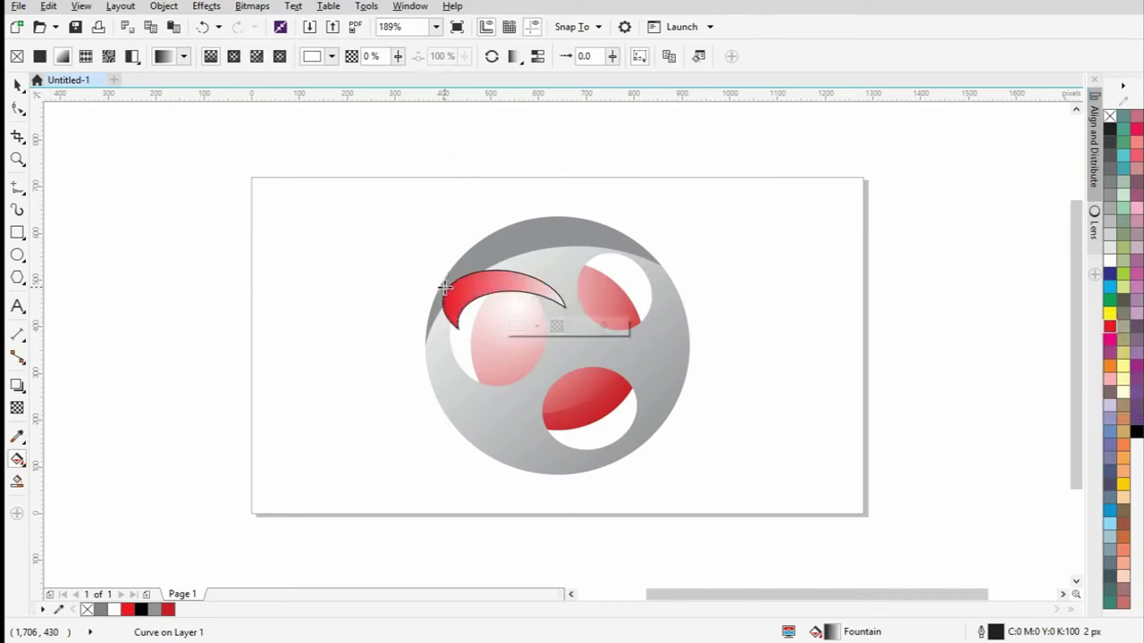
click(1111, 329)
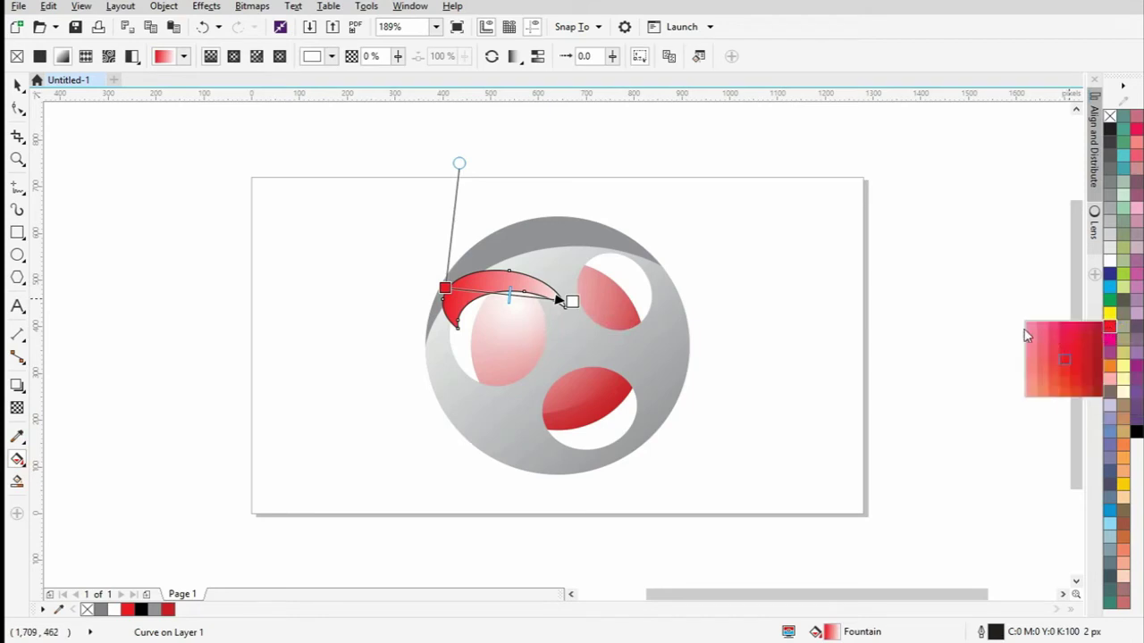
drag(1031, 326, 572, 302)
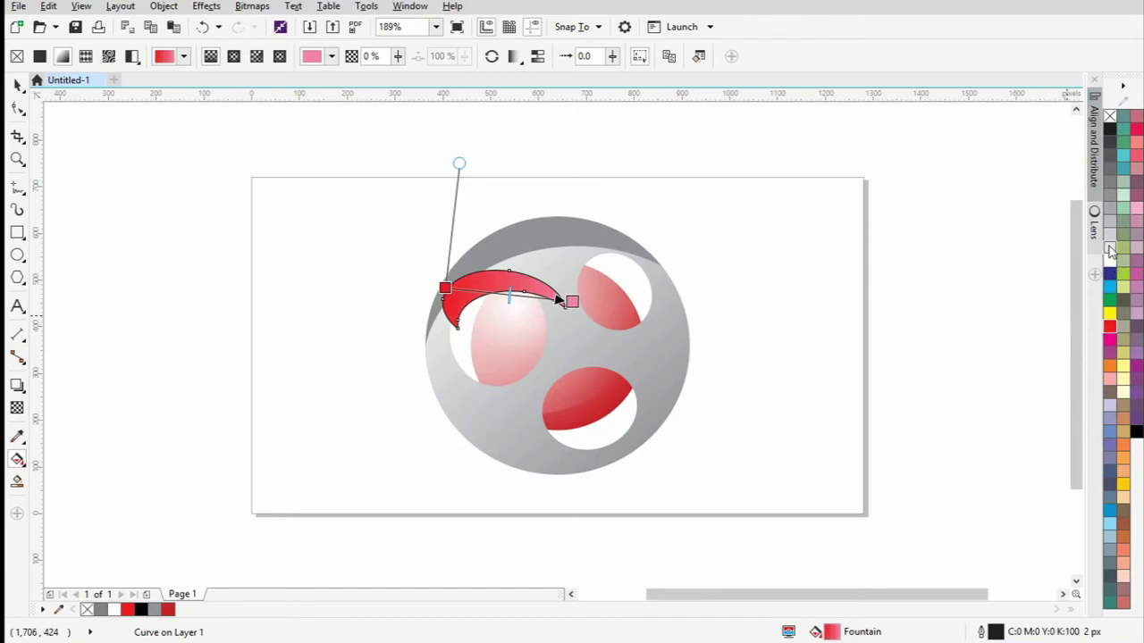
drag(1110, 251, 483, 298)
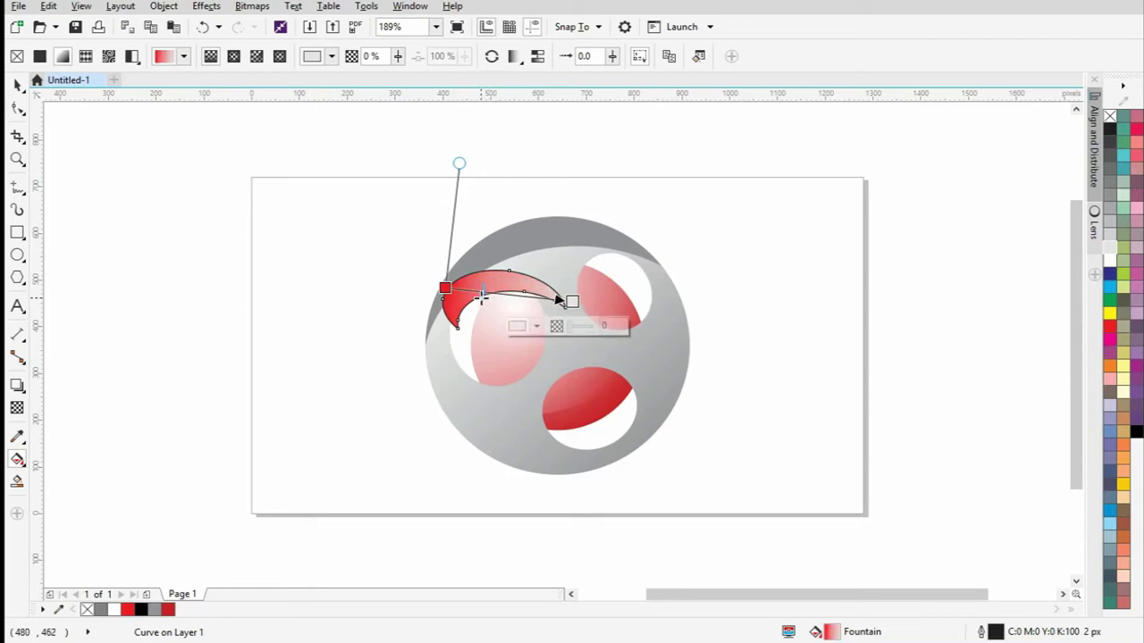
- Change the crescent gradient's starting colour to a crimson shade of red and remove the crescent's outline
click(1110, 329)
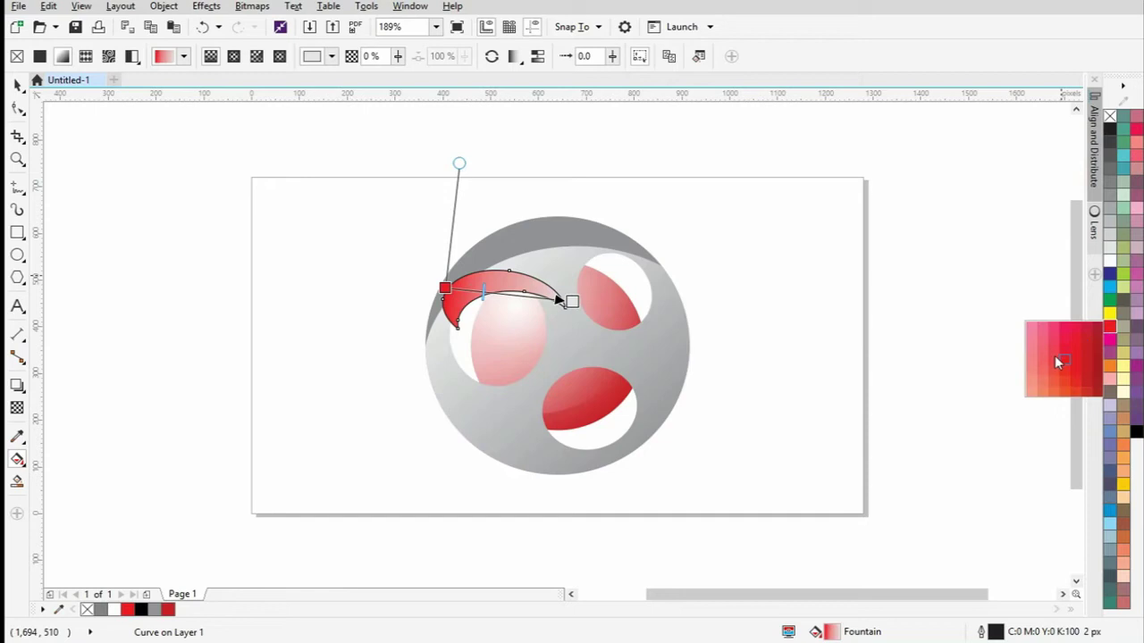
drag(1062, 346, 445, 286)
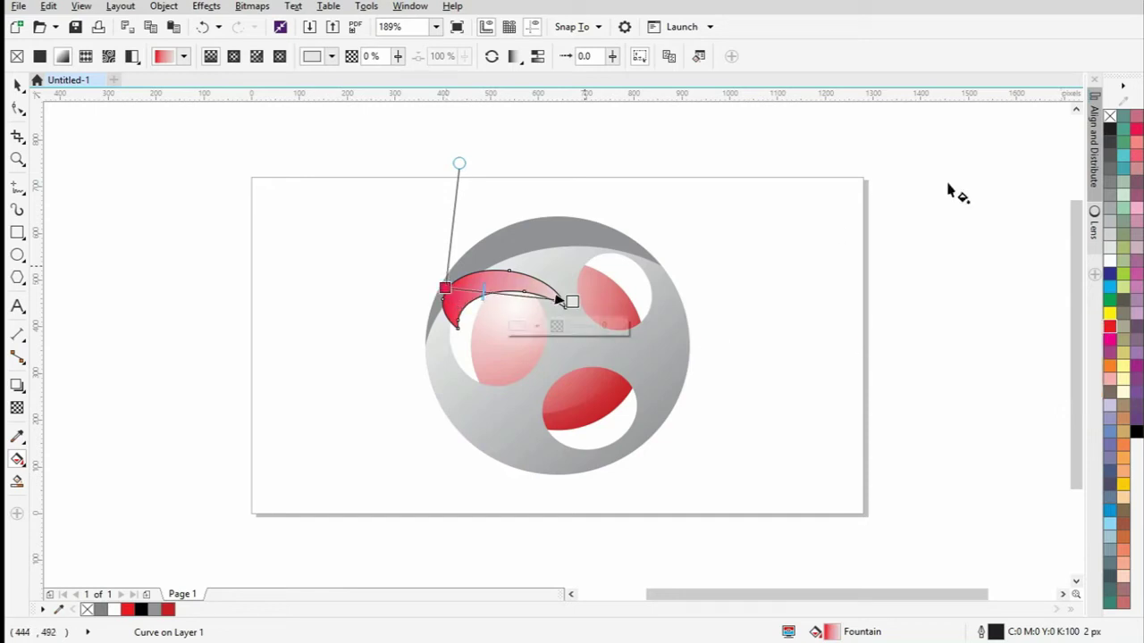
right_click(1108, 117)
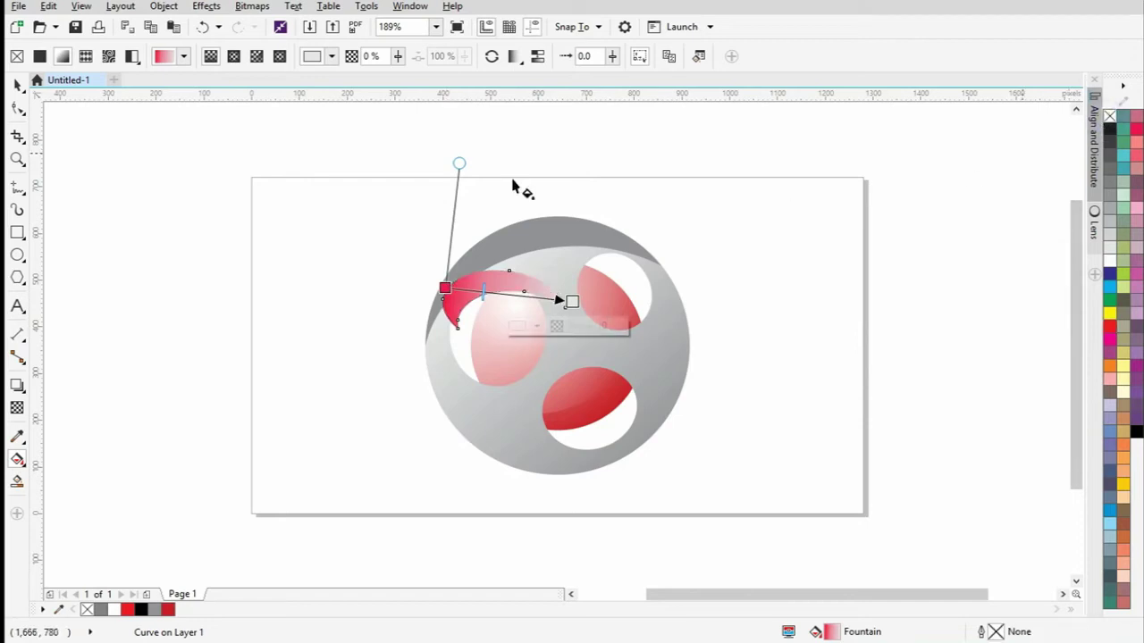
click(17, 85)
click(183, 276)
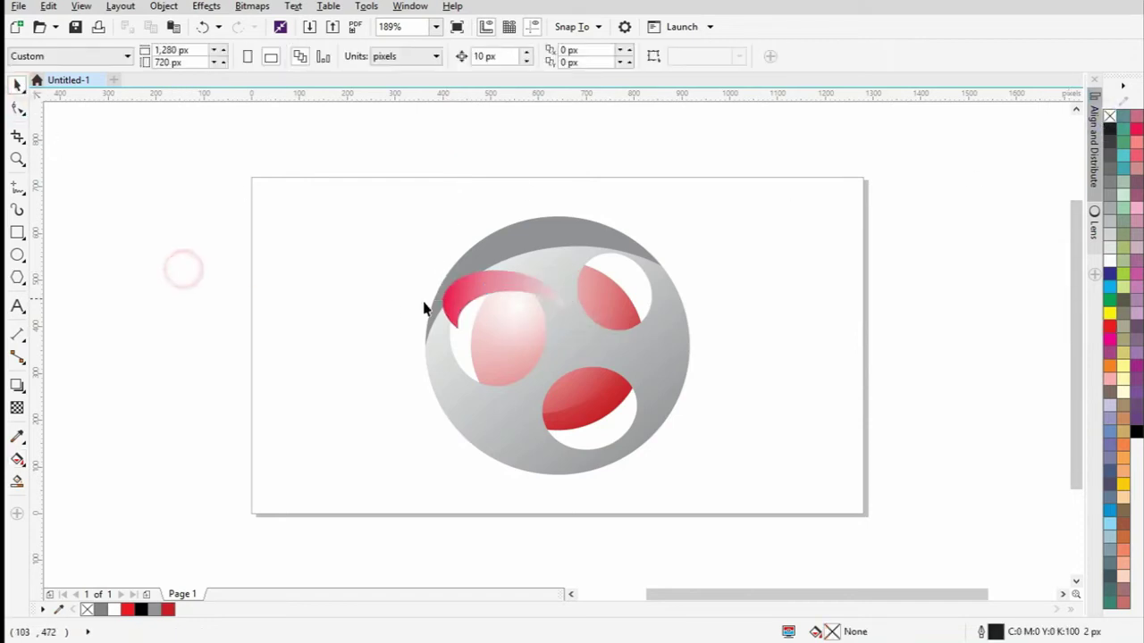
- Rotate the crescent clockwise to about 344.1° and place a copy over the upper-right hole at about X 801, Y 502 px
click(490, 298)
click(502, 297)
mouse_move(571, 335)
mouse_down()
mouse_move(569, 368)
mouse_move(569, 330)
mouse_up()
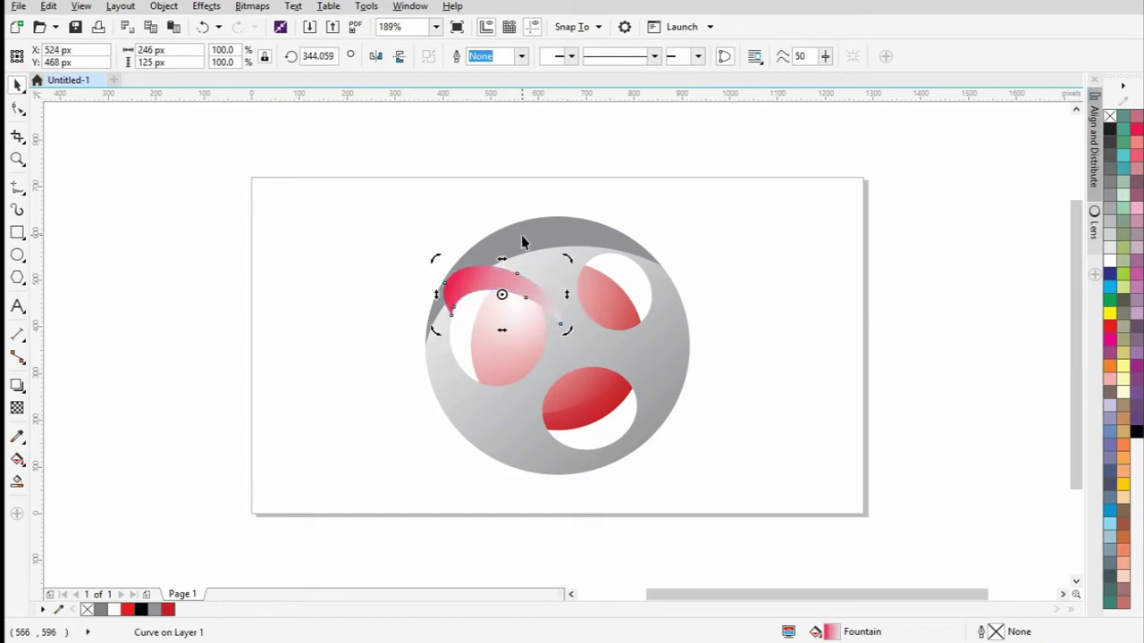
drag(501, 275, 637, 268)
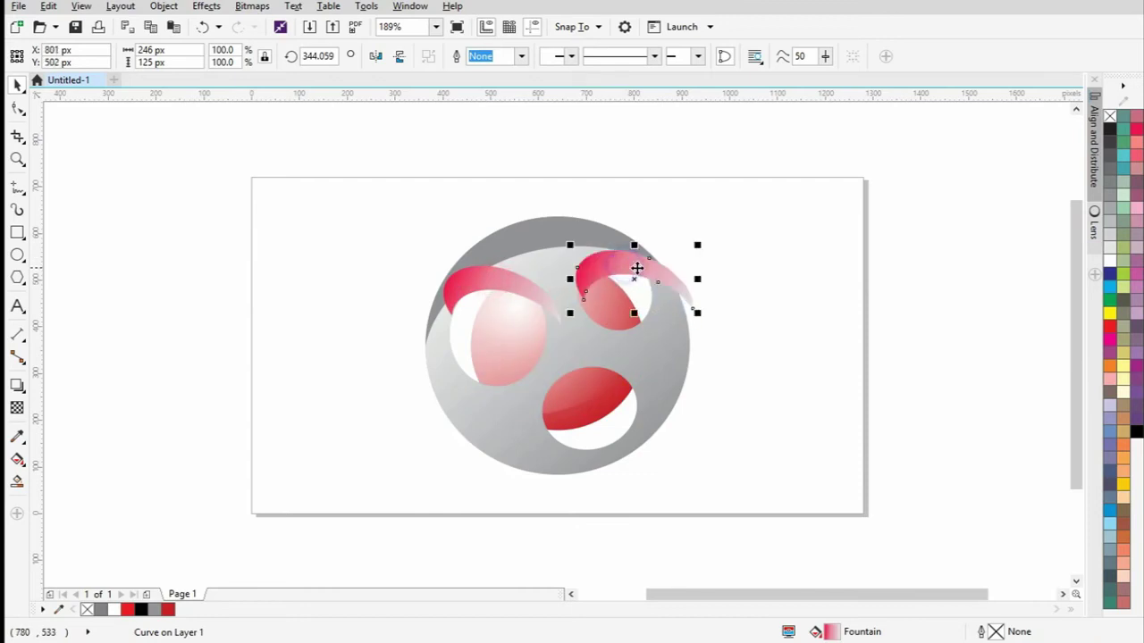
- Send the large hole's crescent backward, behind the grey shape, so that it shows only through the hole
click(473, 294)
key(ctrl+Page_Down)
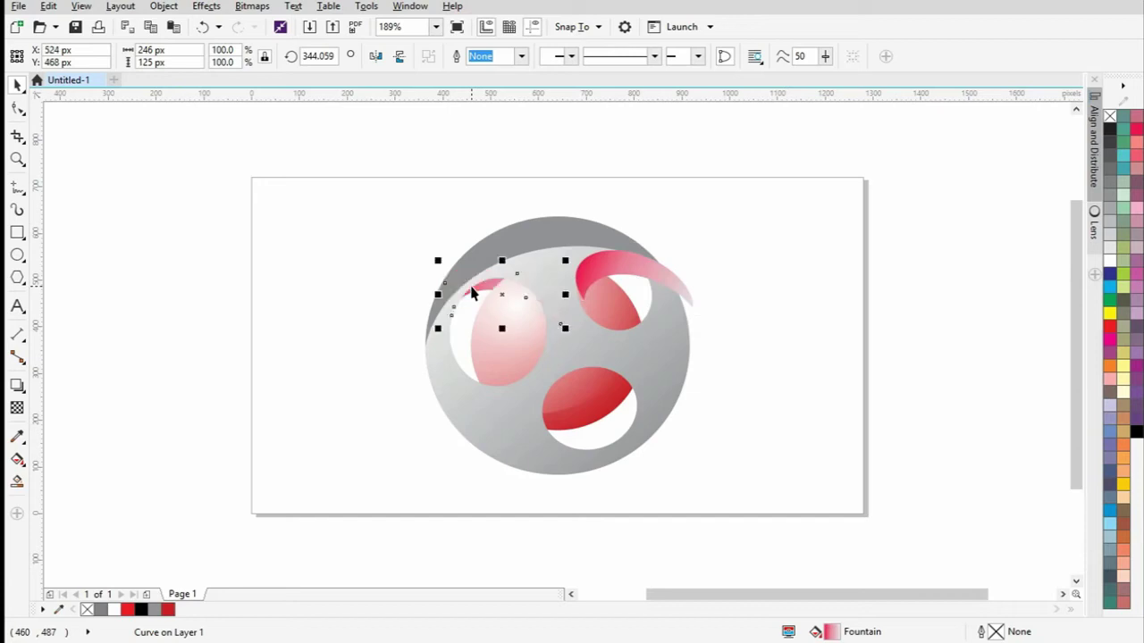
click(274, 306)
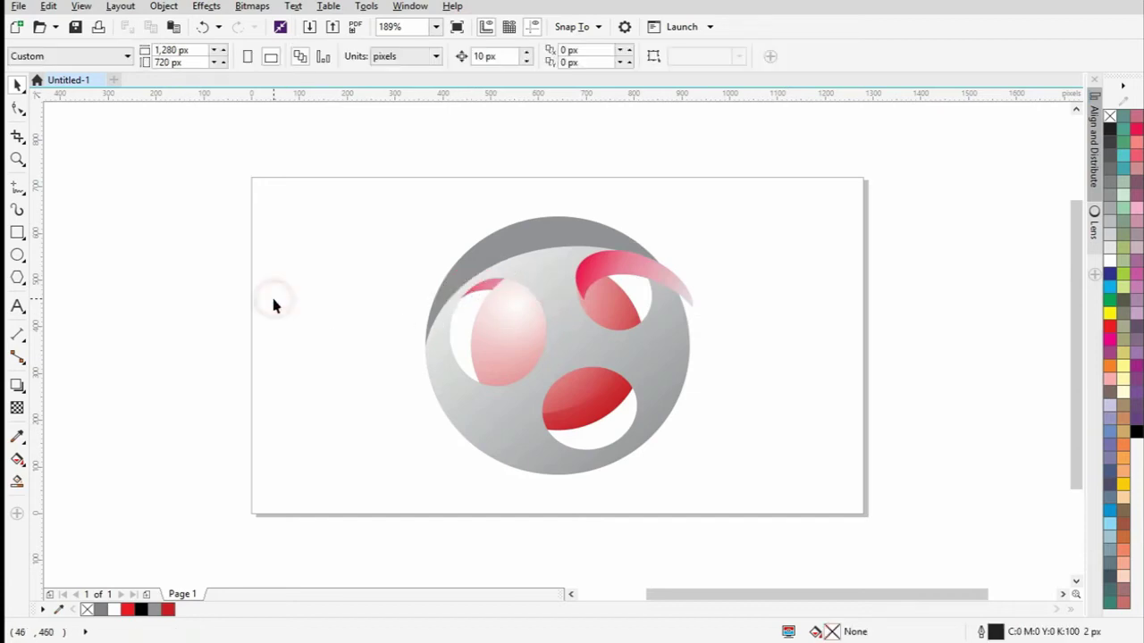
- Mirror the crescent at the upper-right hole horizontally and shift it left to about X 731, Y 502 px
click(623, 279)
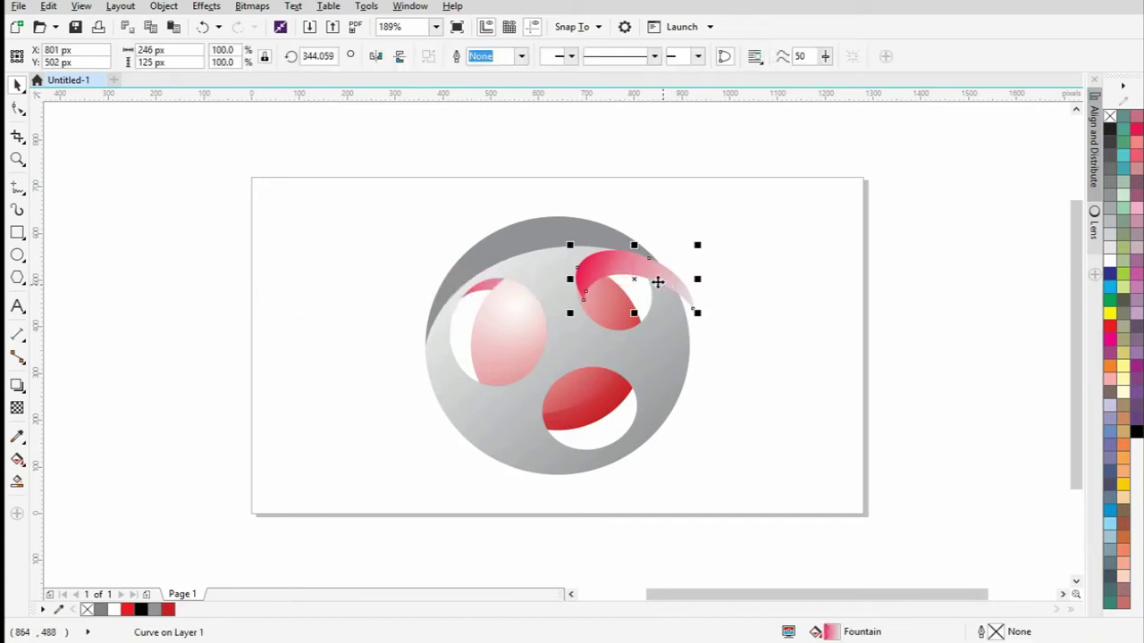
click(376, 56)
drag(656, 270, 606, 410)
key(ctrl+z)
- Place a copy of the mirrored crescent over the lower hole and send the upper-right one behind the grey shape
drag(602, 278, 592, 415)
key(ctrl+z)
key(ctrl+Page_Down)
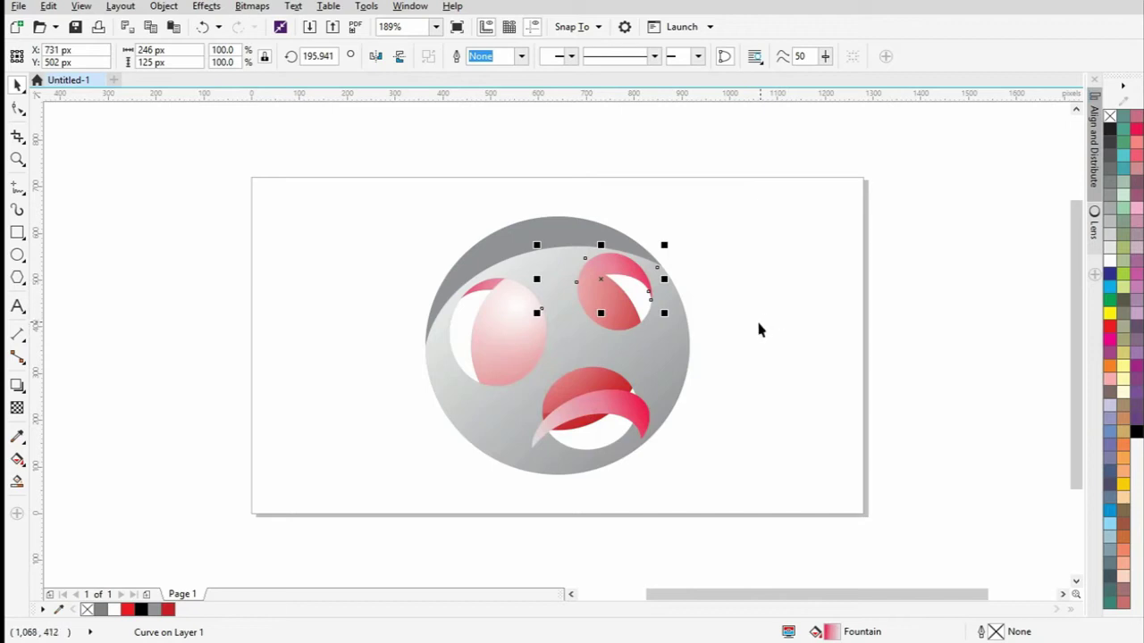
- Flip the lower hole's crescent vertically and fit it behind the grey shape along the hole's bottom edge, at about 183.2° and 107.8% scale
click(623, 413)
click(399, 55)
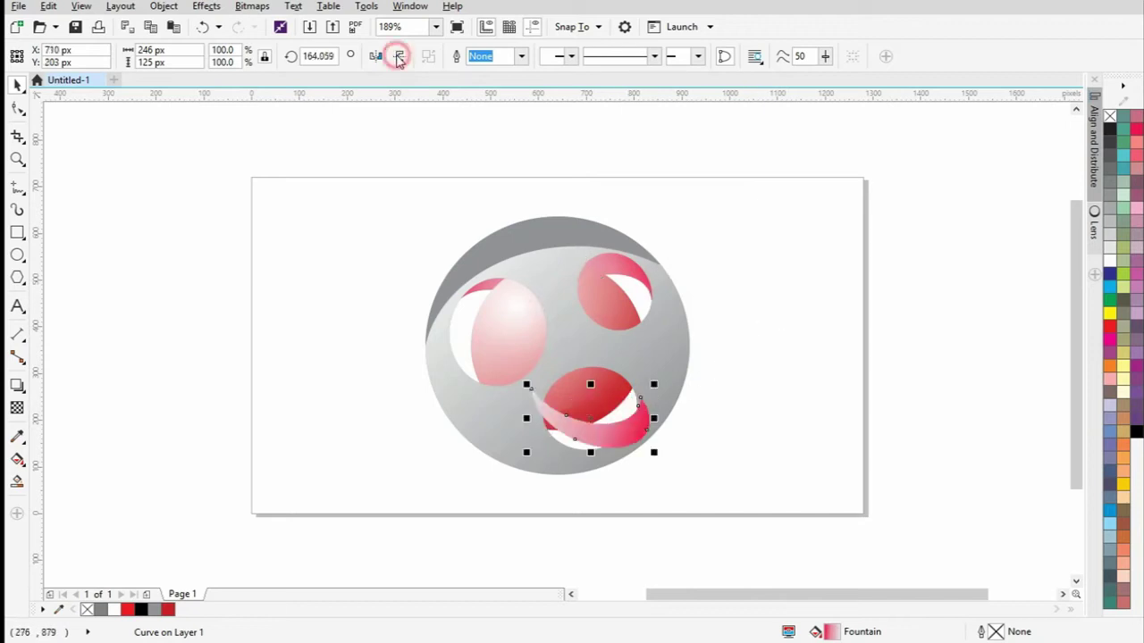
click(585, 421)
drag(658, 455, 628, 434)
drag(521, 453, 512, 459)
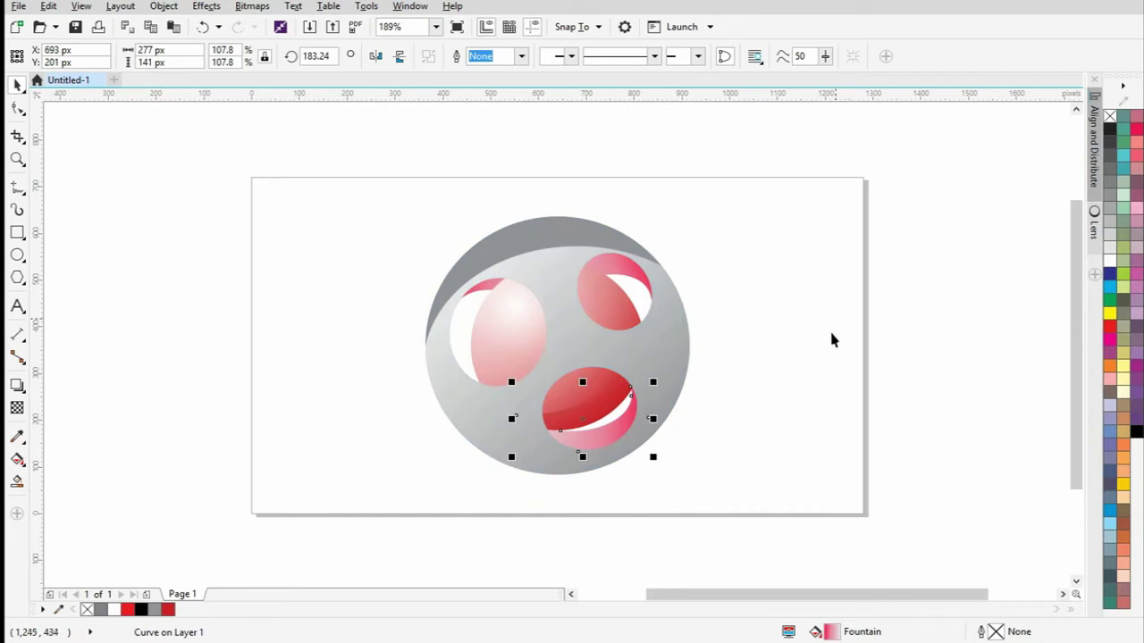
- Adjust the red sphere's radial gradient, moving its white centre up and left and pulling its red end inward
click(618, 303)
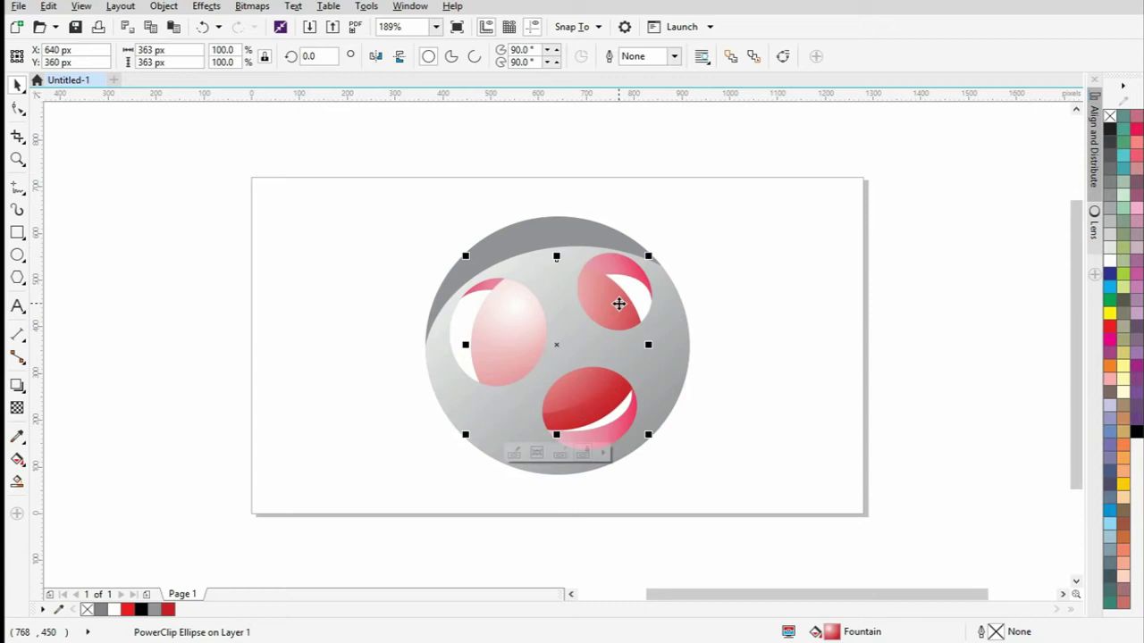
click(17, 460)
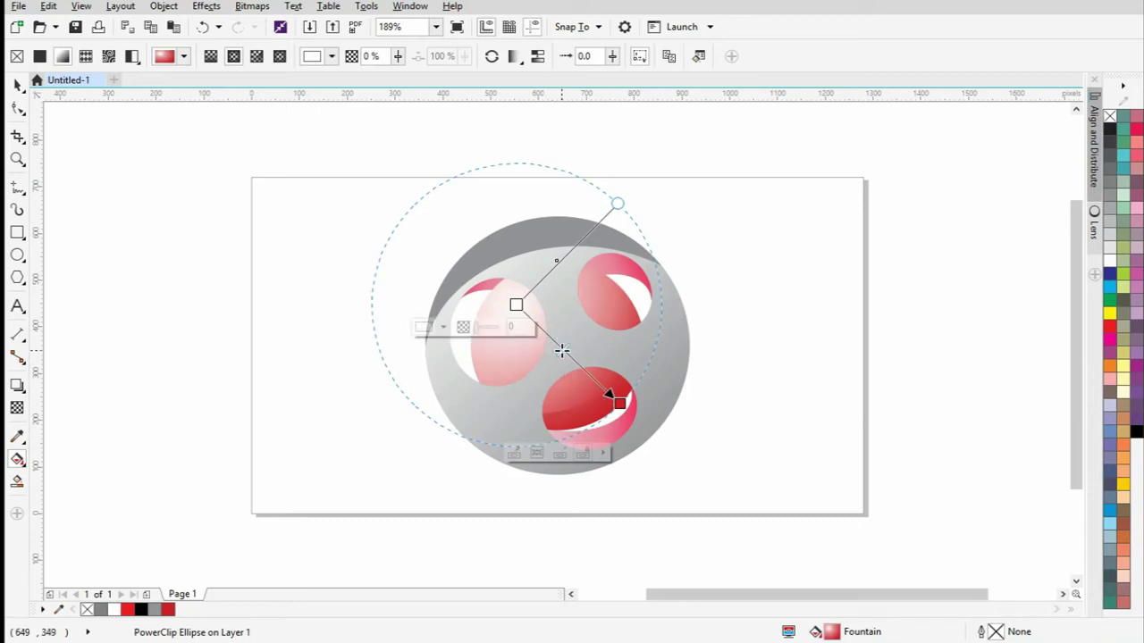
click(516, 305)
drag(505, 296, 471, 258)
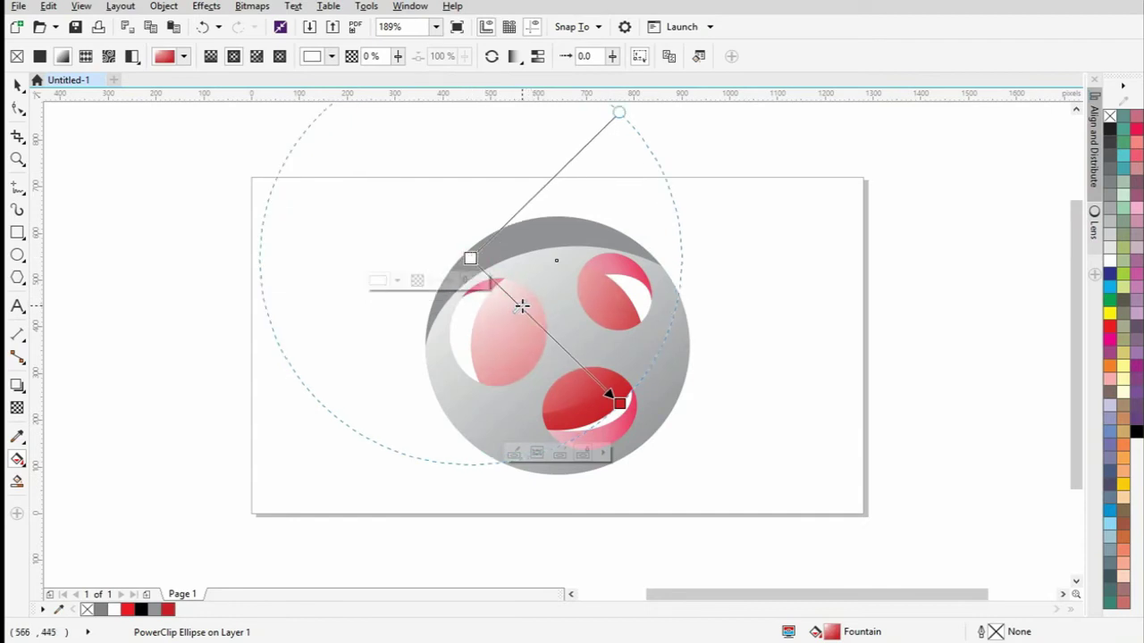
click(617, 403)
drag(616, 403, 594, 370)
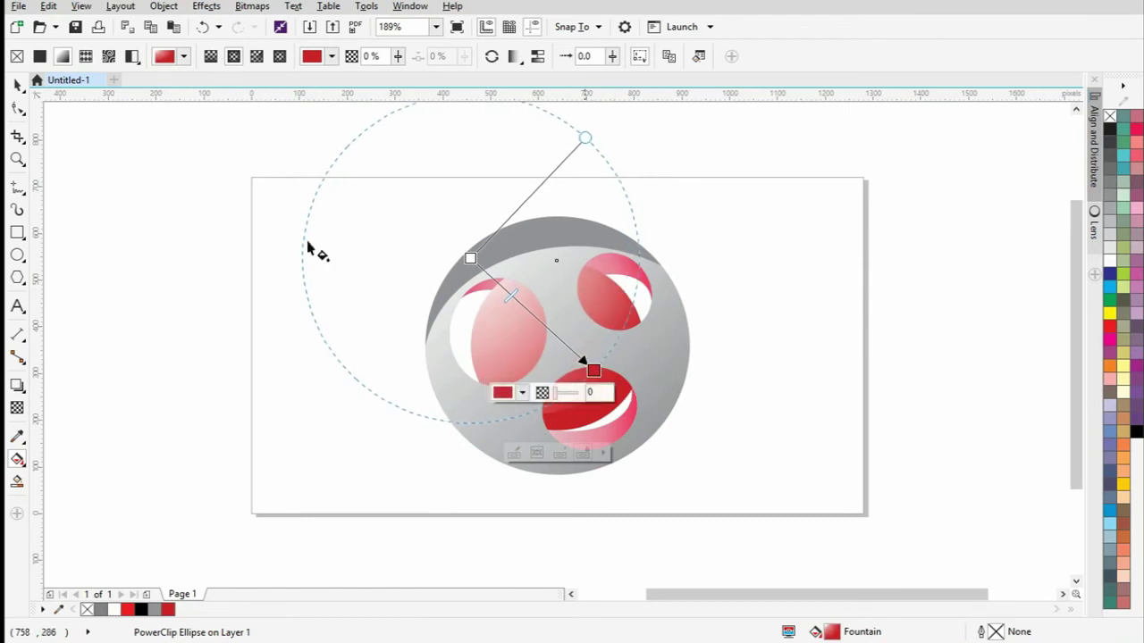
click(16, 84)
click(188, 199)
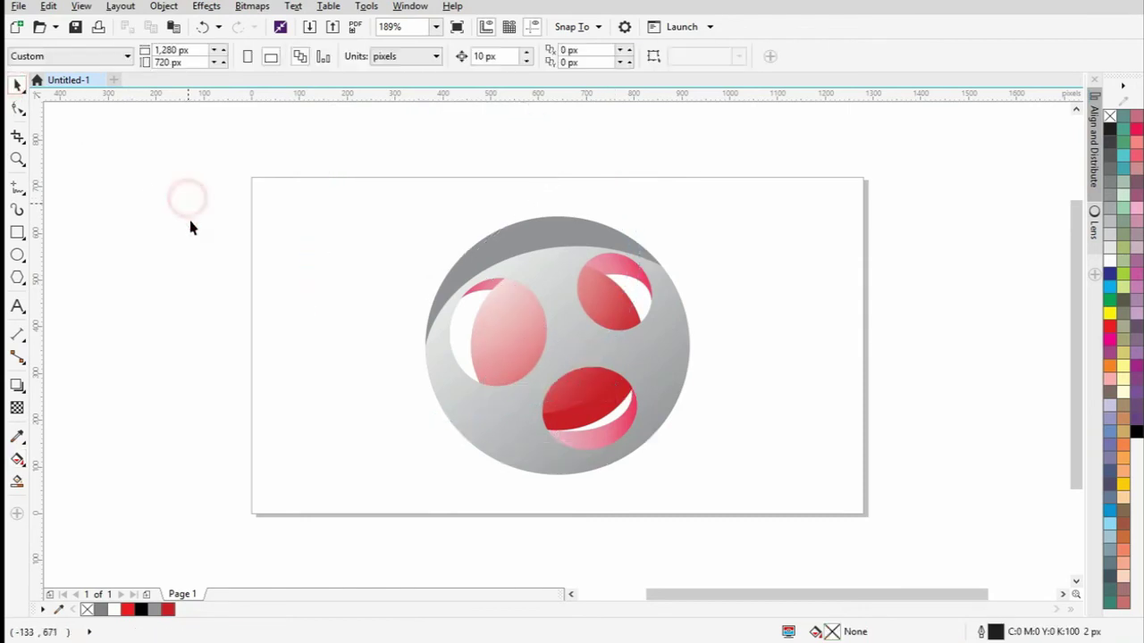
- Edit the grey shape's clipped contents and scale the transparent highlight ellipse down to about 555 by 441 px
click(475, 415)
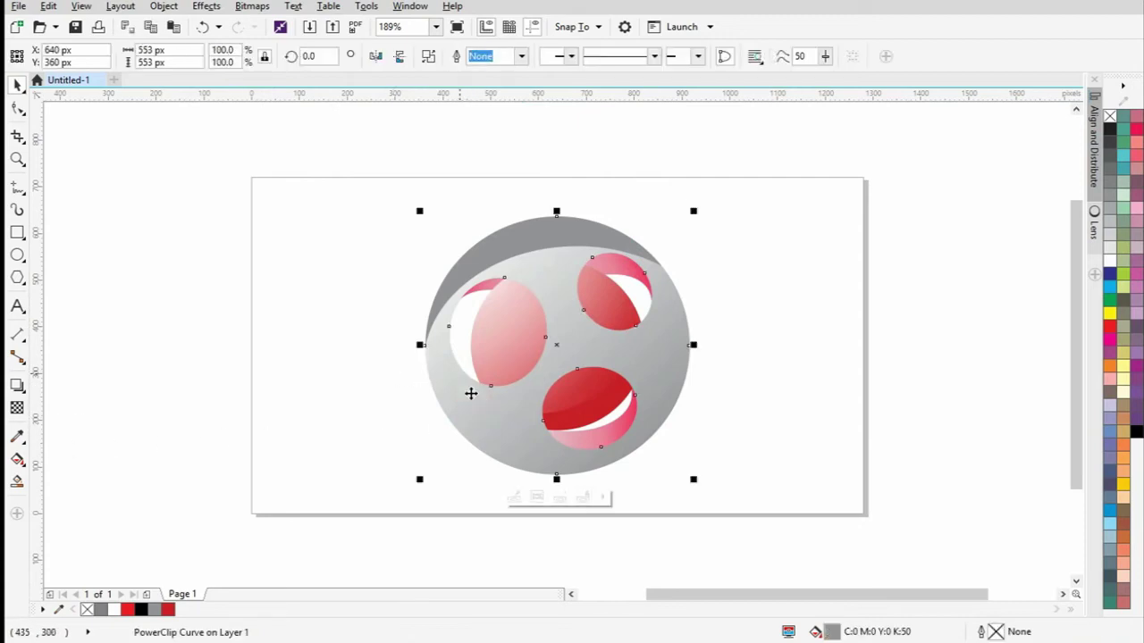
click(513, 498)
click(539, 266)
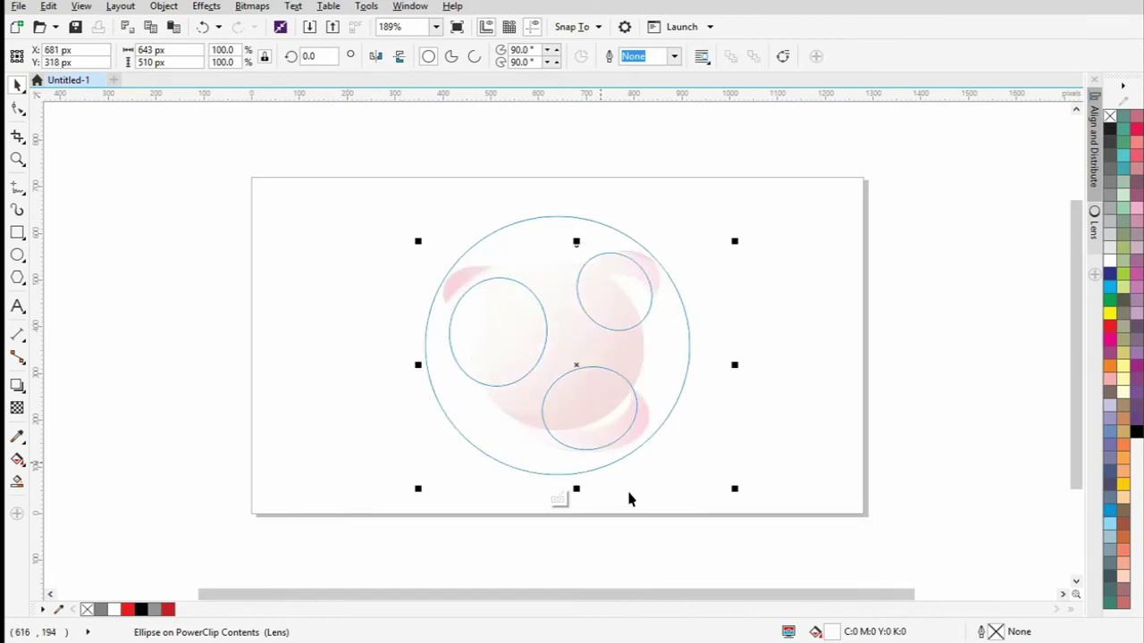
drag(738, 491, 704, 459)
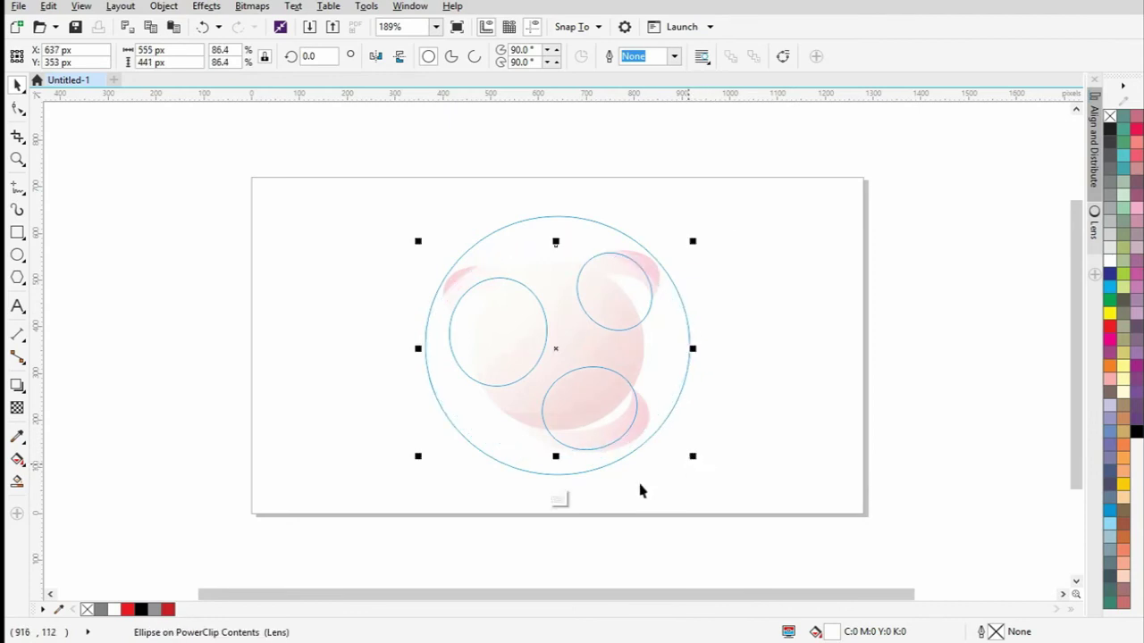
click(559, 500)
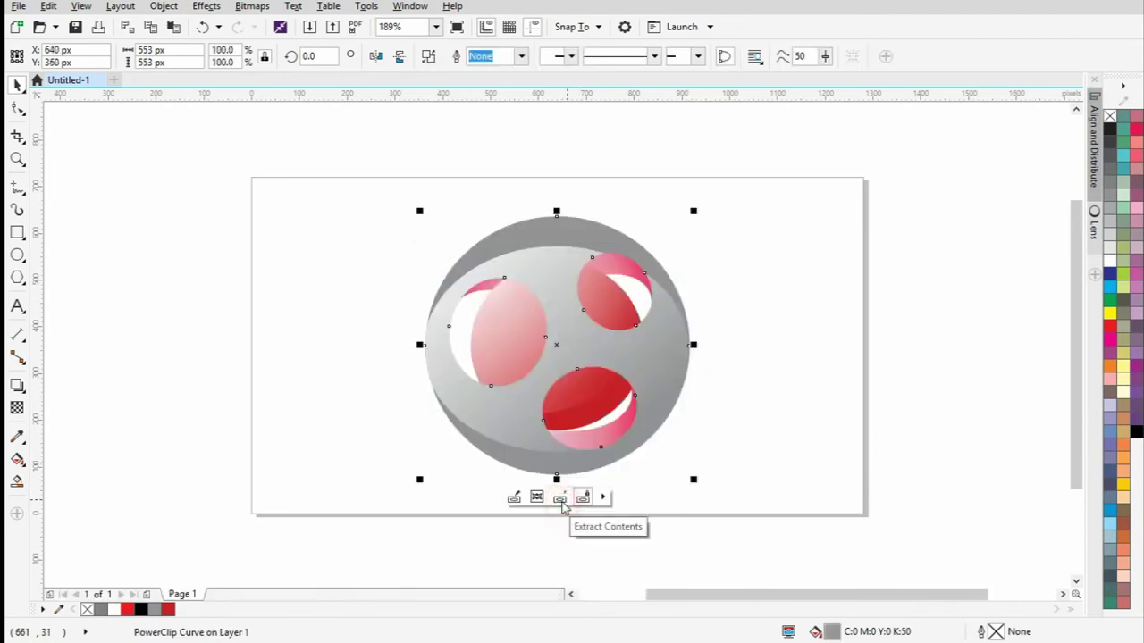
- Rotate the clipped highlight ellipse counter-clockwise to an angle of about 20.9°
ctrl+click(512, 434)
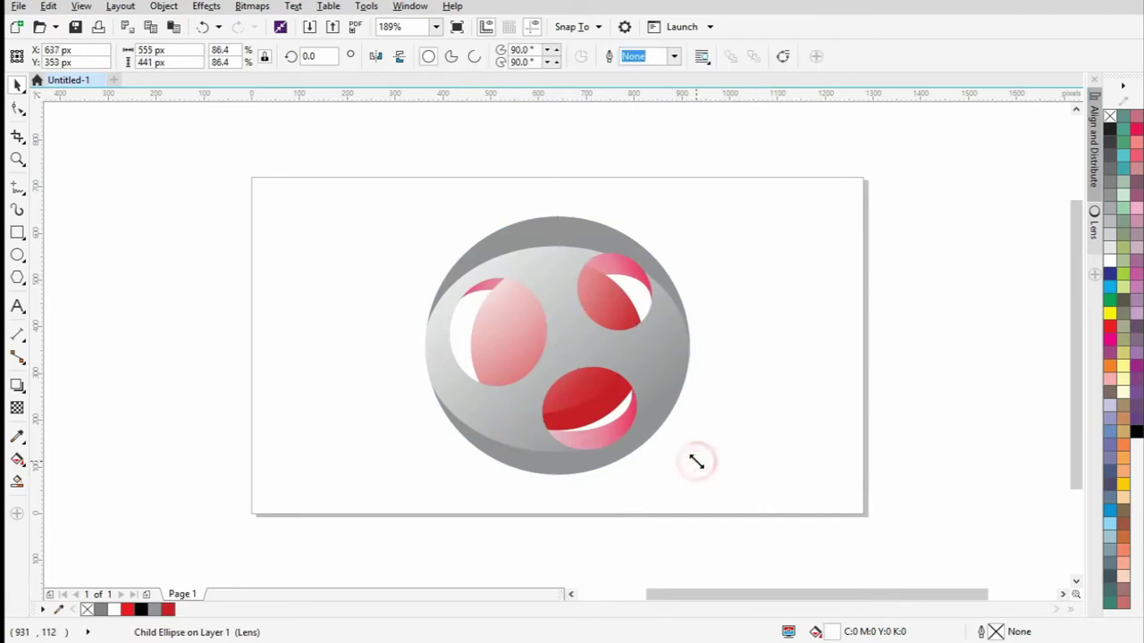
click(555, 349)
drag(694, 459, 715, 399)
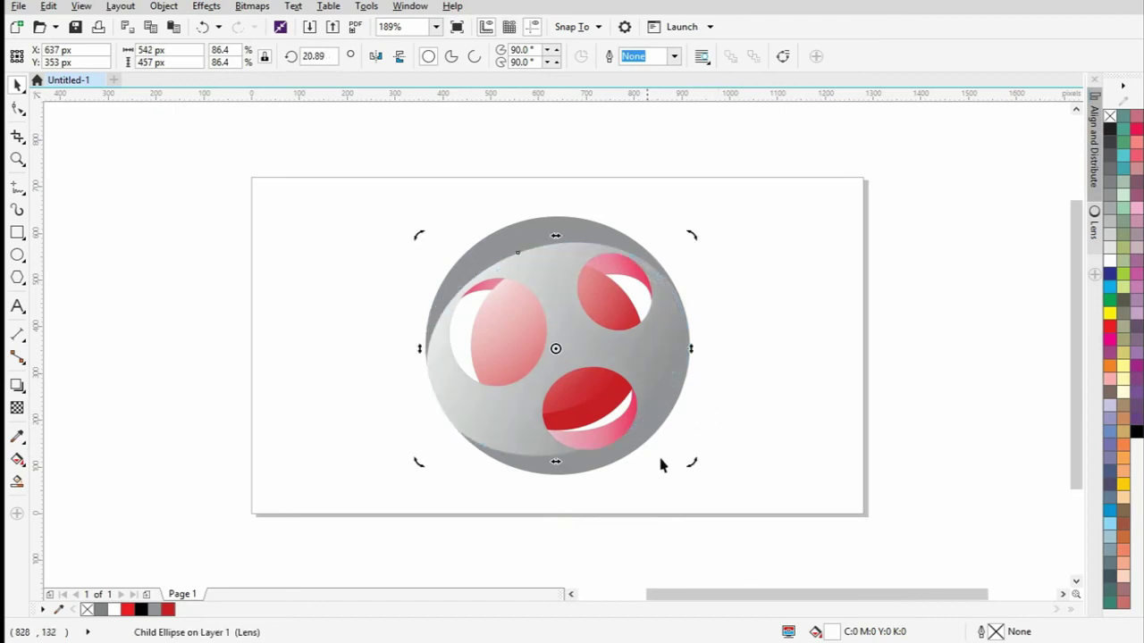
- Resize the rotated highlight ellipse to about 549 by 469 px so that it fits the grey sphere's lower-right edge
click(625, 358)
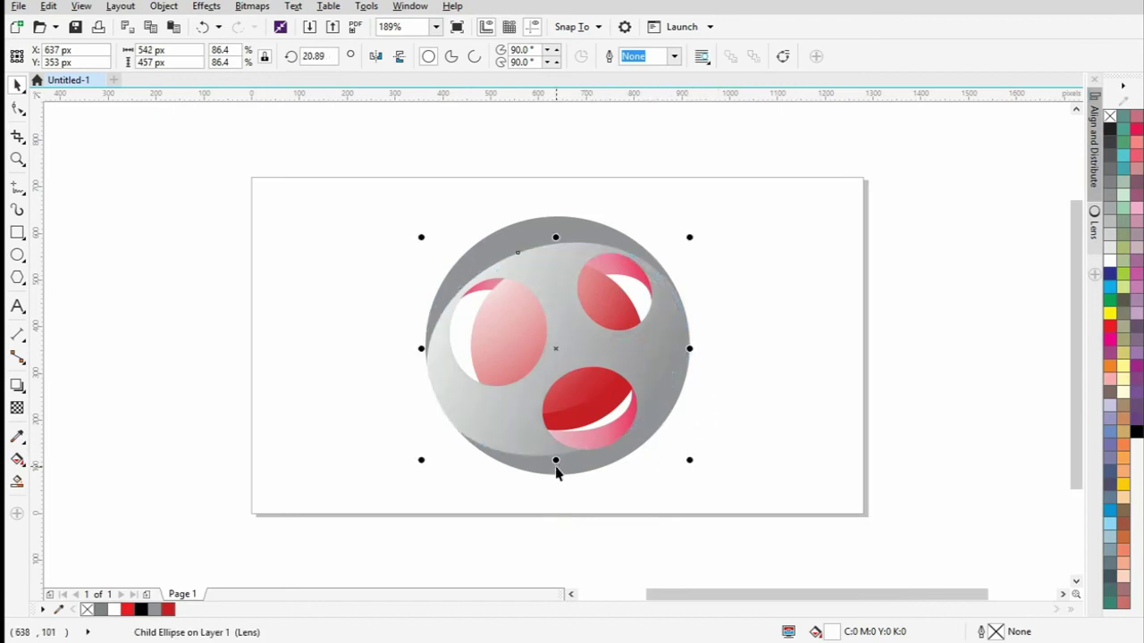
drag(556, 461, 557, 469)
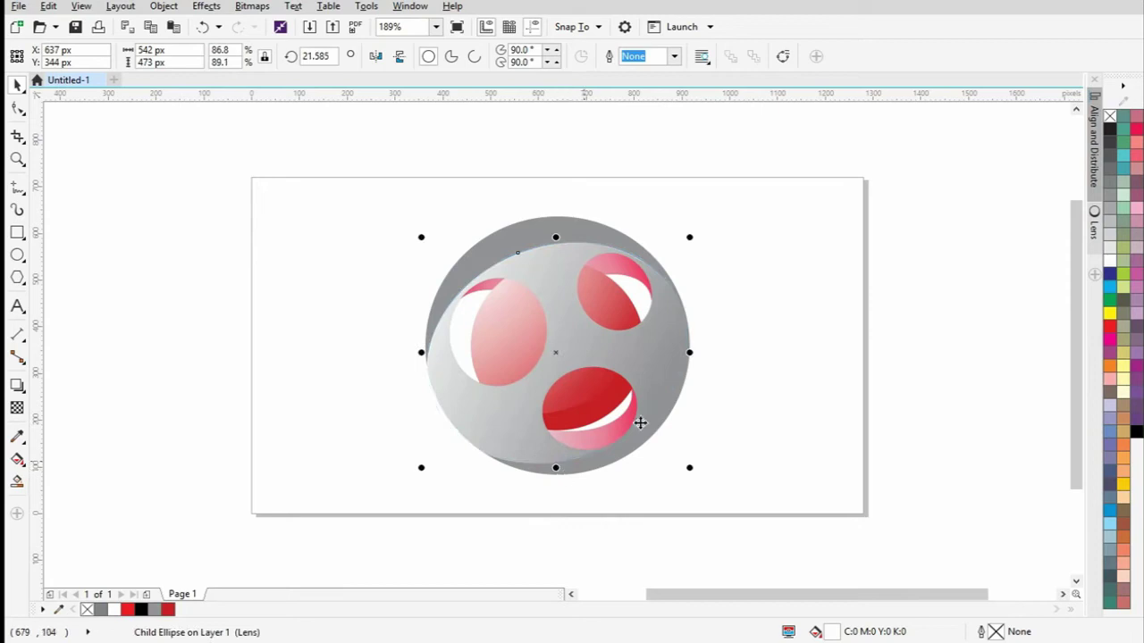
drag(690, 353, 696, 352)
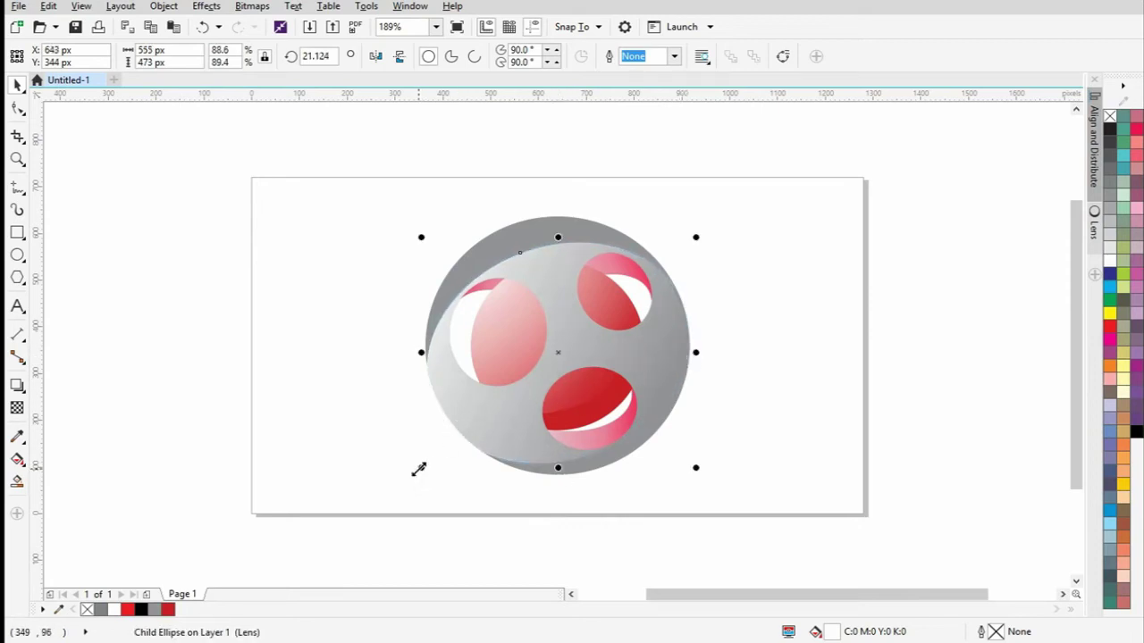
drag(420, 468, 421, 467)
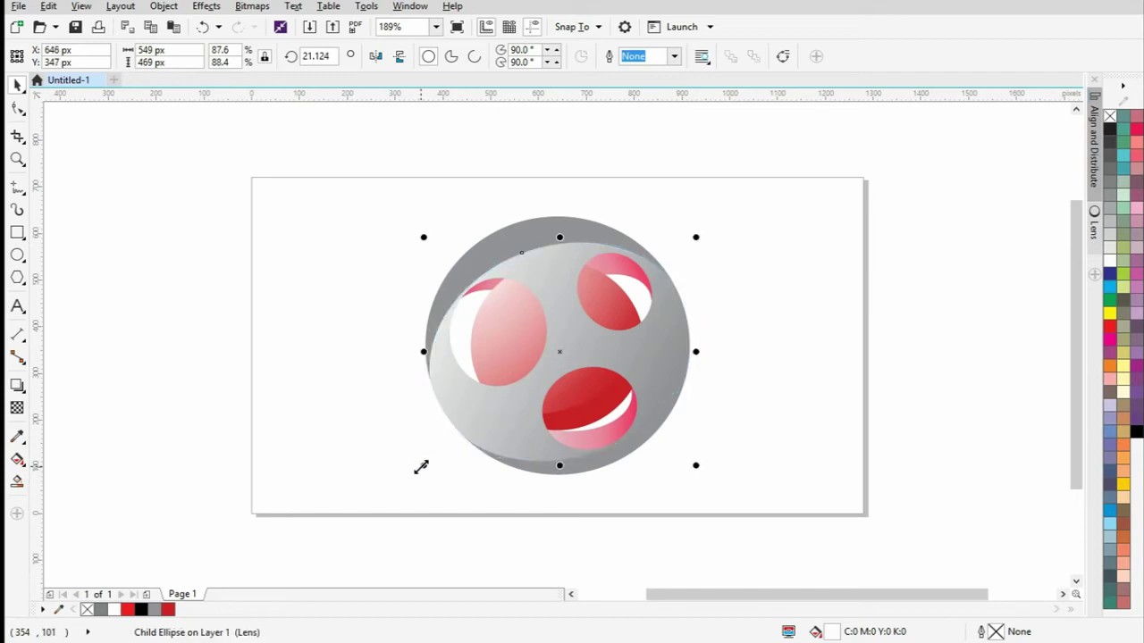
click(796, 268)
click(793, 273)
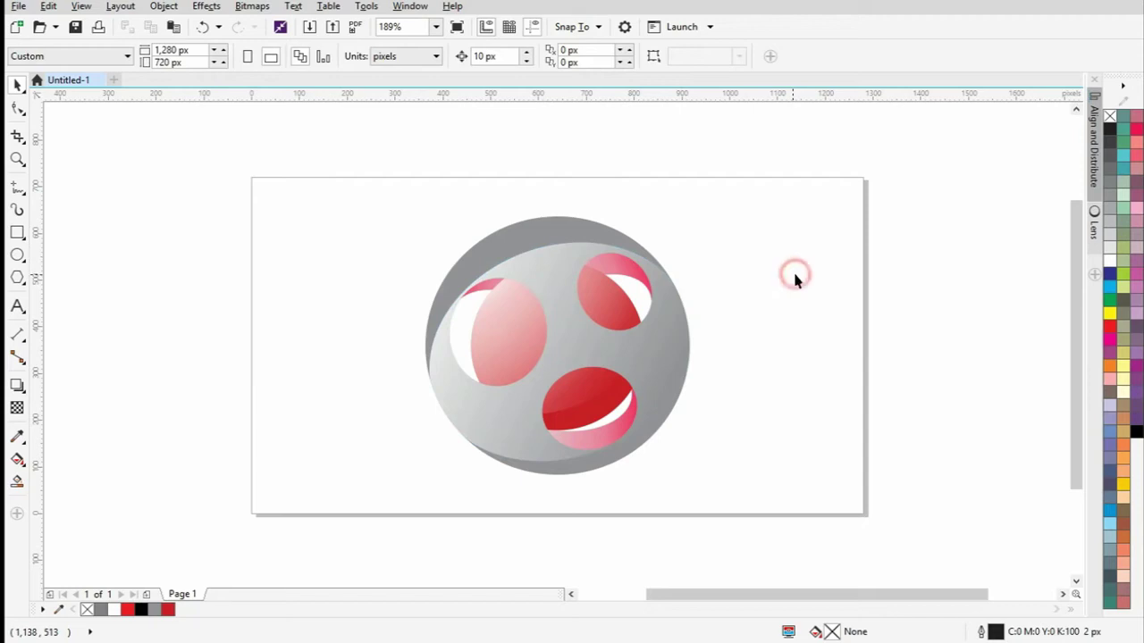
- Group the five objects that make up the grey sphere and its red and pink interior
drag(672, 464, 760, 540)
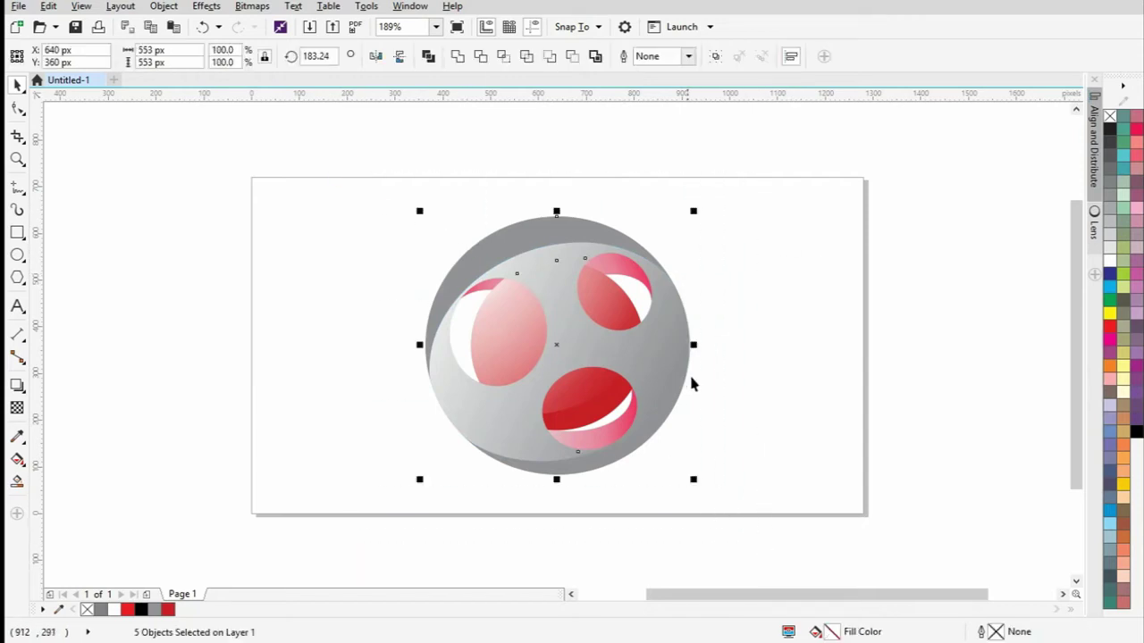
click(751, 326)
drag(362, 198, 751, 516)
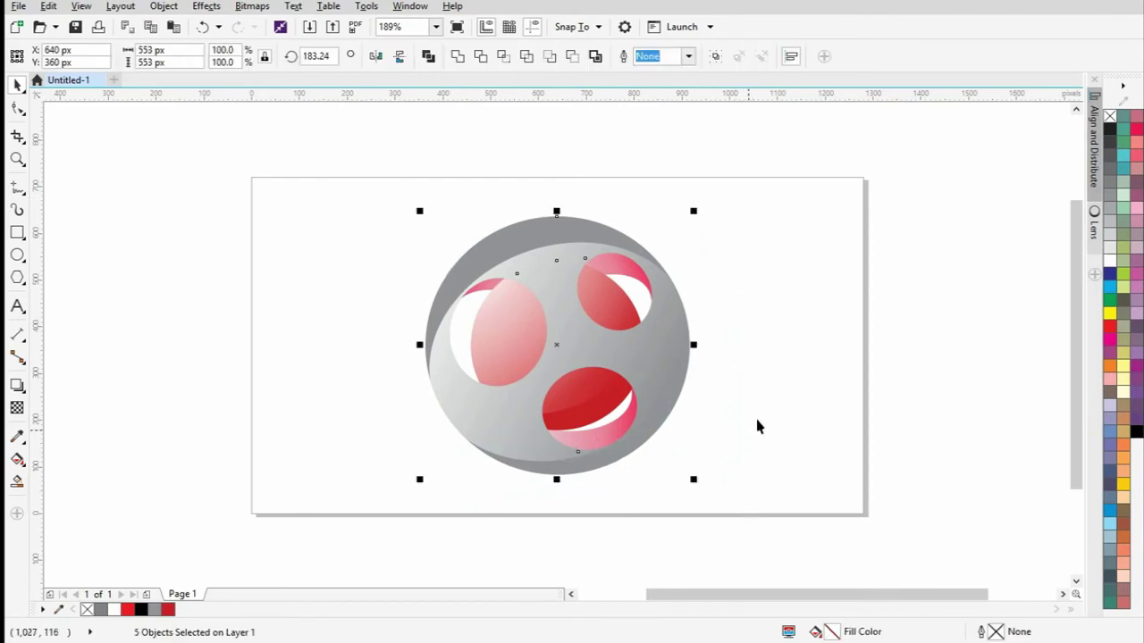
key(ctrl+g)
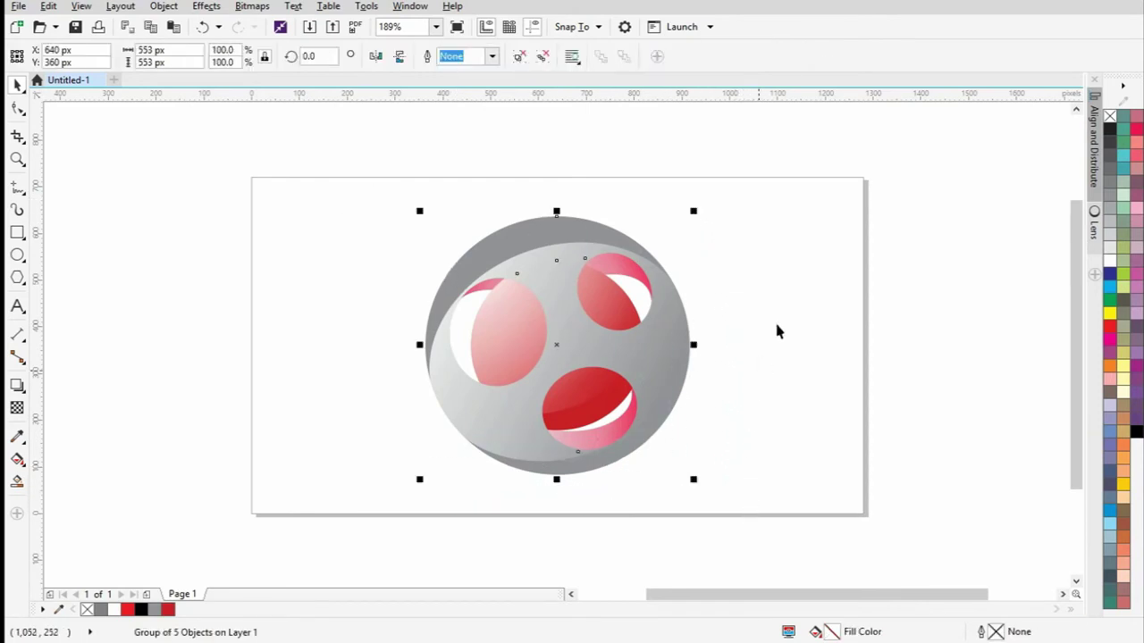
click(778, 318)
- Draw a flat ellipse about 556 by 81 px beneath the sphere, filled black with no outline
click(17, 254)
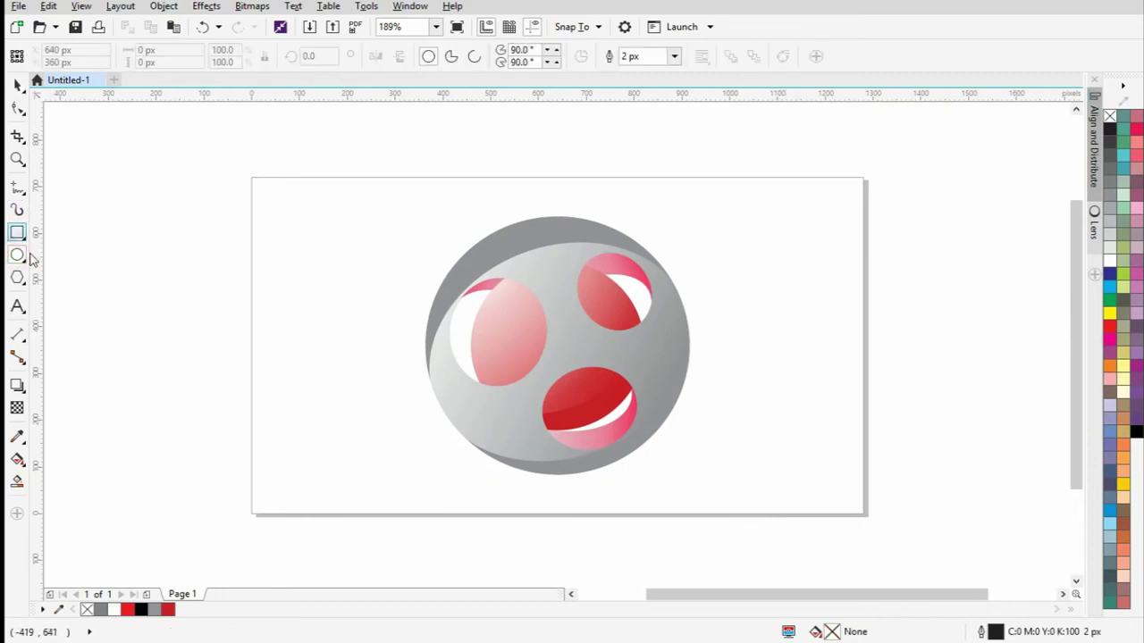
drag(425, 461, 689, 501)
click(18, 84)
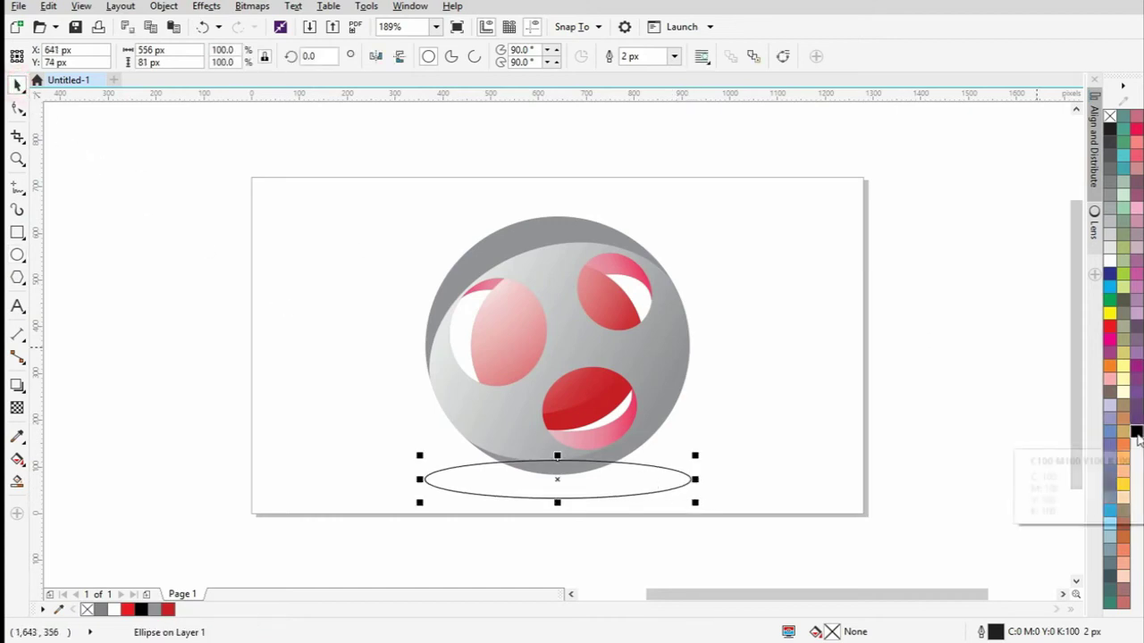
click(1135, 432)
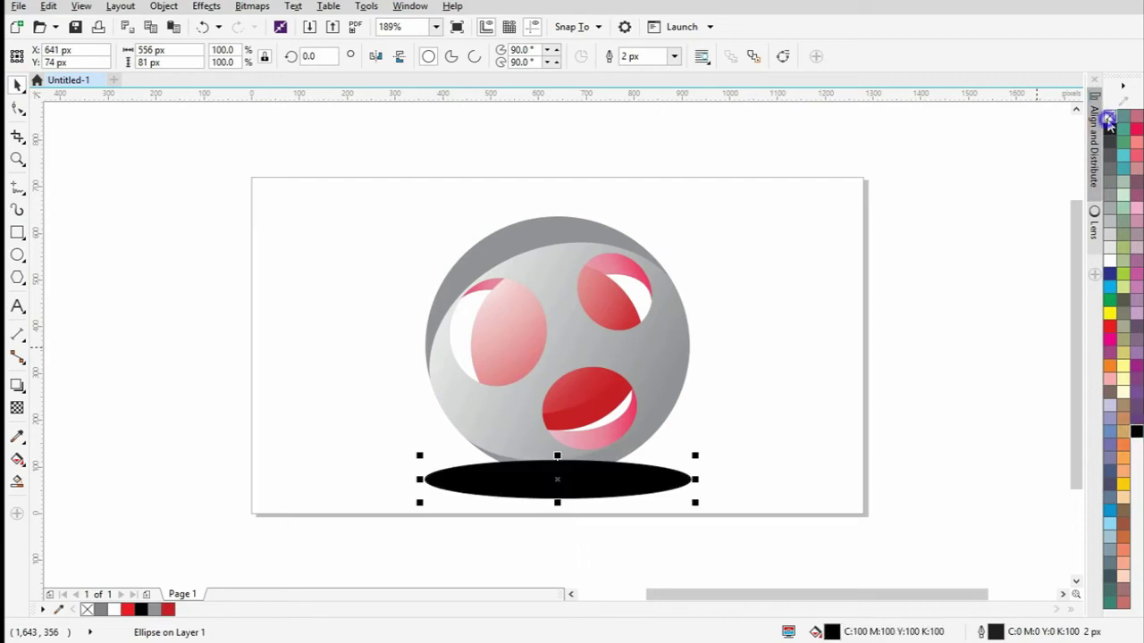
right_click(1109, 117)
- Convert the black ellipse to a 300 dpi CMYK bitmap with anti-aliasing and a transparent background
click(255, 7)
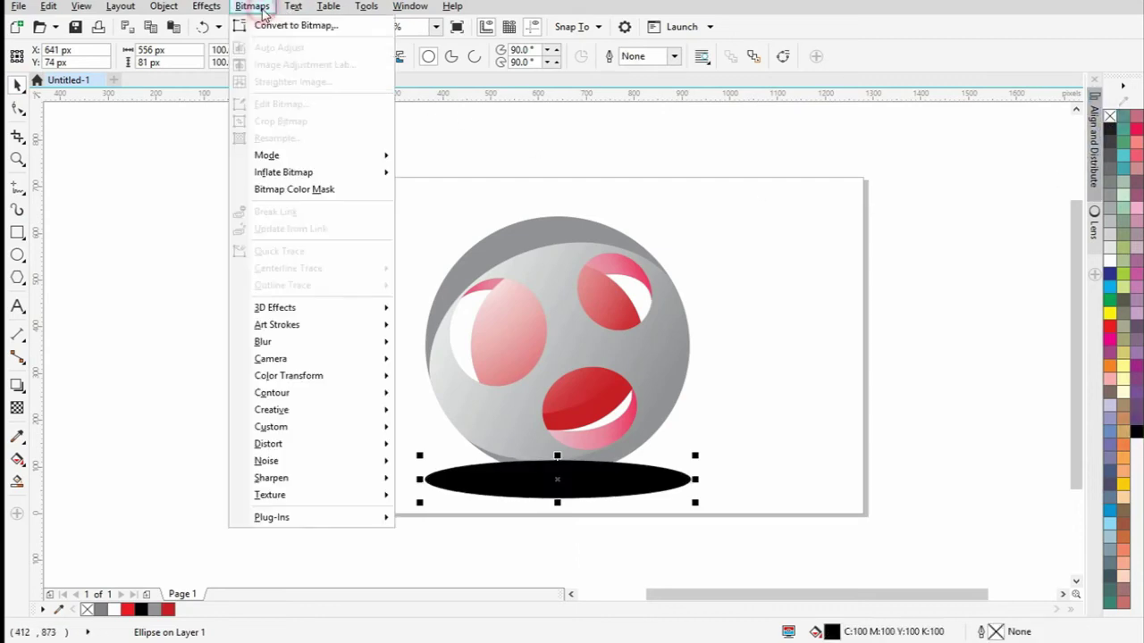
click(299, 26)
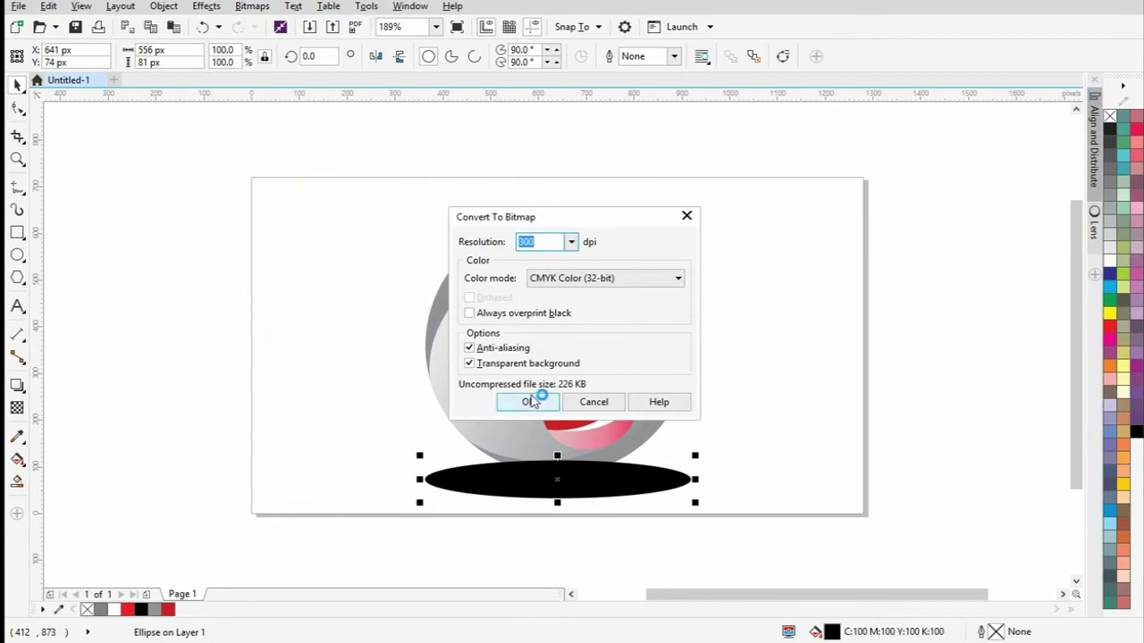
click(531, 402)
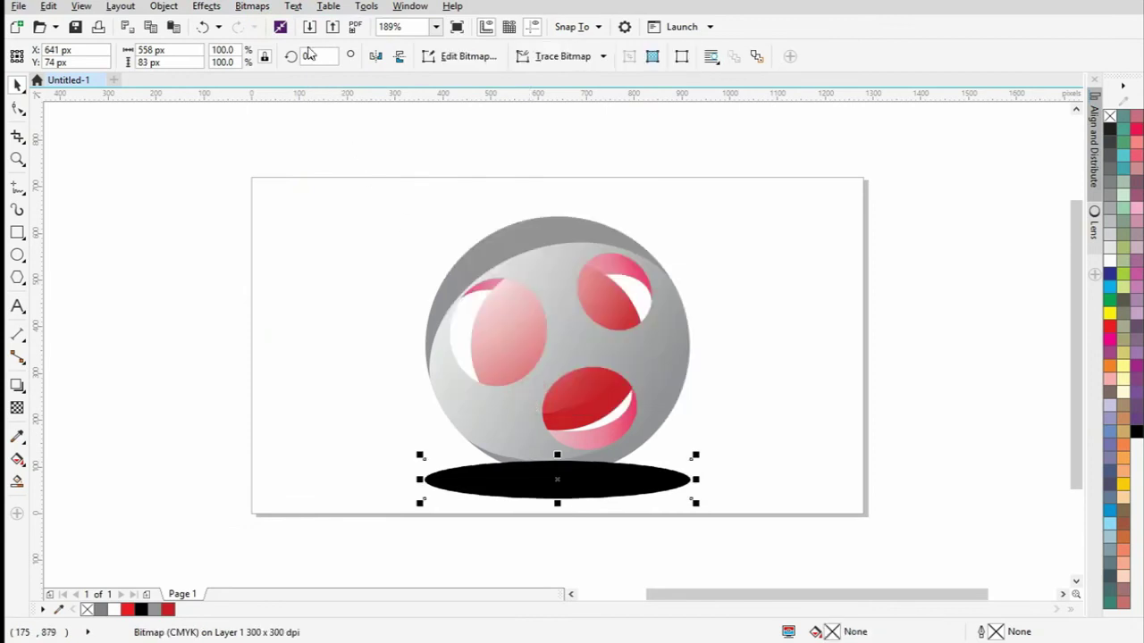
- Apply a Gaussian blur with an 8-pixel radius to the black shadow bitmap and send it behind the sphere
click(253, 7)
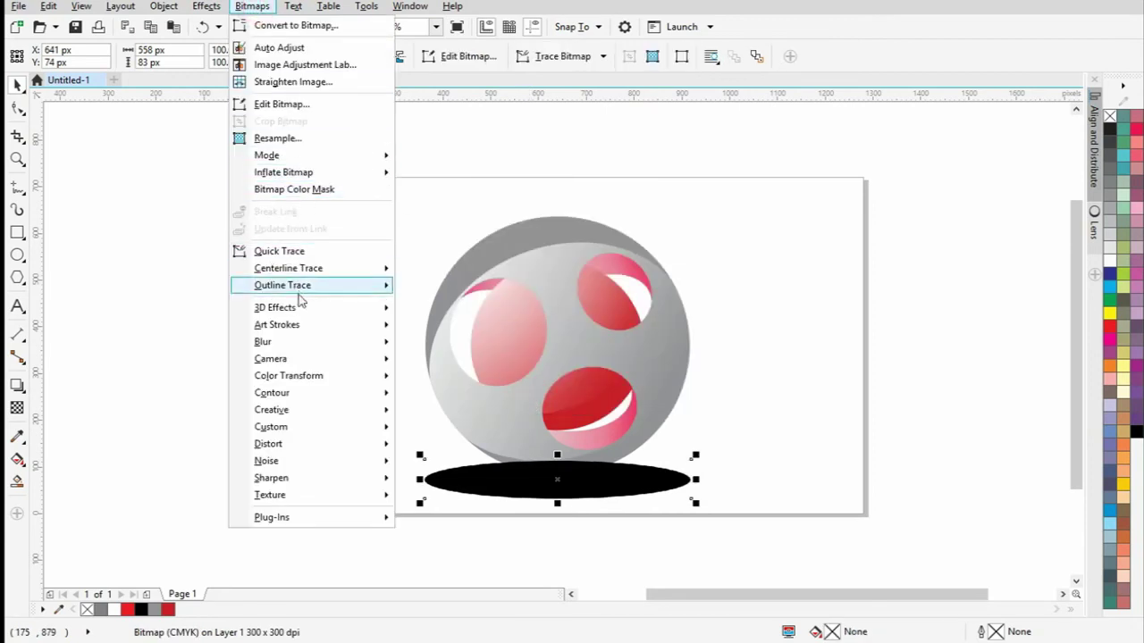
mouse_move(301, 340)
click(449, 362)
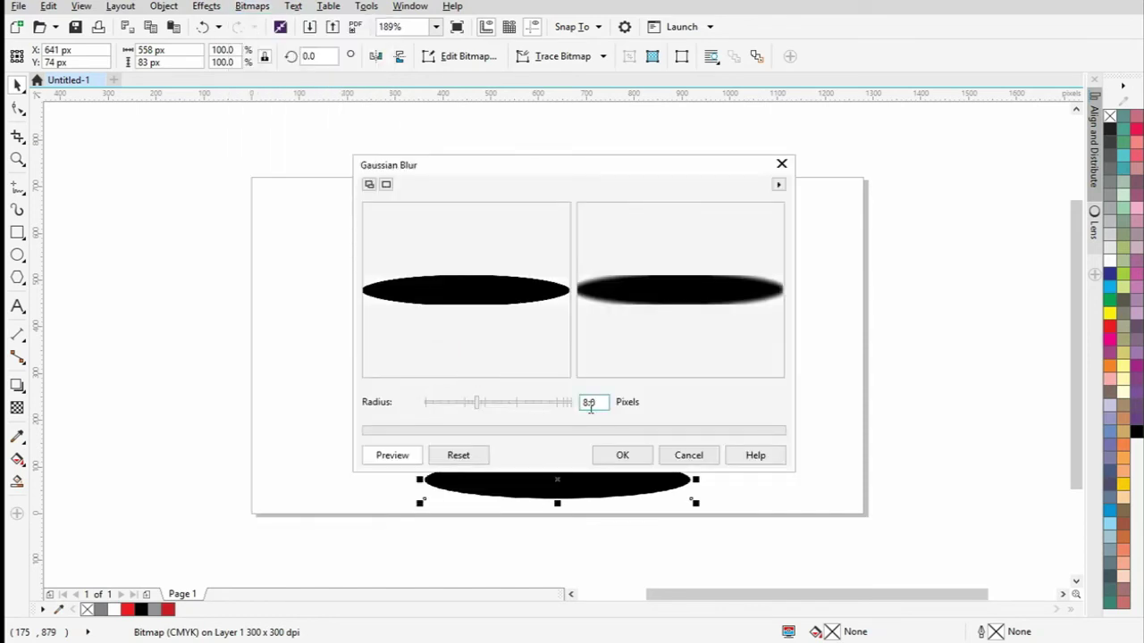
click(623, 458)
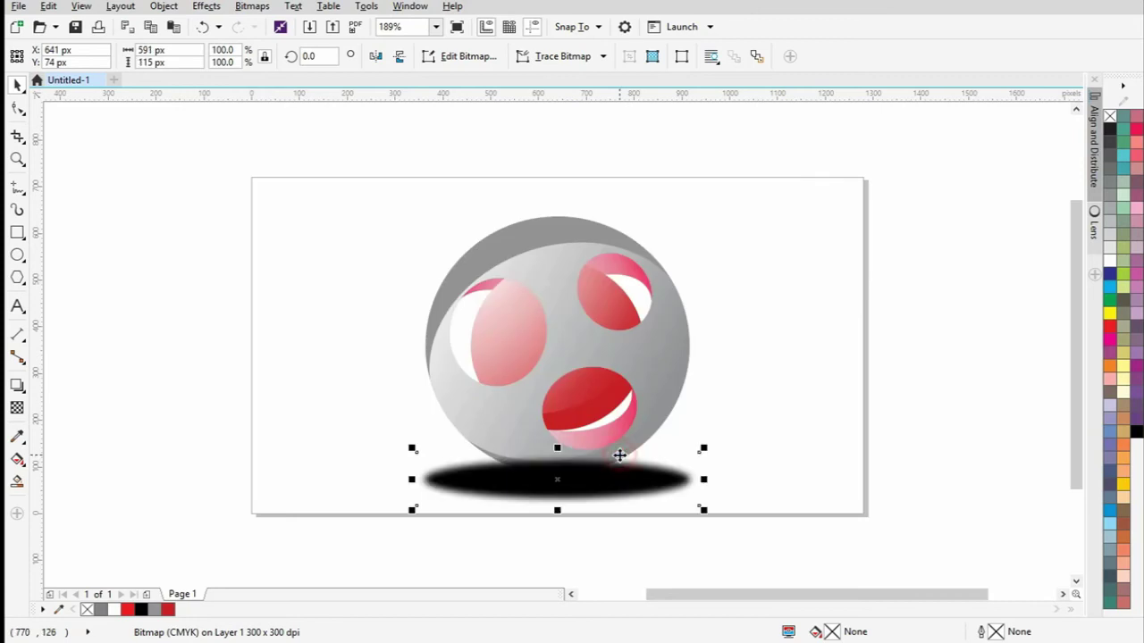
key(shift+Page_Down)
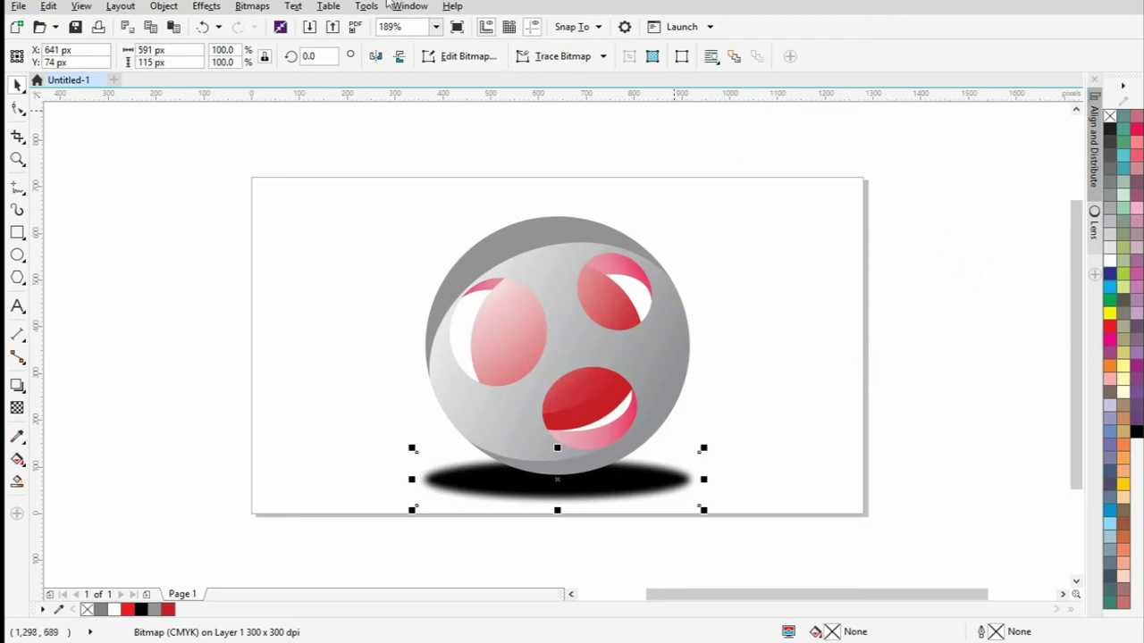
- Soften the shadow bitmap with a second Gaussian blur of 4 pixels radius
click(253, 6)
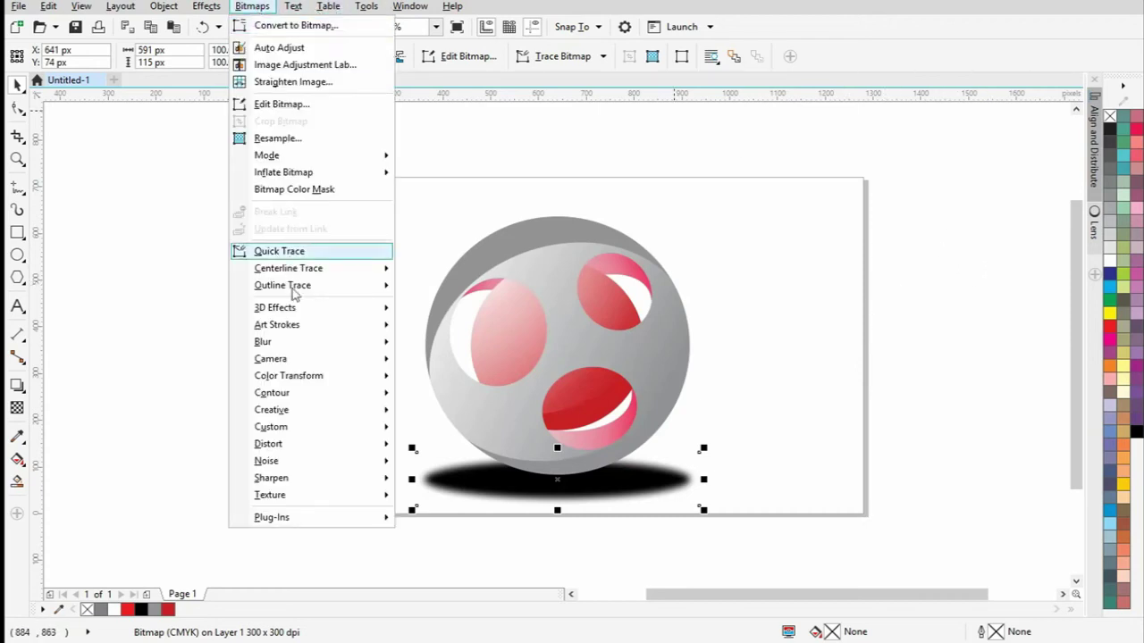
mouse_move(303, 341)
click(441, 360)
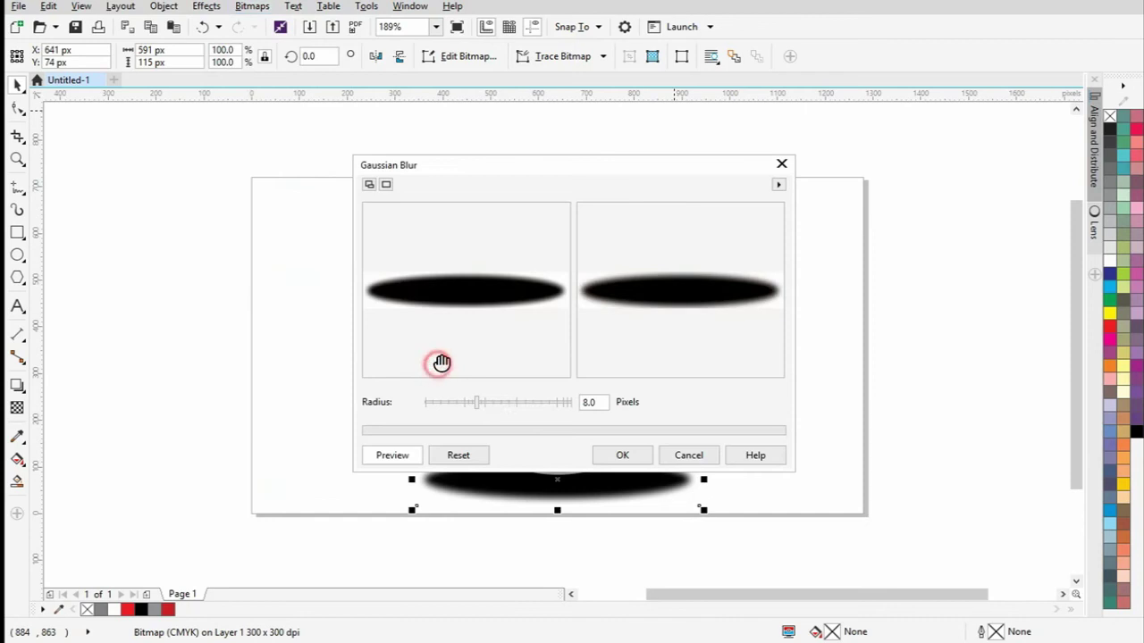
drag(482, 407, 466, 404)
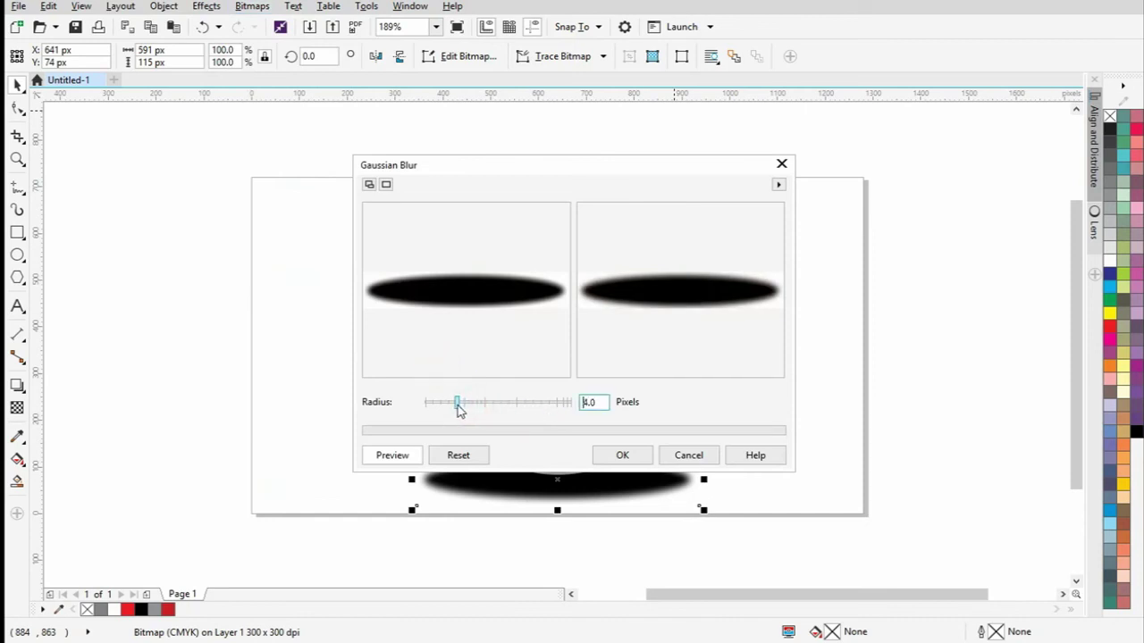
click(622, 456)
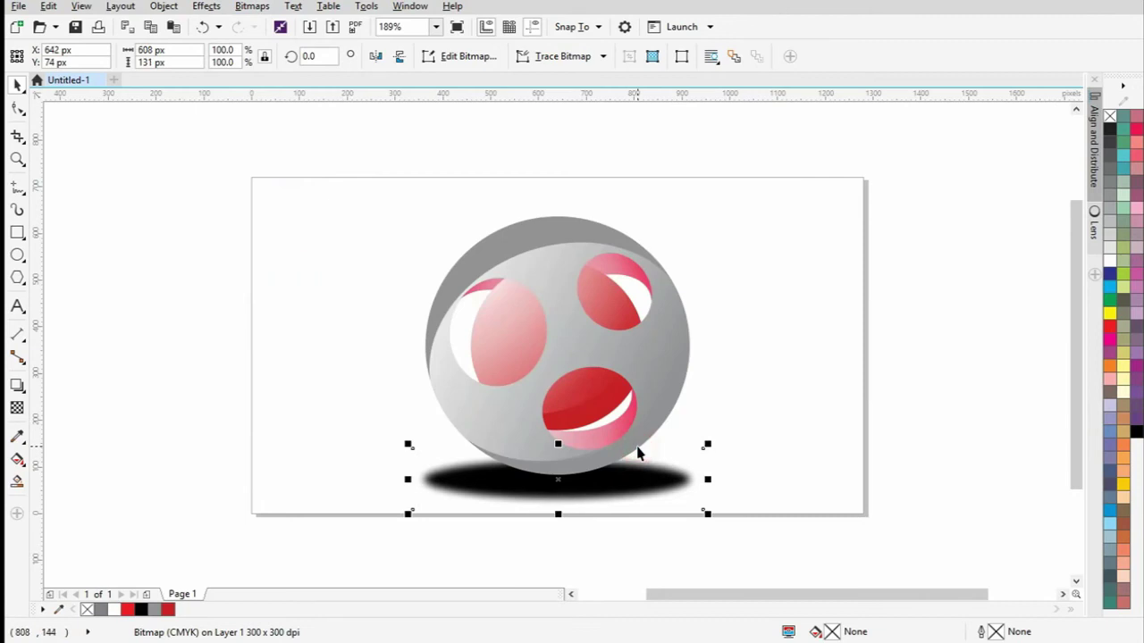
click(755, 369)
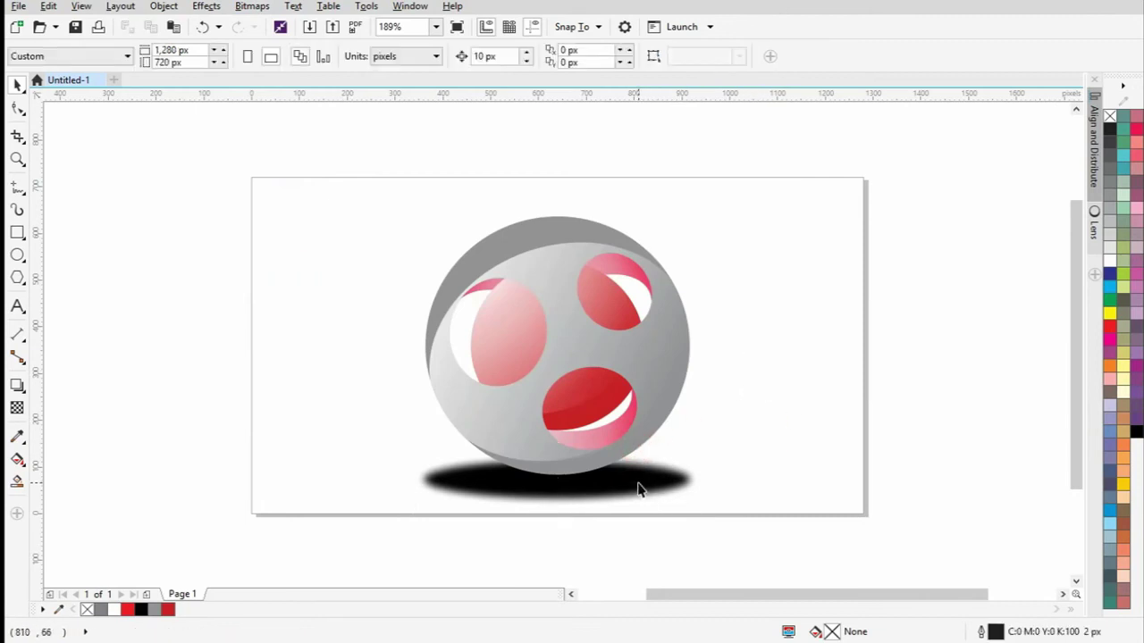
- Add a 1,280 by 720 px page-sized background rectangle with an elliptical fountain fill spreading from a white centre
scroll(679, 303, down, 3)
key(z)
drag(402, 198, 860, 471)
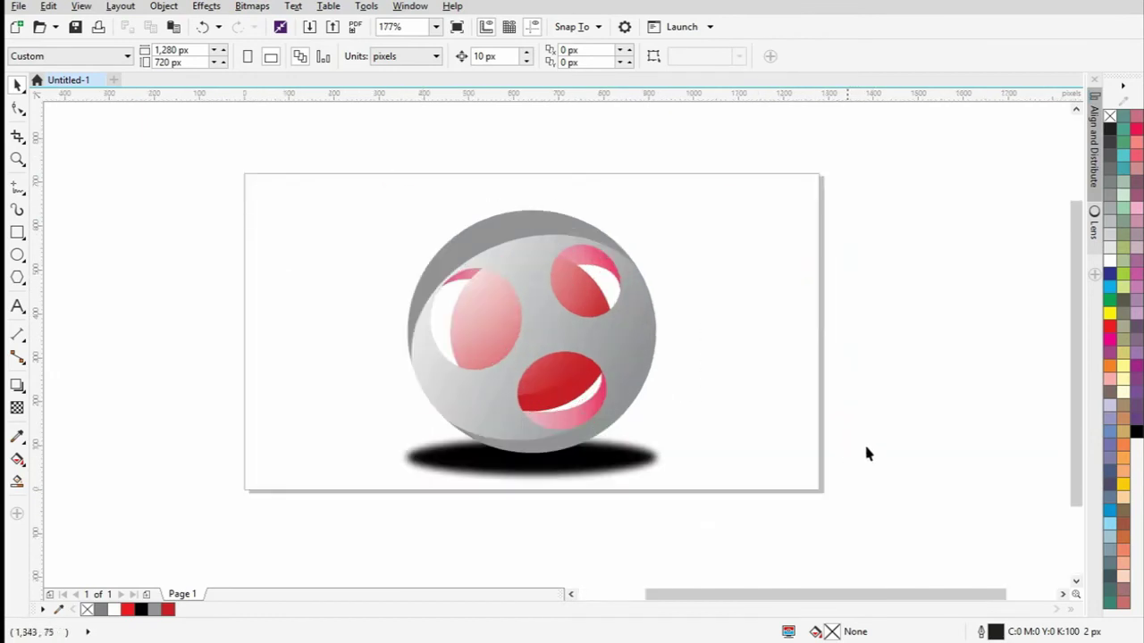
double_click(20, 232)
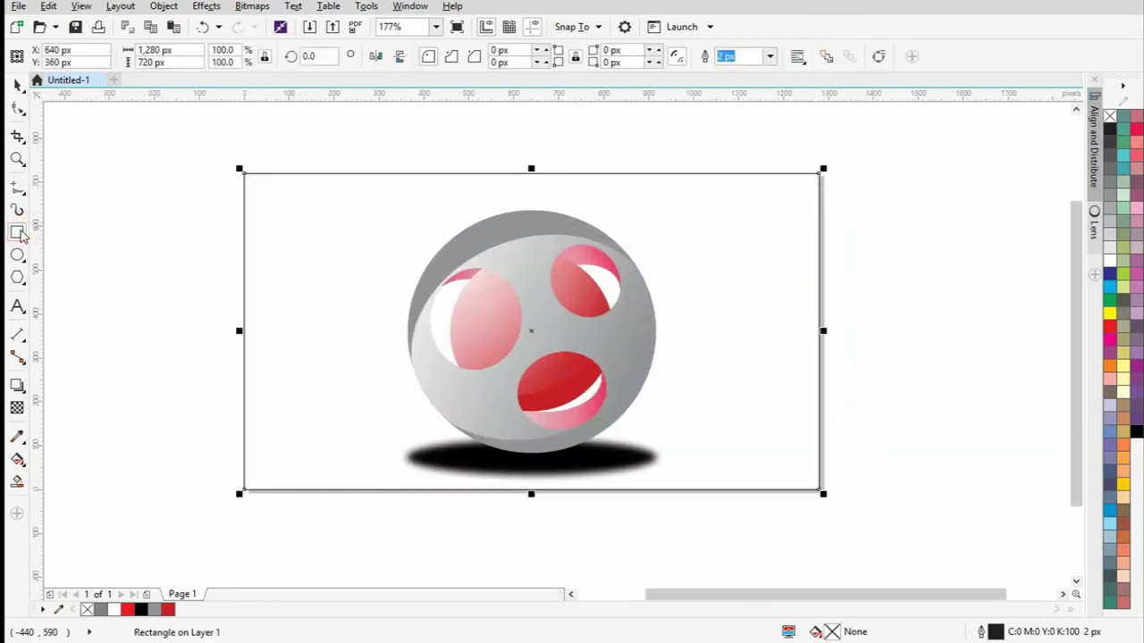
click(20, 457)
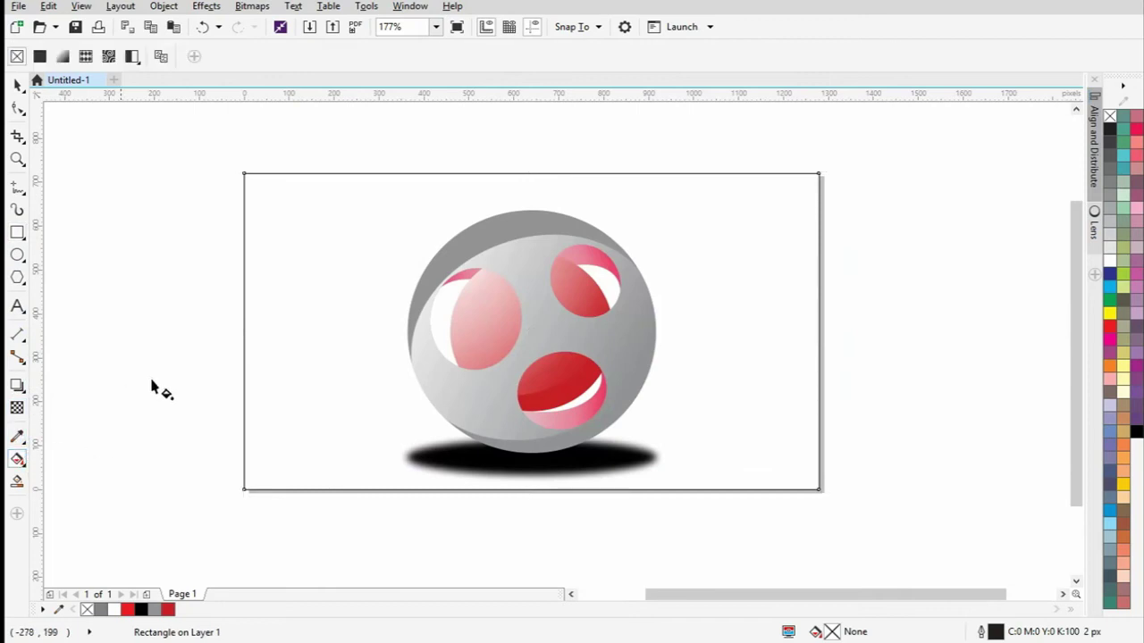
drag(247, 350, 812, 336)
click(235, 57)
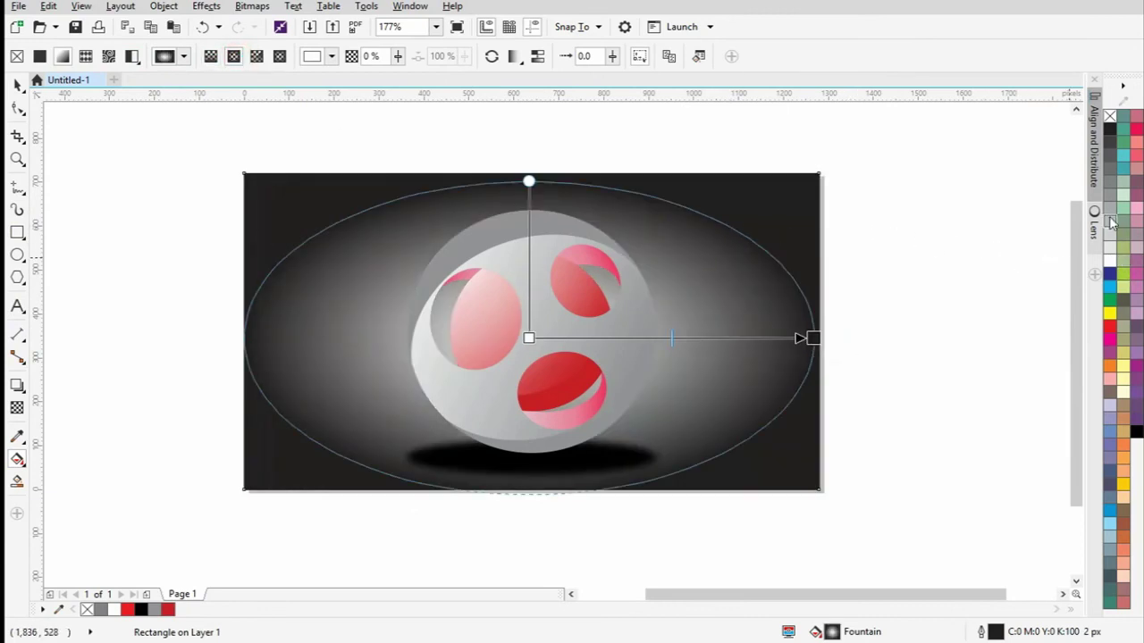
- Set the background gradient's outer colour to light grey and remove the rectangle's outline
drag(1110, 181, 813, 337)
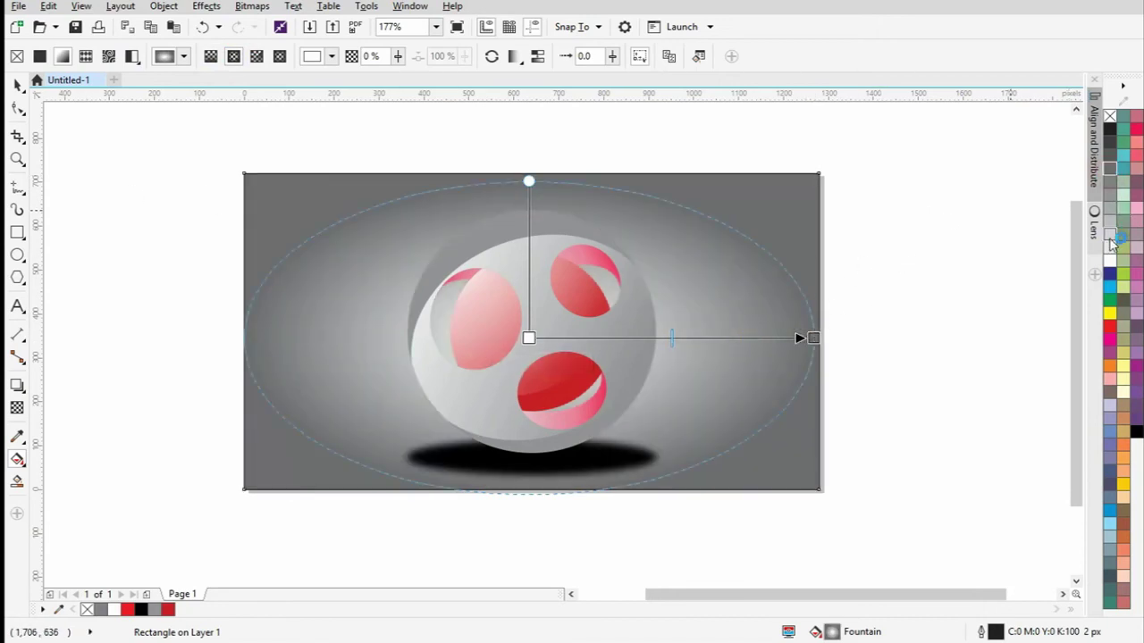
drag(1110, 234, 813, 338)
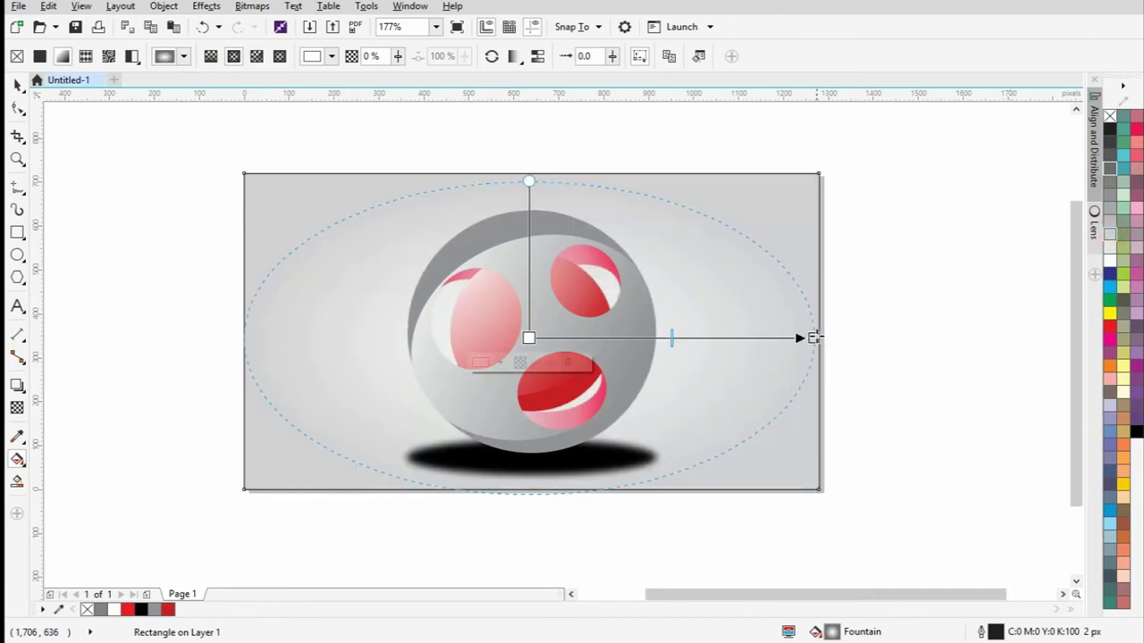
click(15, 87)
click(69, 184)
click(384, 211)
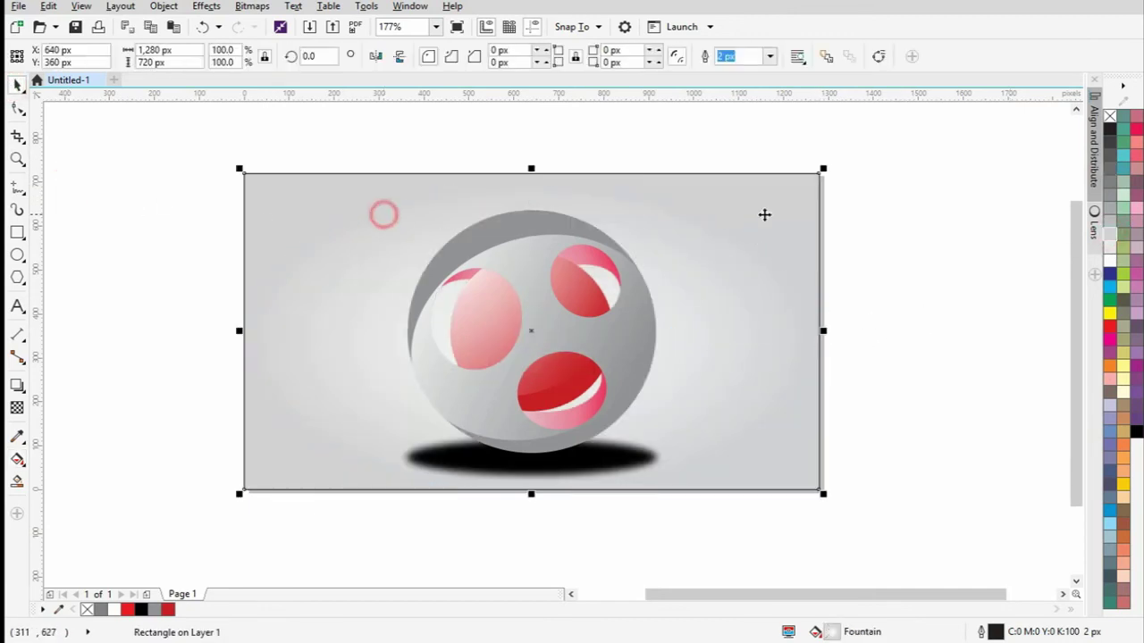
right_click(1108, 117)
click(949, 236)
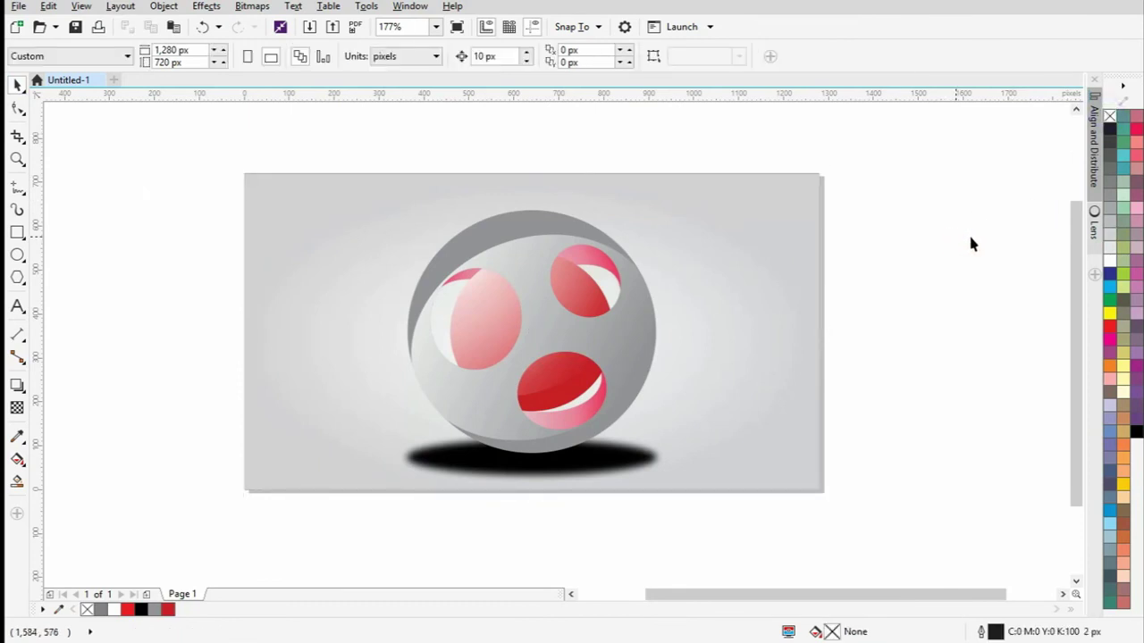
- Ungroup the five sphere objects
click(529, 272)
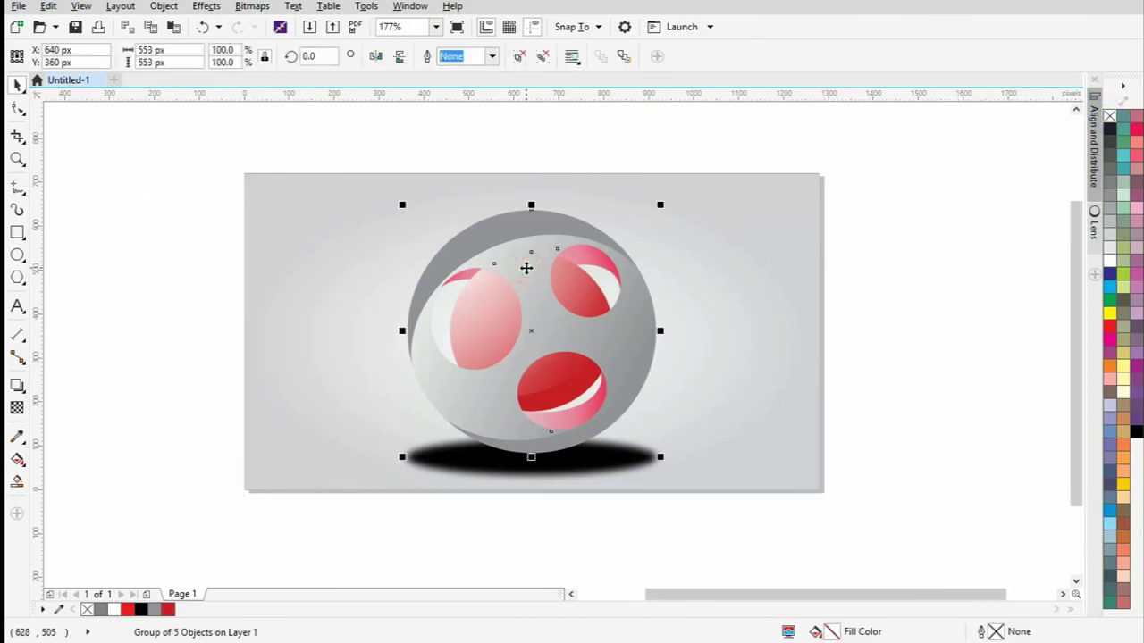
click(519, 57)
click(894, 275)
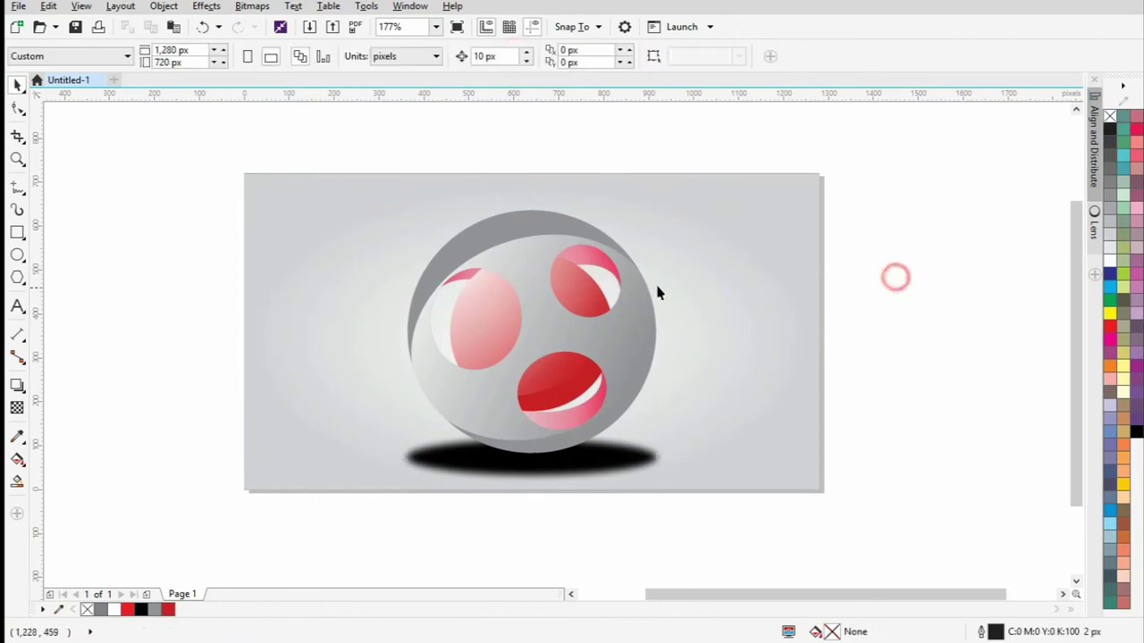
click(535, 261)
double_click(534, 260)
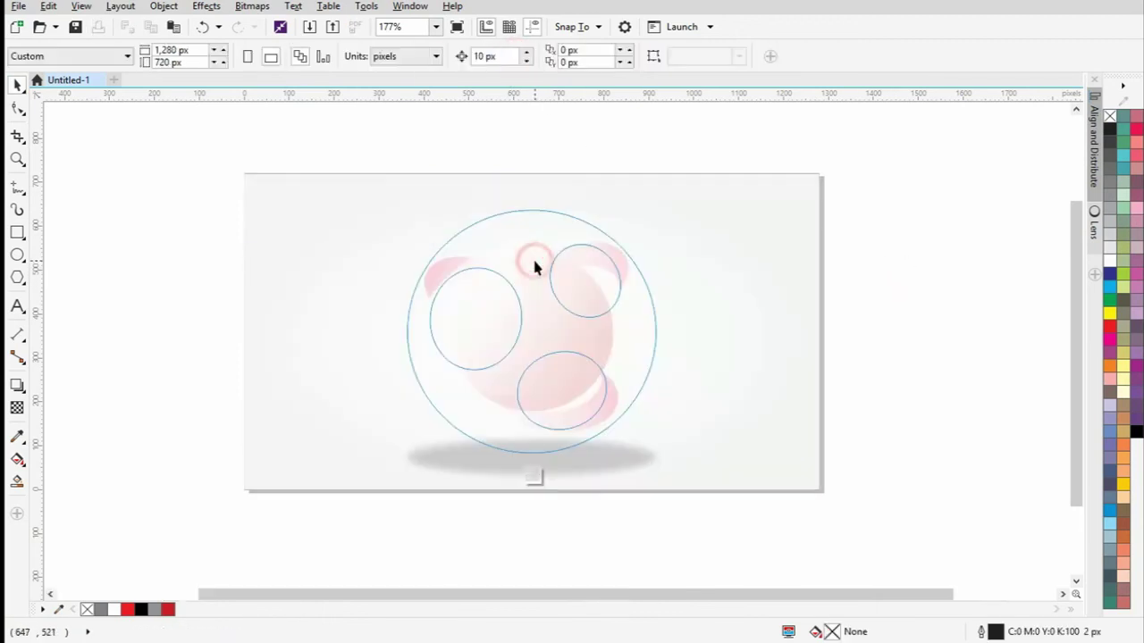
click(534, 262)
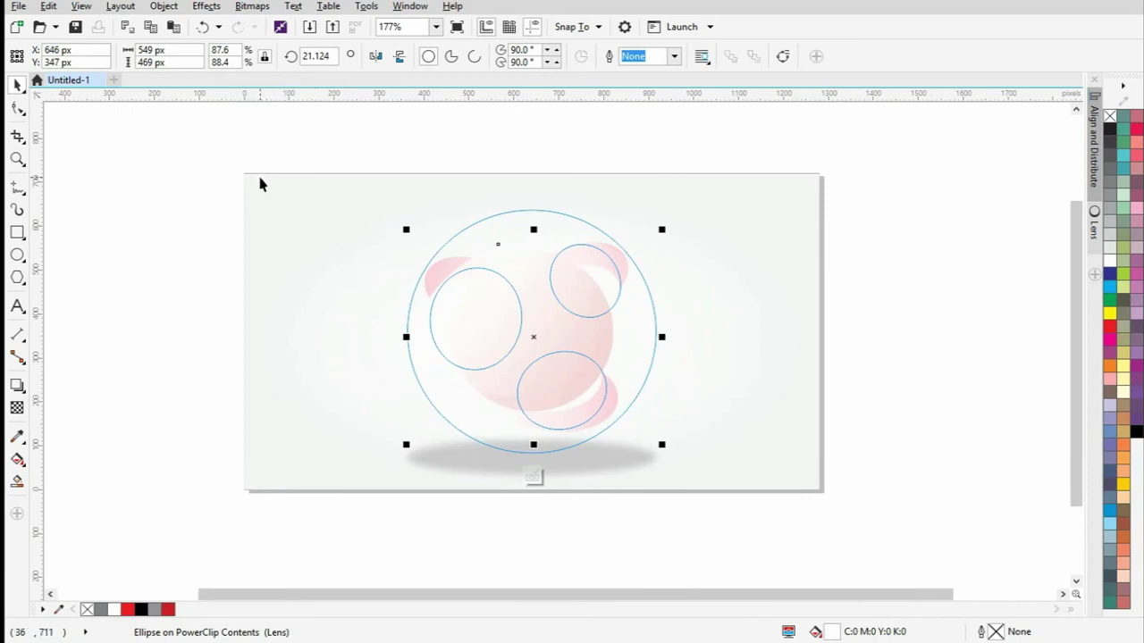
ctrl+click(234, 209)
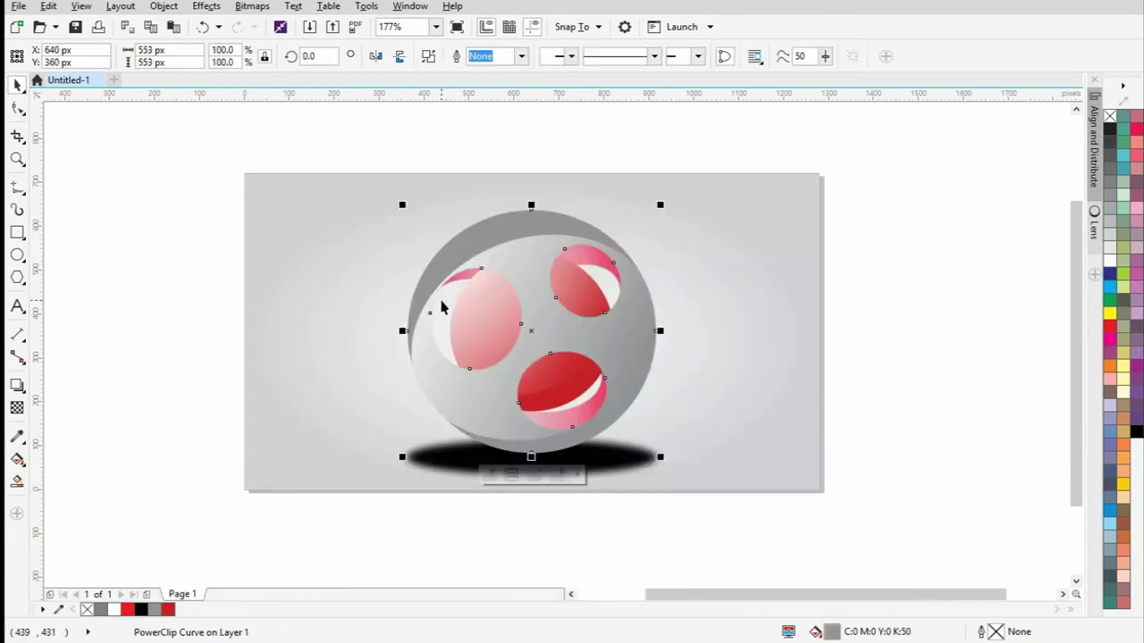
ctrl+click(539, 293)
ctrl+click(537, 290)
ctrl+click(538, 291)
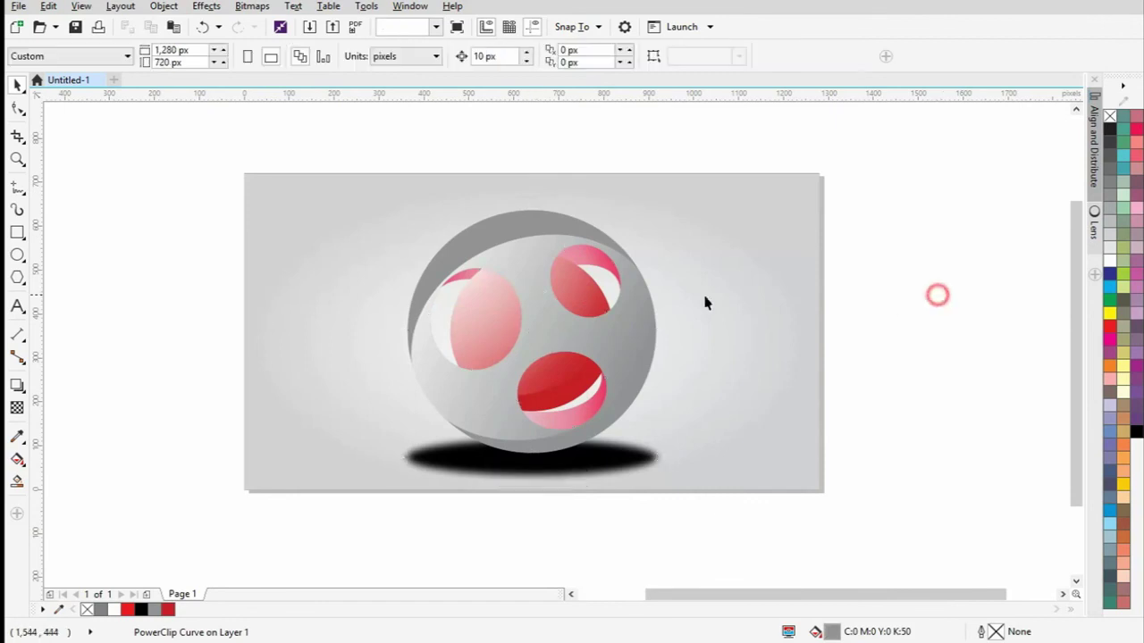
ctrl+click(523, 279)
ctrl+click(538, 386)
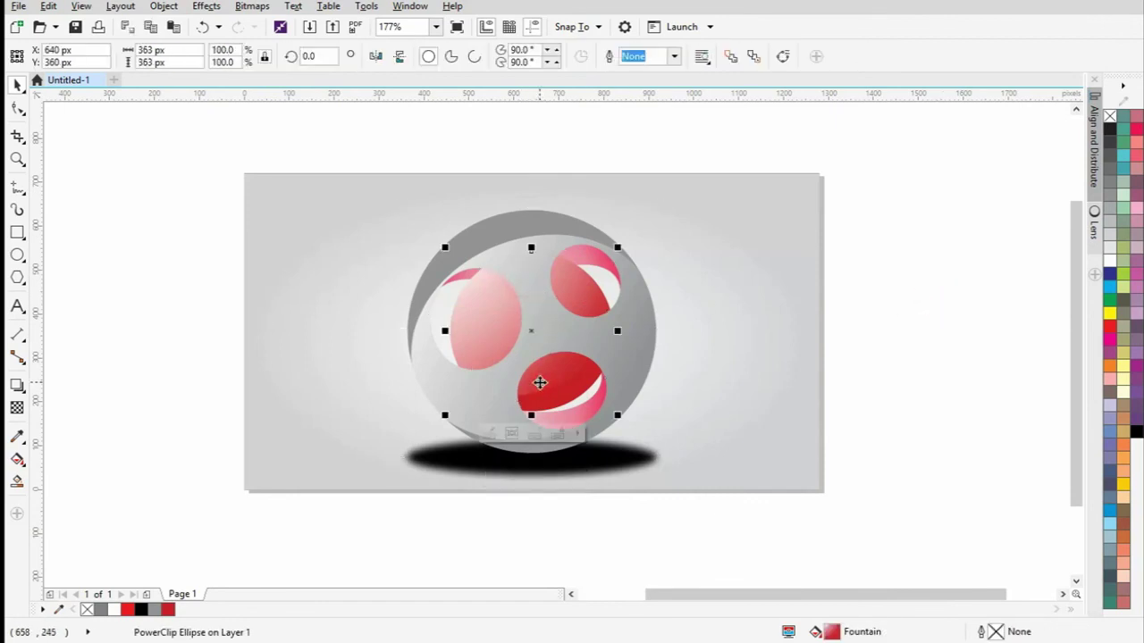
- Set the start transparency of the white highlight ellipse inside the outer sphere's PowerClip to 48 and finish editing the contents
click(957, 308)
click(530, 250)
ctrl+click(531, 253)
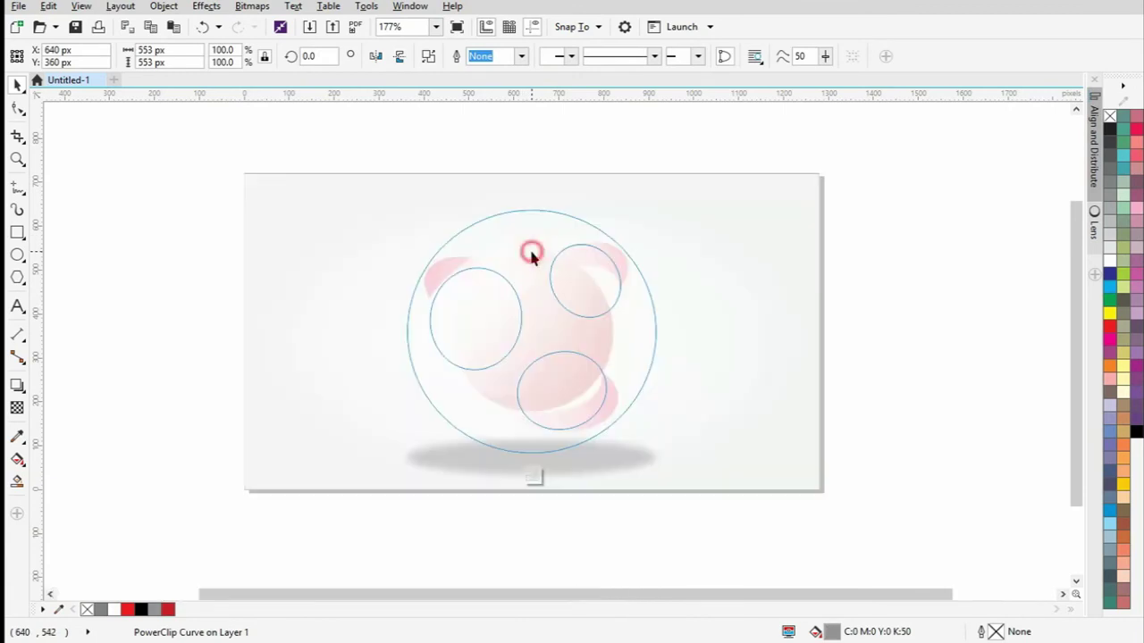
click(512, 247)
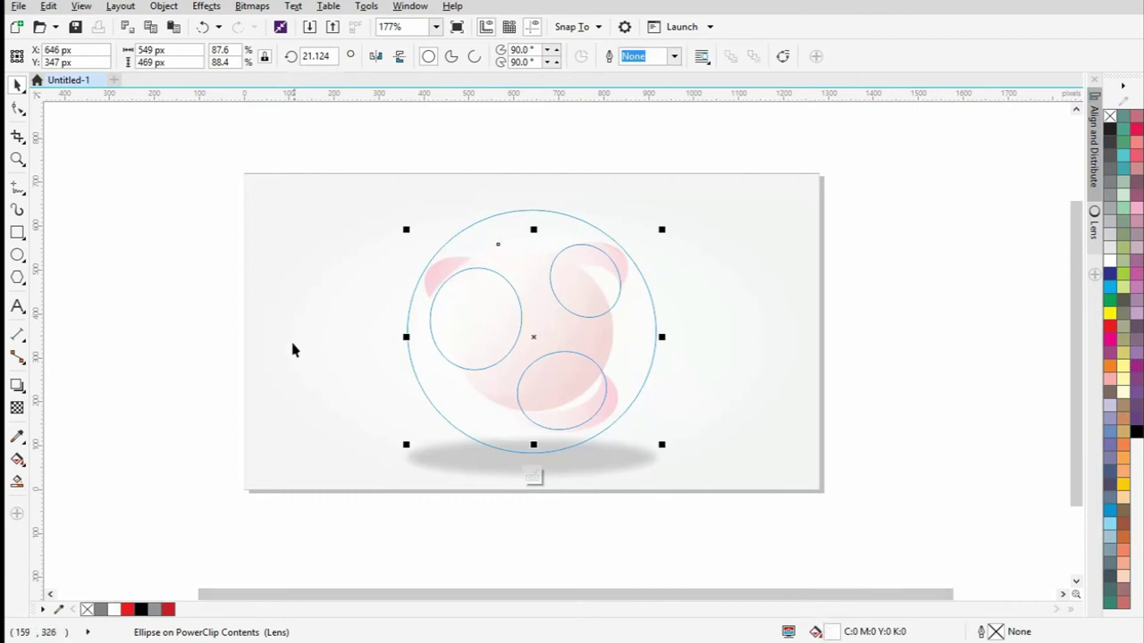
click(17, 408)
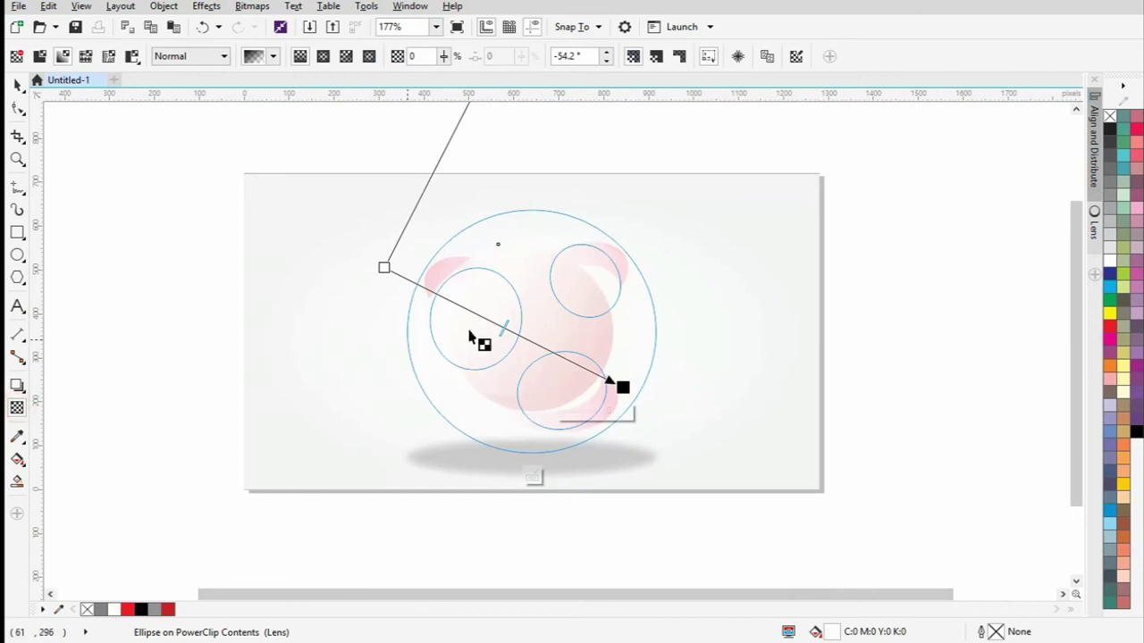
click(443, 55)
drag(446, 72, 476, 79)
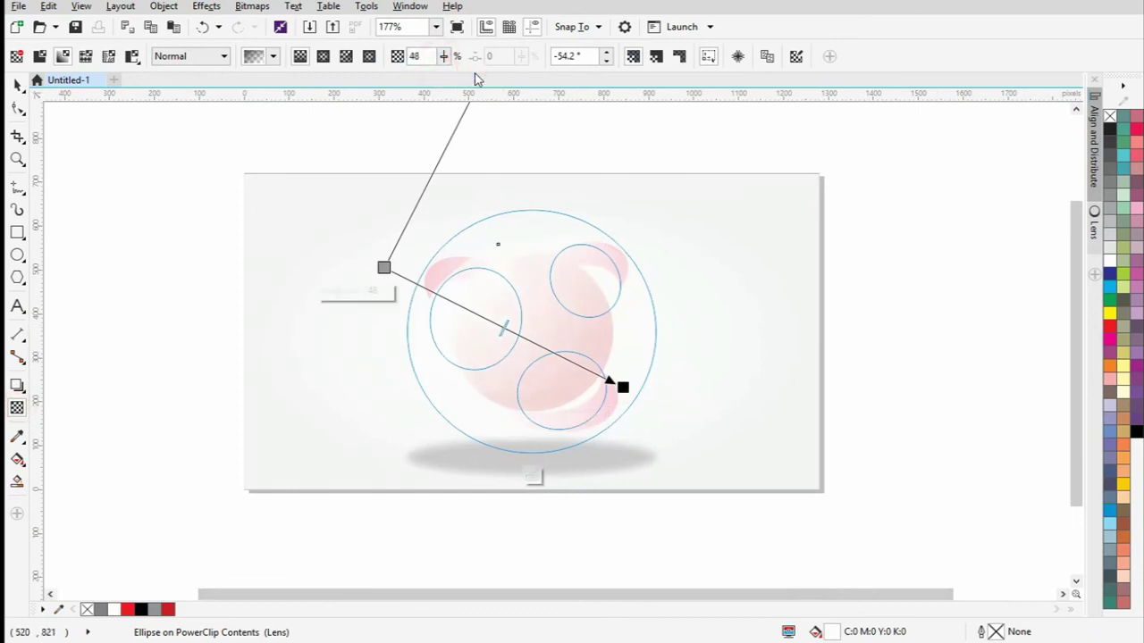
click(18, 85)
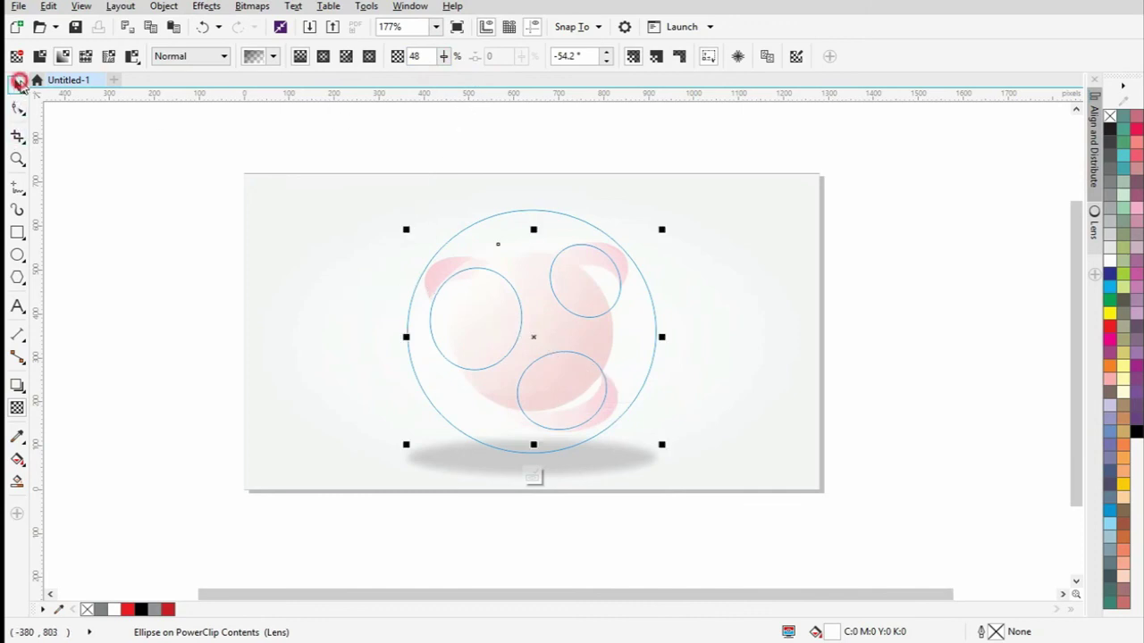
ctrl+click(395, 307)
click(143, 276)
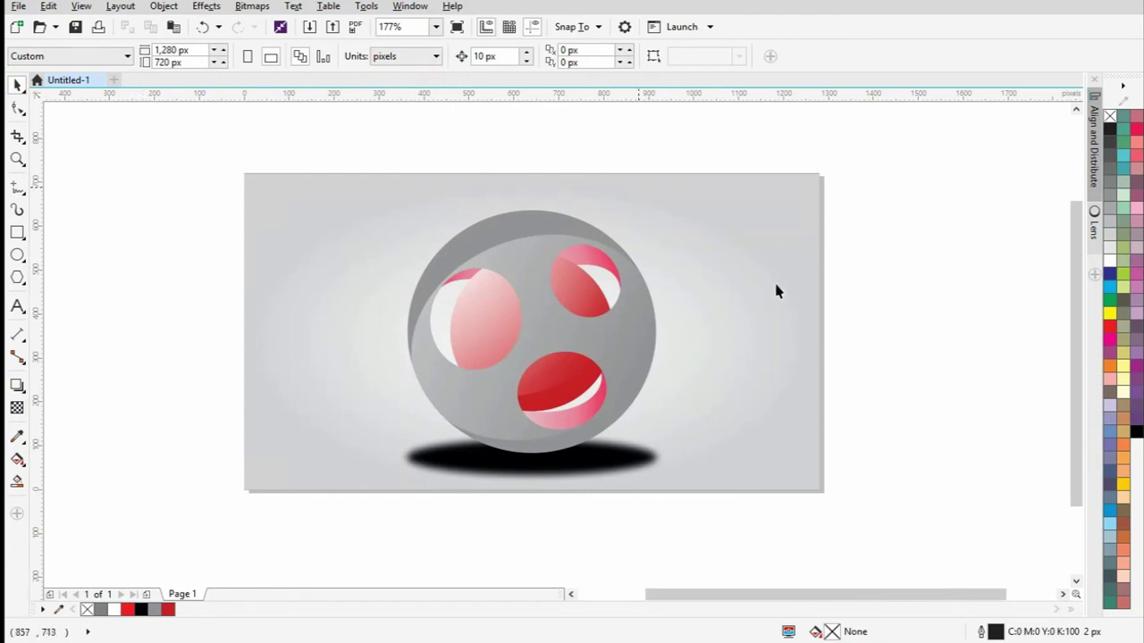
- Change the outer colour of the background rectangle's elliptical gradient to a lighter grey
click(759, 304)
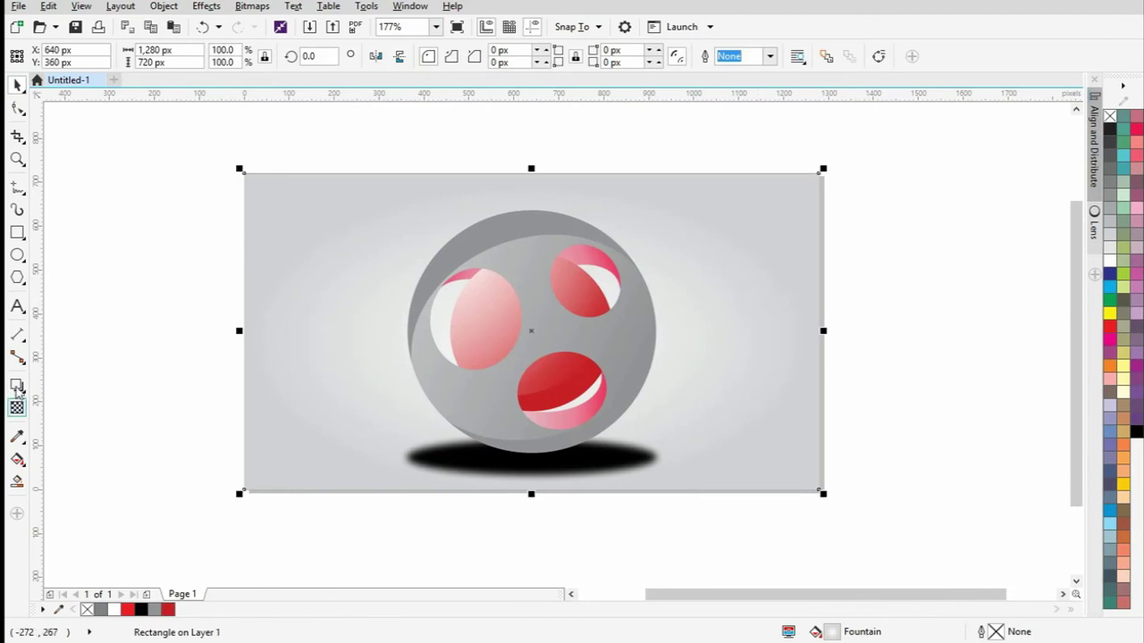
click(17, 459)
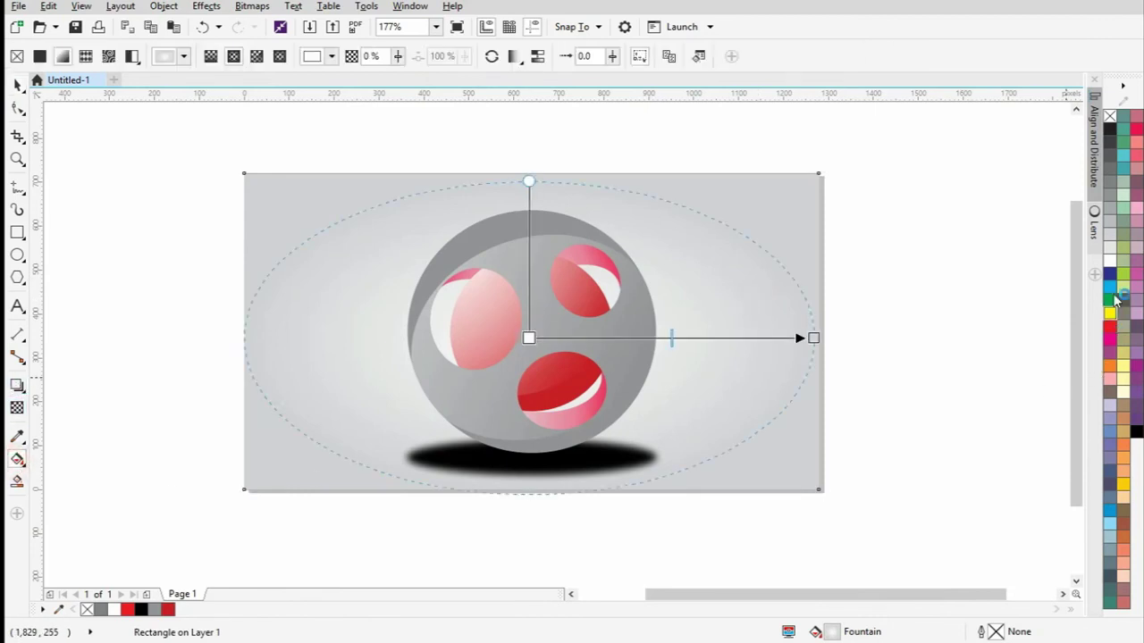
drag(1110, 247, 814, 340)
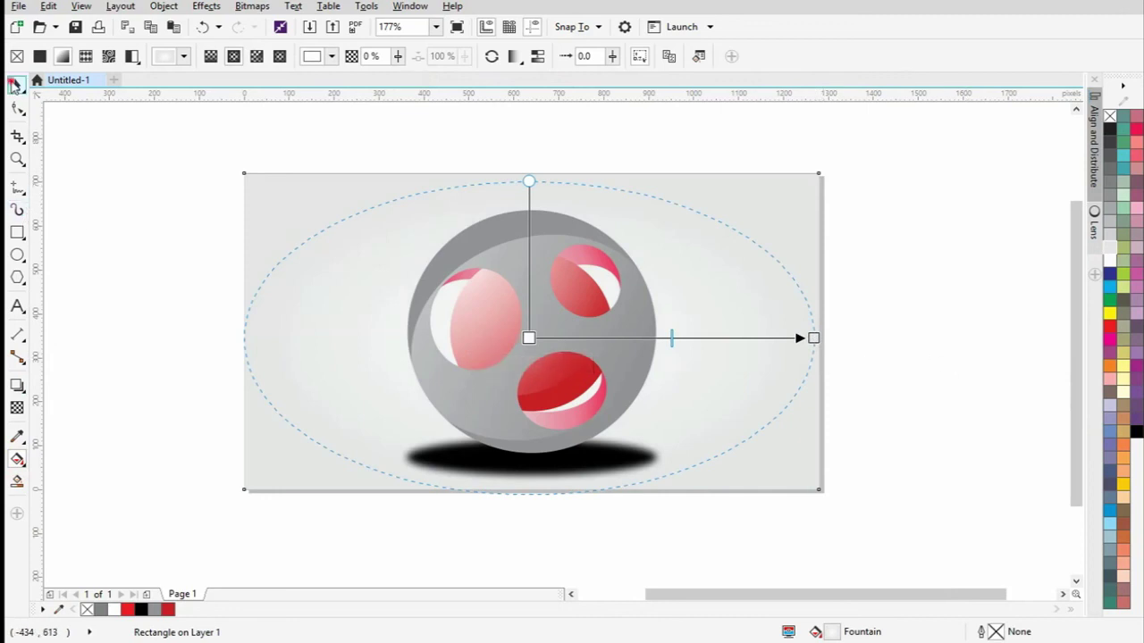
click(18, 84)
click(60, 183)
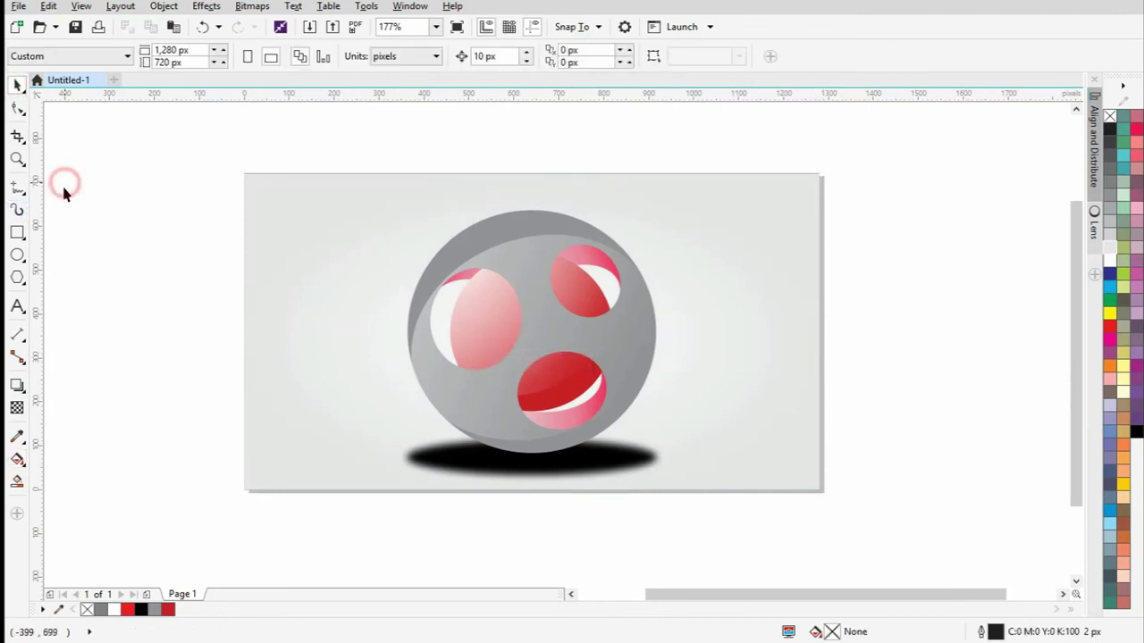
- Try 30% black and K:100 on the outer sphere with the holes, settling on the deepest black fill
click(492, 230)
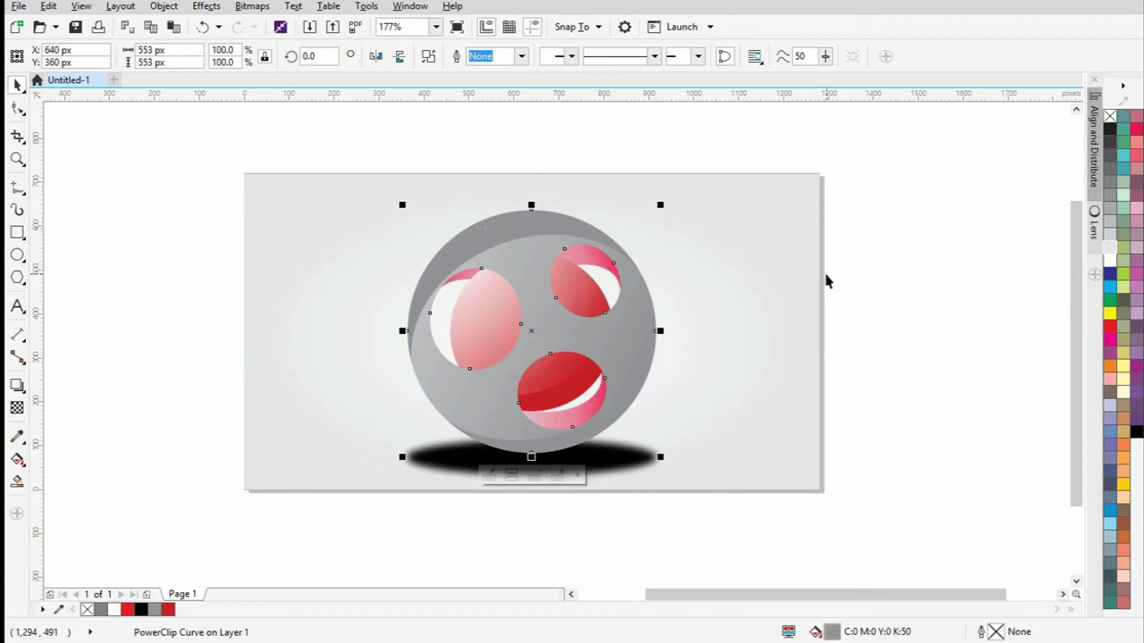
click(1110, 223)
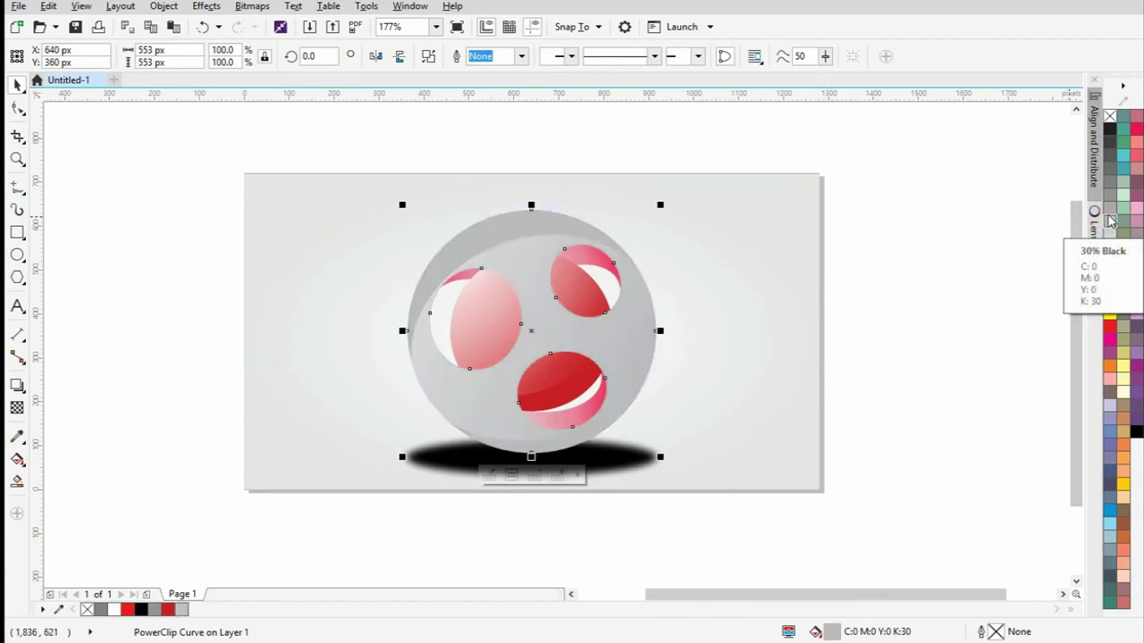
click(1109, 209)
click(1109, 132)
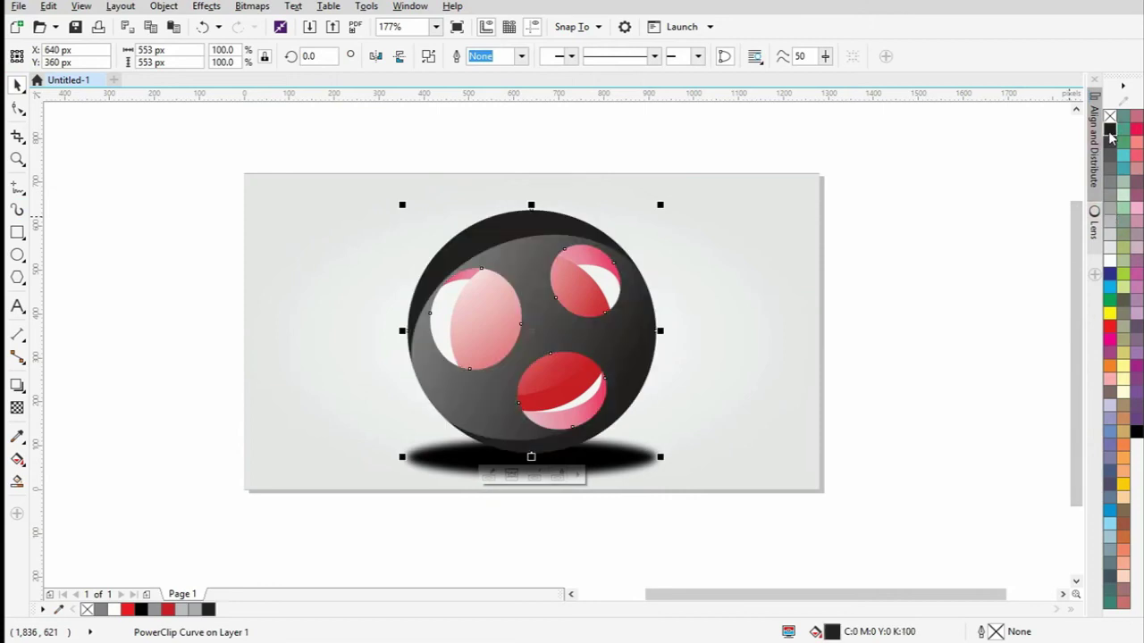
click(906, 318)
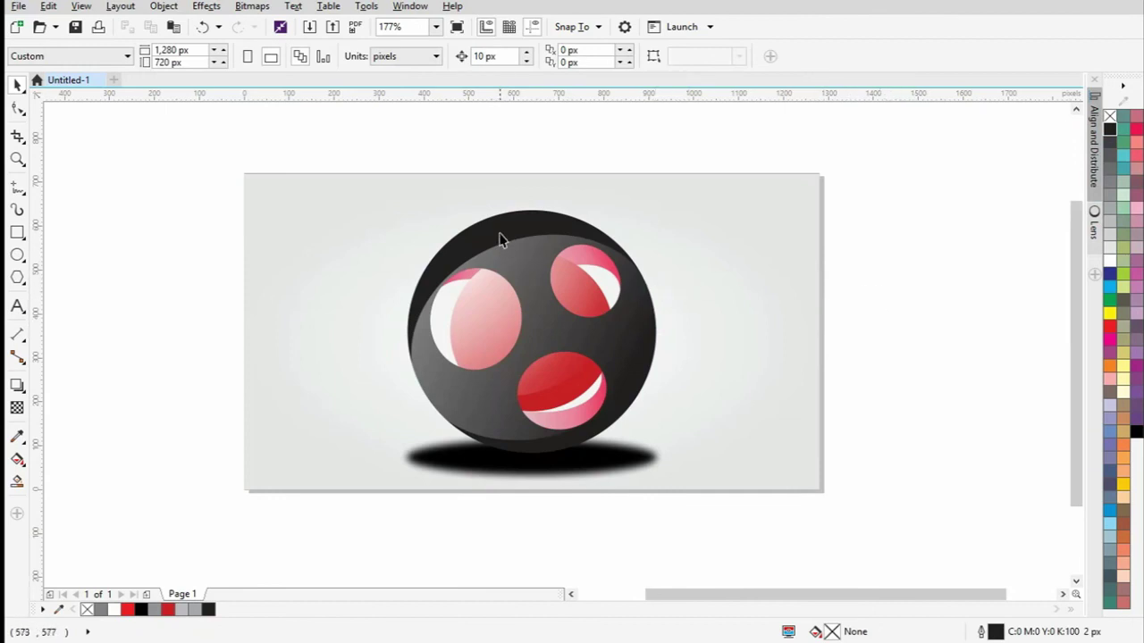
click(1136, 433)
click(885, 261)
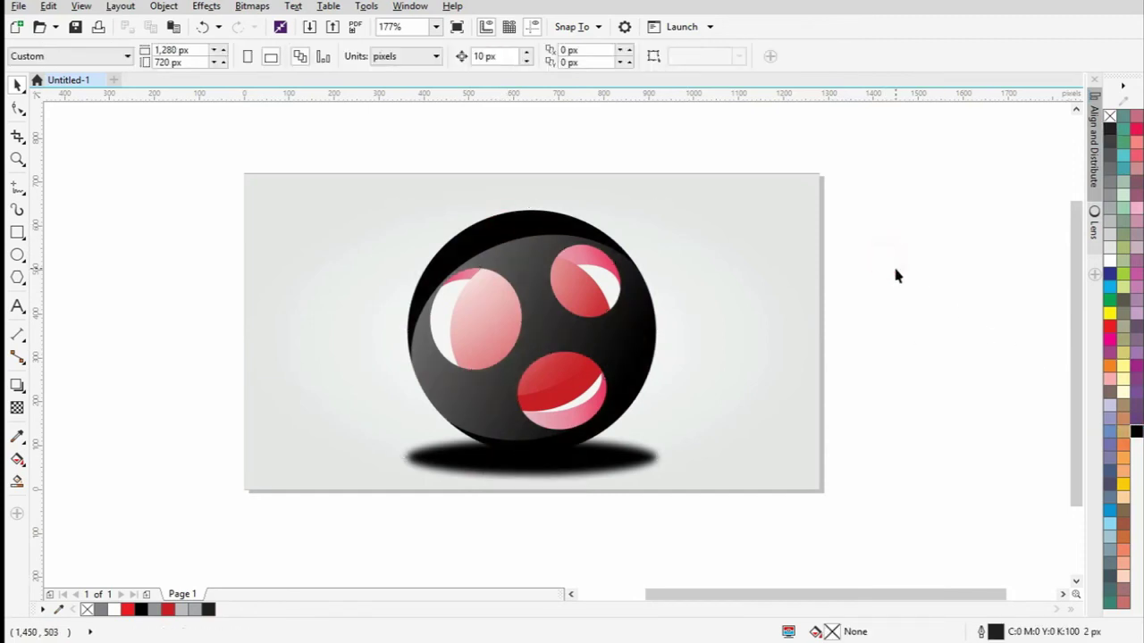
- Edit the fountain fill of the pink crescent behind the upper-right hole to a lighter pink
click(605, 261)
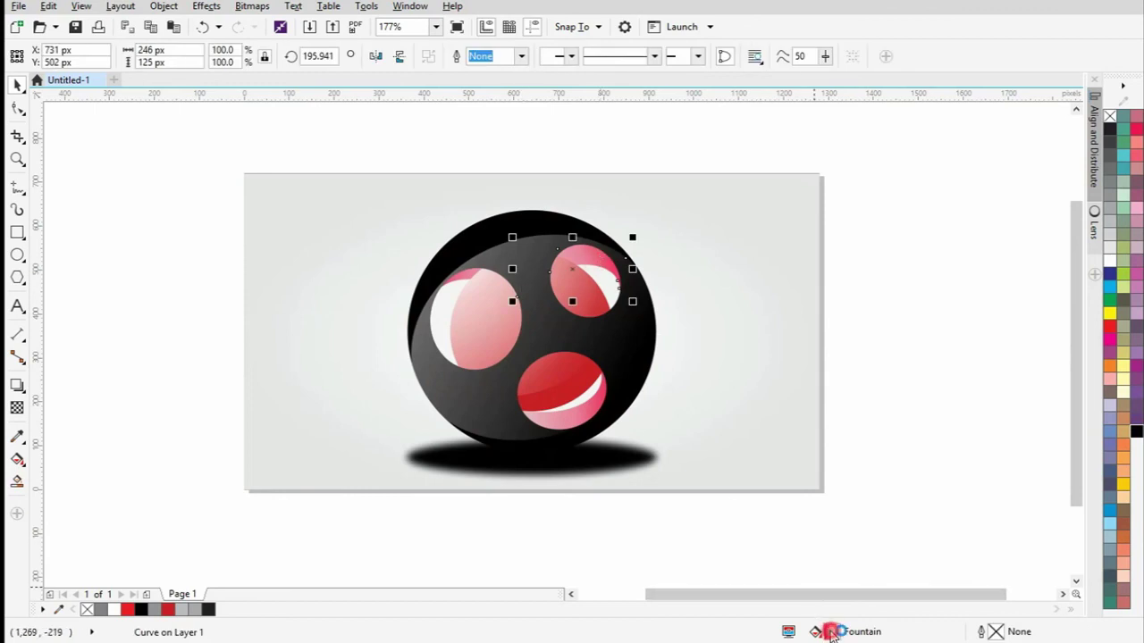
double_click(829, 632)
drag(521, 176, 613, 113)
click(902, 378)
click(914, 373)
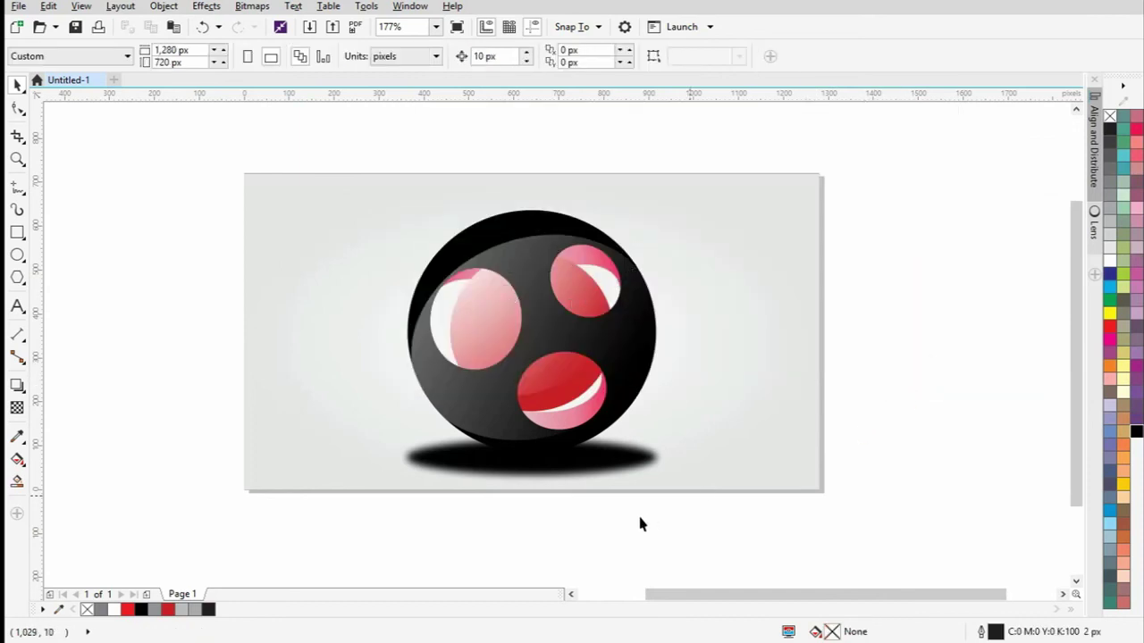
- Apply a uniform transparency of 62 to the blurred shadow bitmap beneath the sphere
click(623, 459)
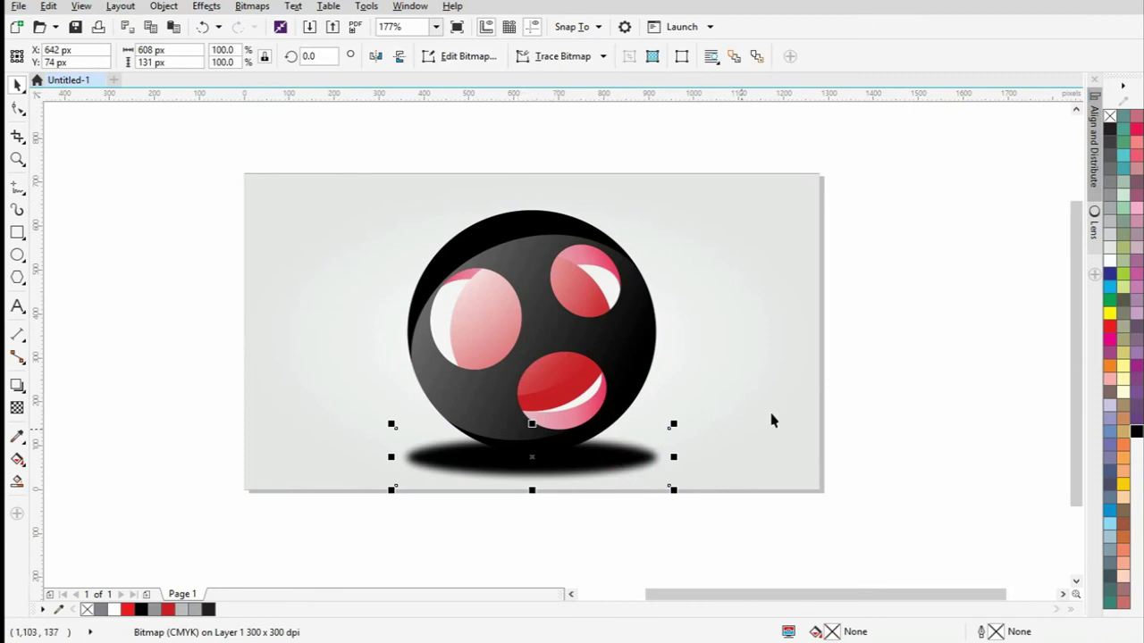
click(17, 409)
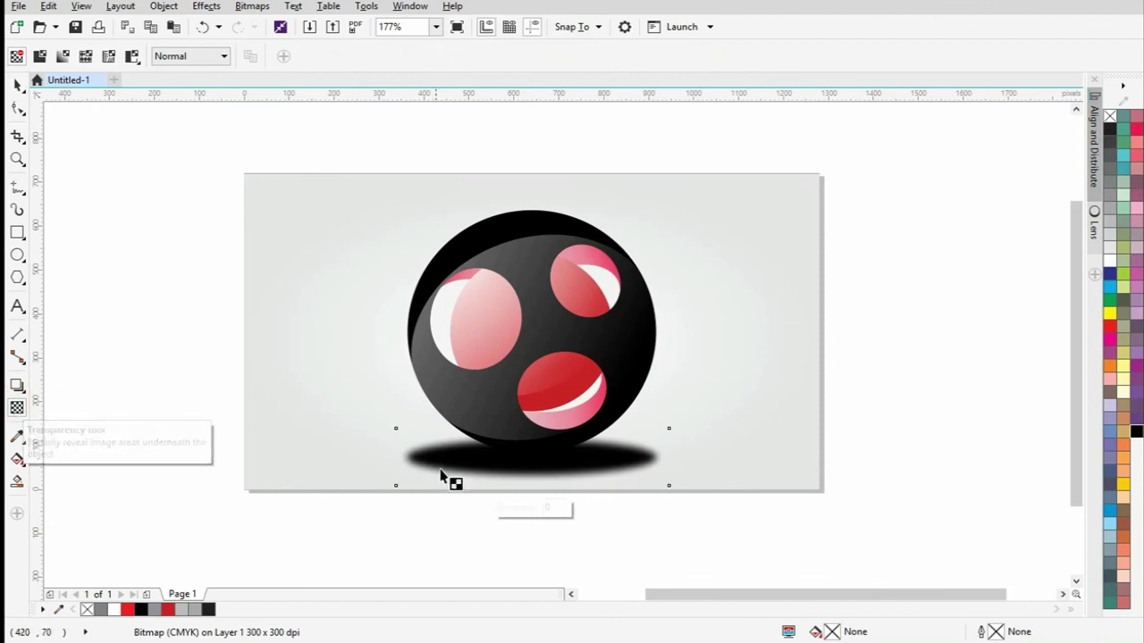
drag(501, 509, 521, 513)
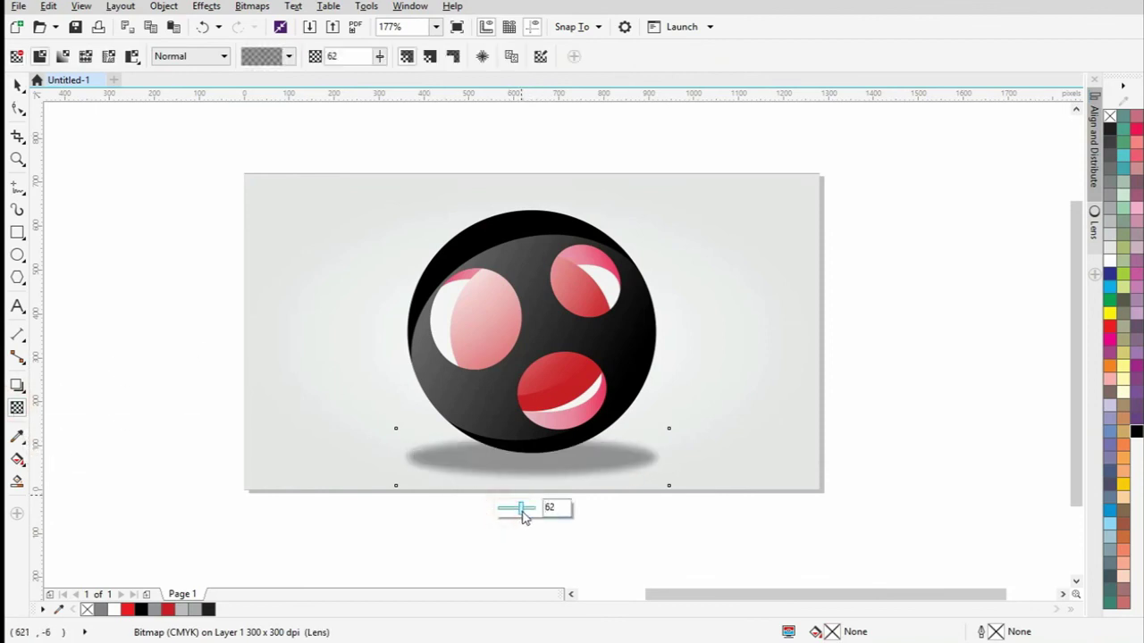
click(18, 85)
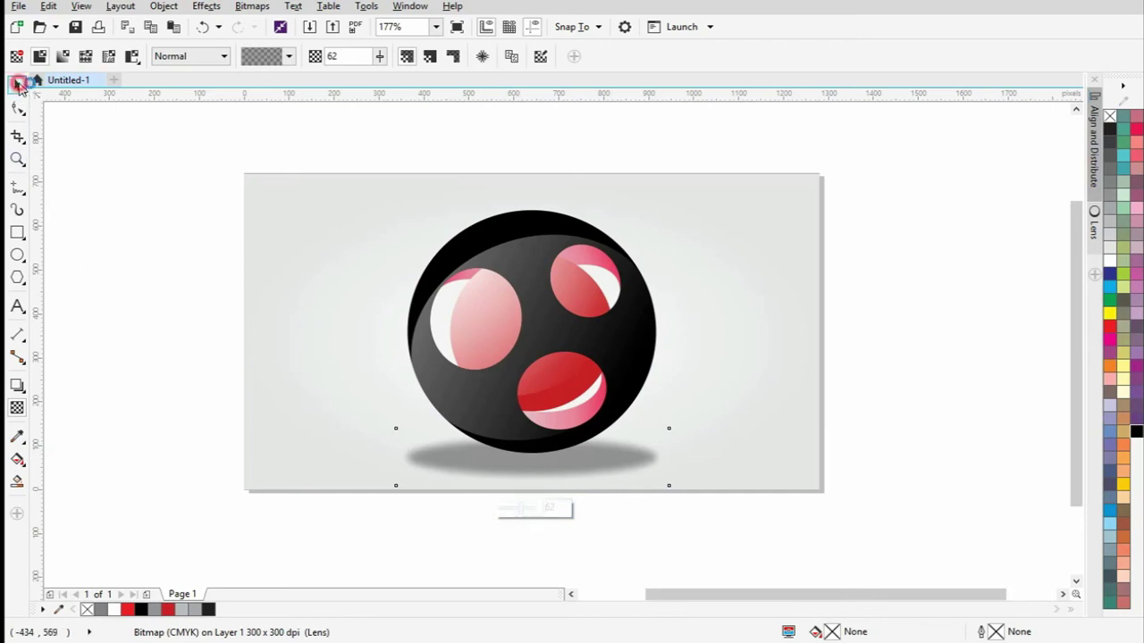
click(134, 237)
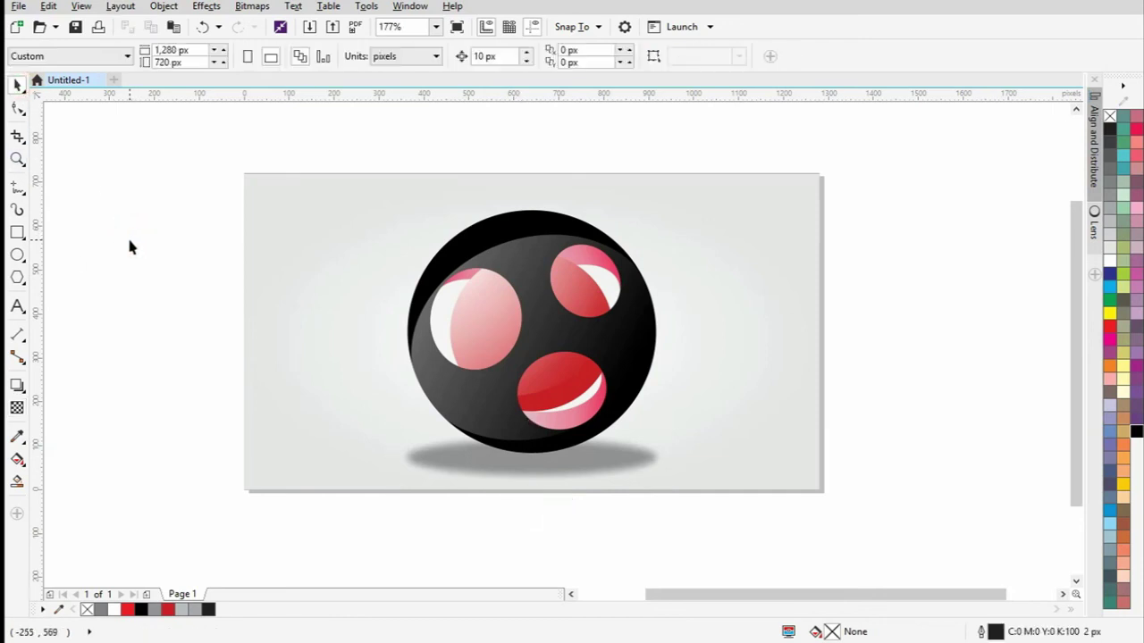